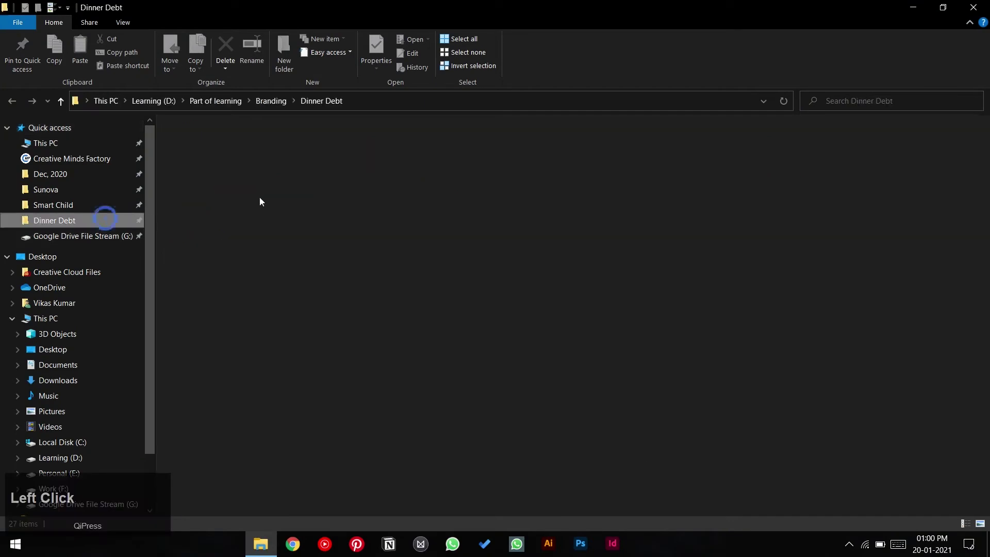
# - Open the Visiting Card folder inside Dinner Debt in File Explorer
pyautogui.doubleClick(541, 155)
# - Open business-card-set-mockup.zip in PeaZip and launch its 28D_07.psd mockup in Photoshop
pyautogui.click(222, 162)
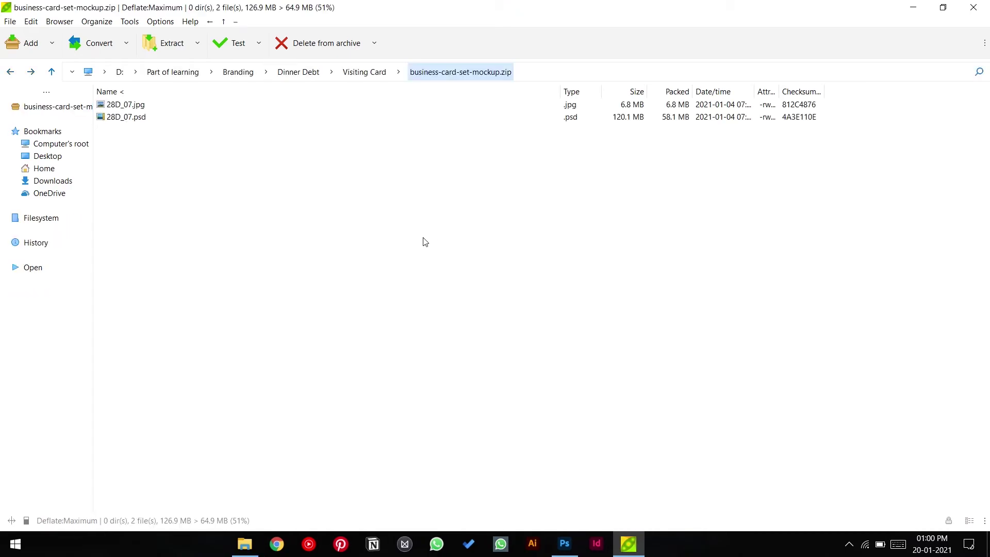
pyautogui.click(127, 117)
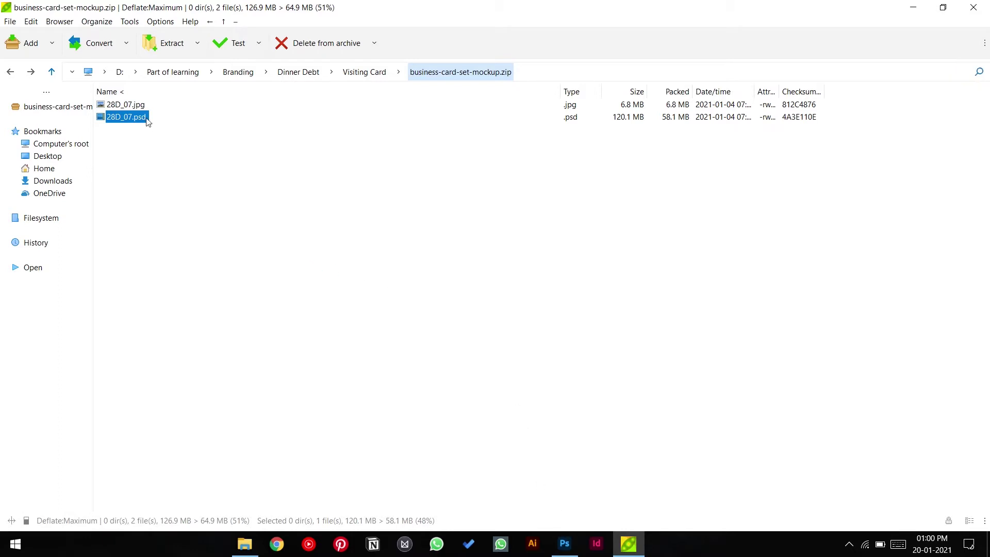
pyautogui.click(563, 544)
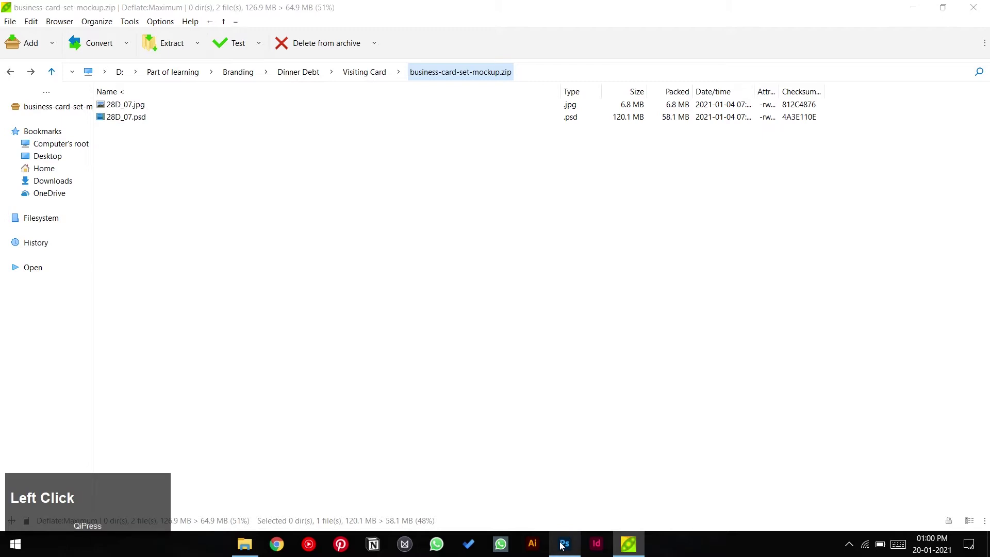
pyautogui.press('F9')
pyautogui.click(140, 122)
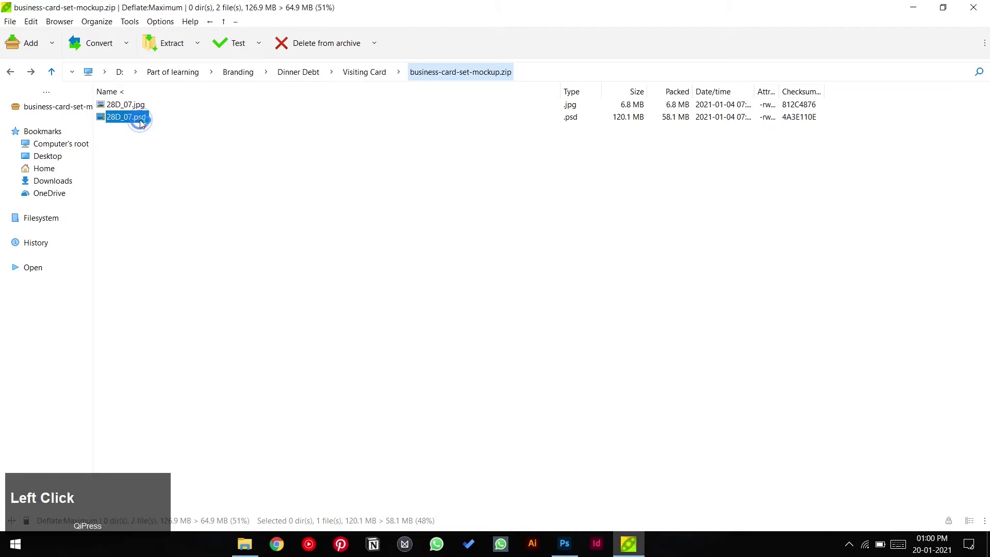
pyautogui.click(560, 539)
pyautogui.press('F9')
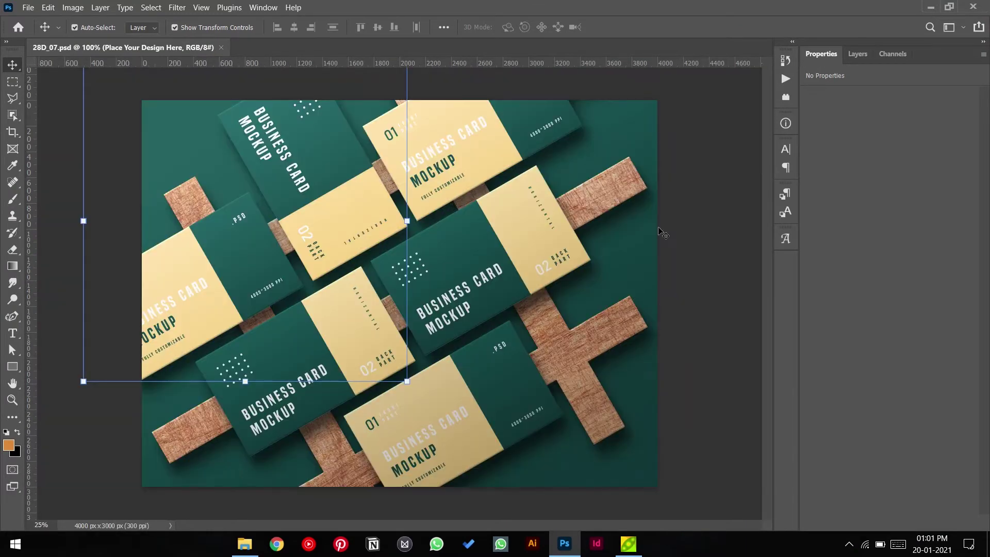
# - Open the Front smart object under Place Your Design Here and delete its sample design layer
pyautogui.click(688, 230)
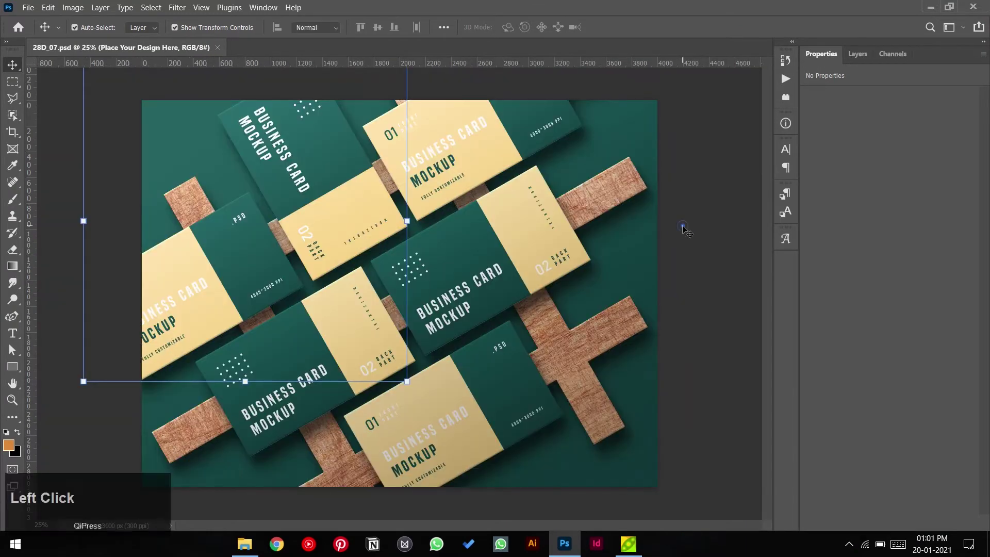
pyautogui.click(858, 53)
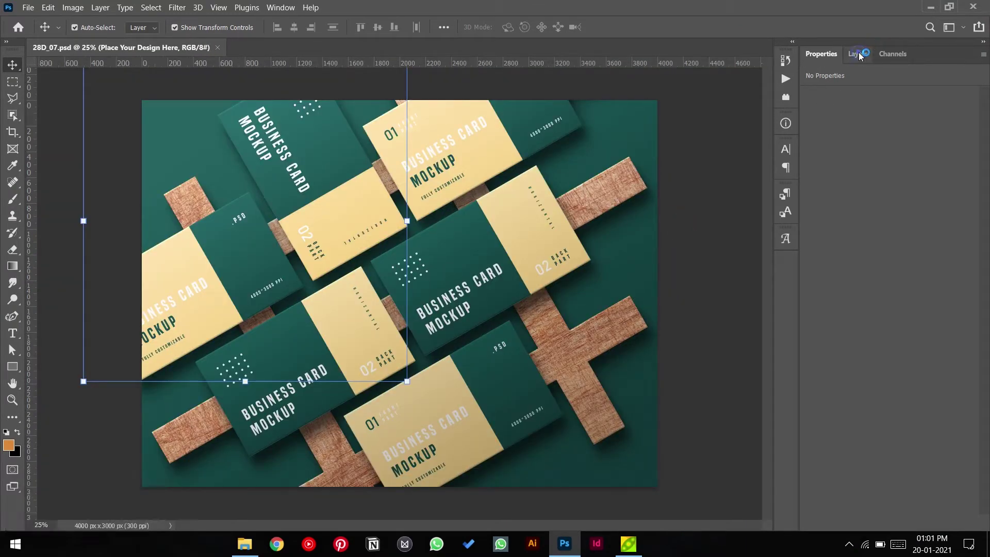
pyautogui.click(825, 130)
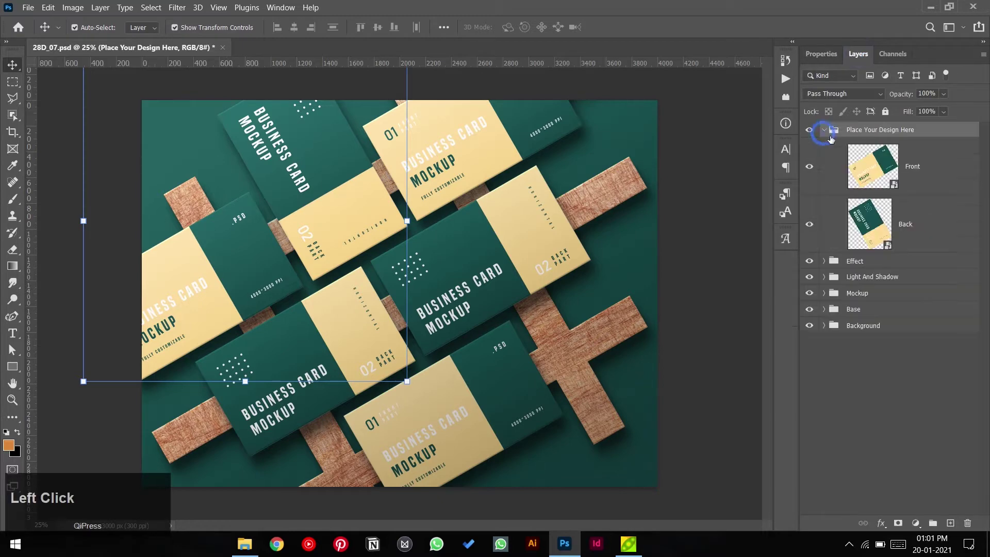
pyautogui.doubleClick(875, 176)
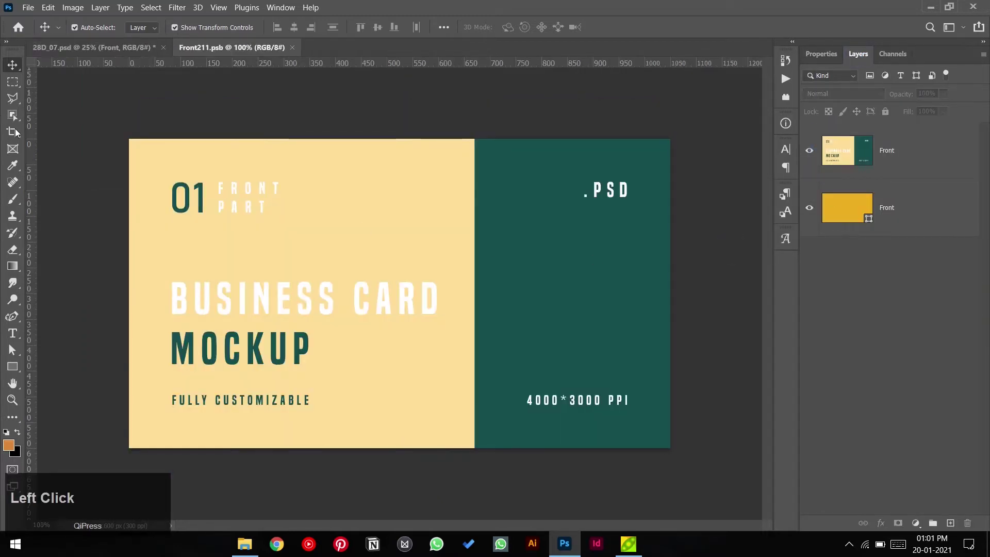
pyautogui.click(884, 150)
pyautogui.press('Delete')
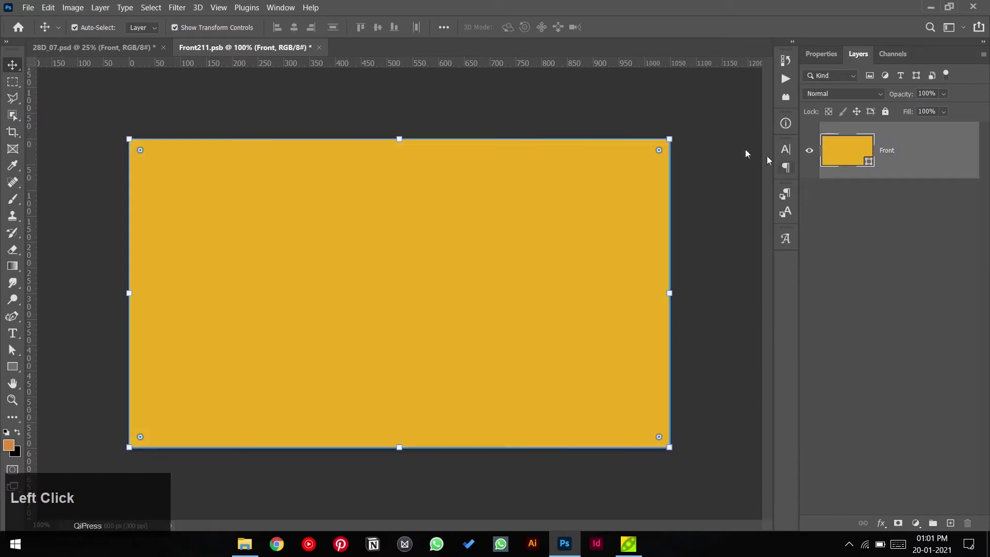
pyautogui.click(742, 137)
# - Place colors.jpg from the Logo Design folder into Front211.psb, scaled down at lower left
pyautogui.click(28, 7)
pyautogui.click(128, 251)
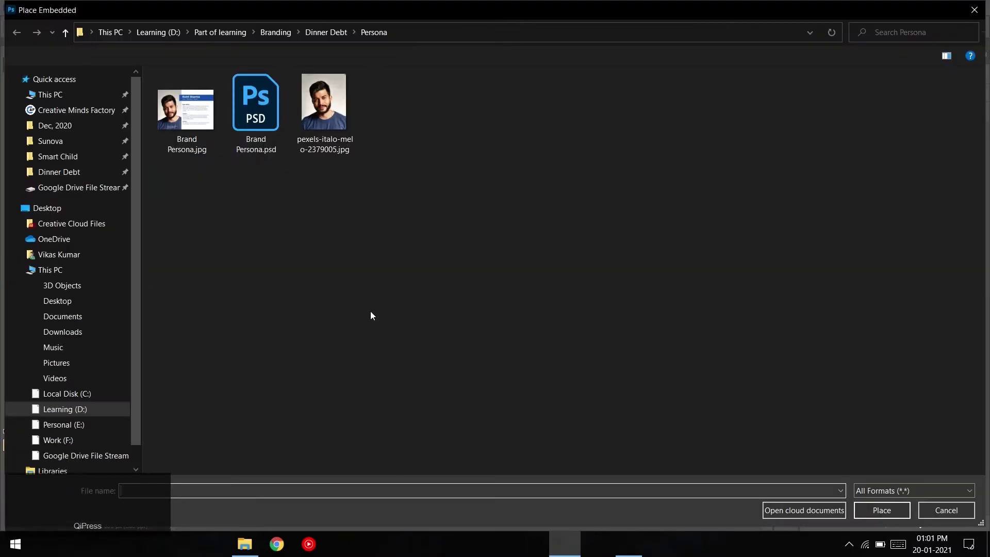
pyautogui.click(317, 32)
pyautogui.doubleClick(525, 118)
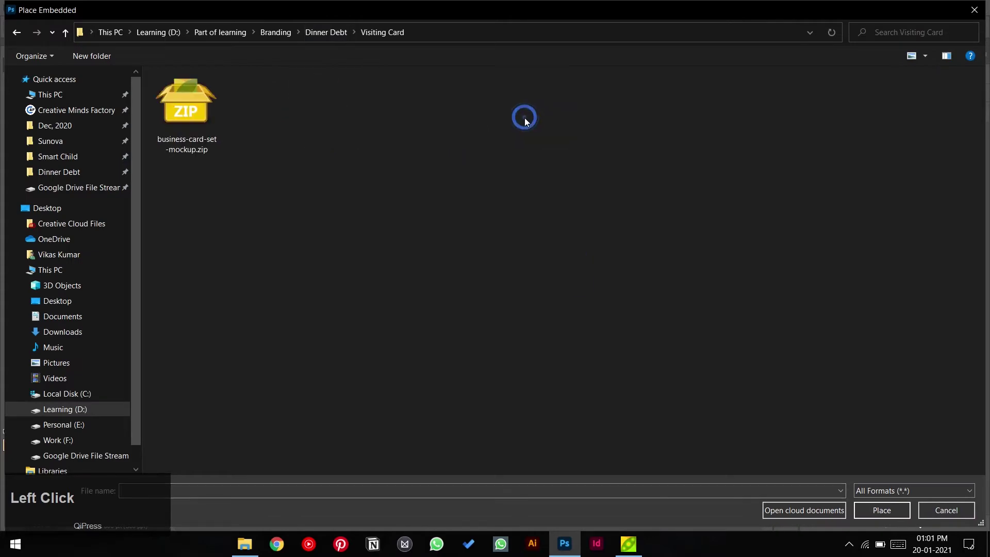
pyautogui.click(331, 32)
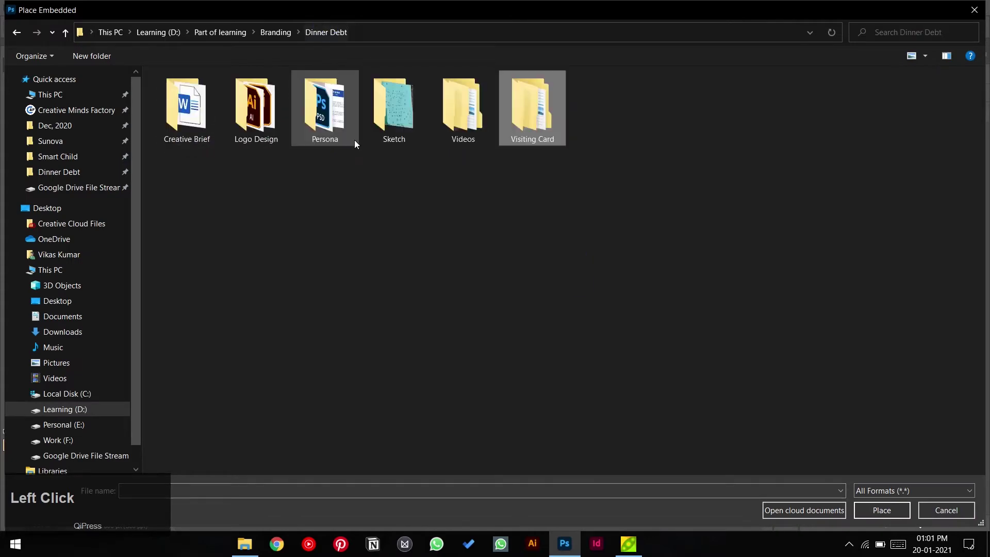
pyautogui.doubleClick(280, 119)
pyautogui.doubleClick(196, 116)
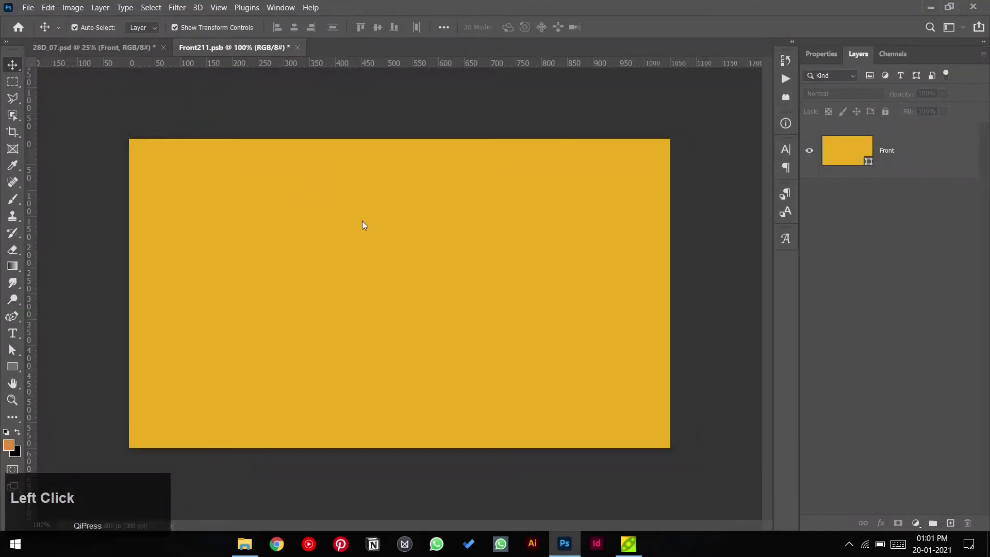
pyautogui.click(617, 26)
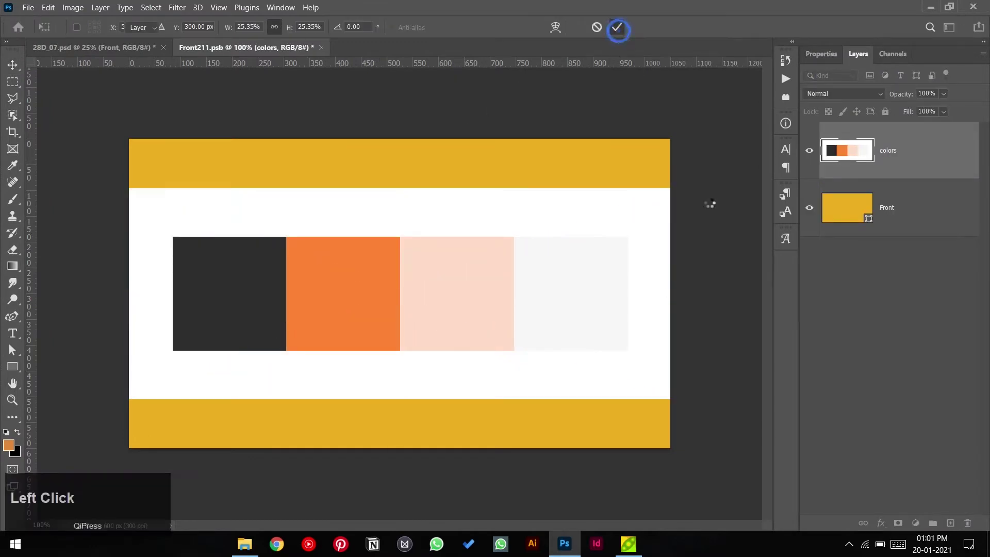
pyautogui.moveTo(669, 189); pyautogui.dragTo(419, 274)
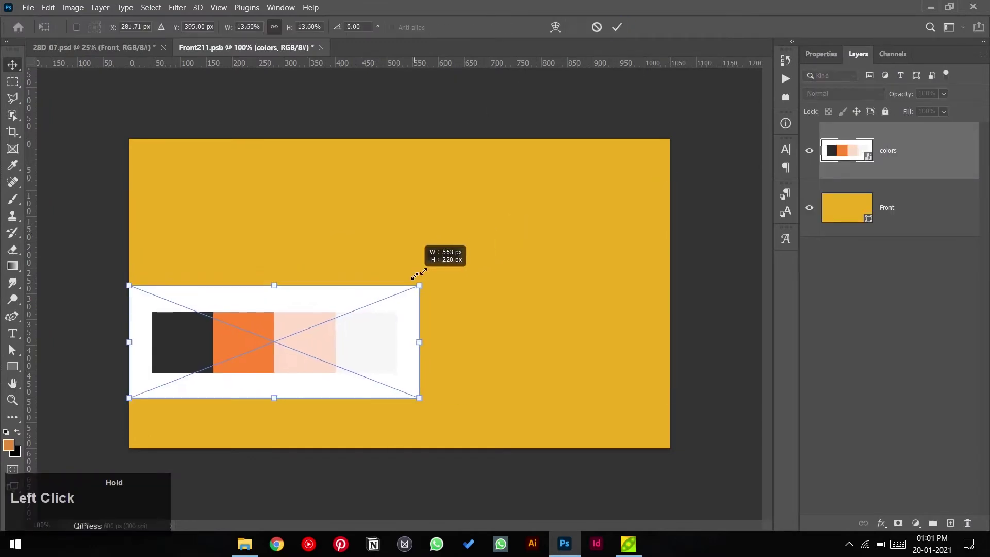
pyautogui.click(617, 27)
# - Recolour the Front fill layer with the light grey swatch sampled from the palette
pyautogui.doubleClick(857, 195)
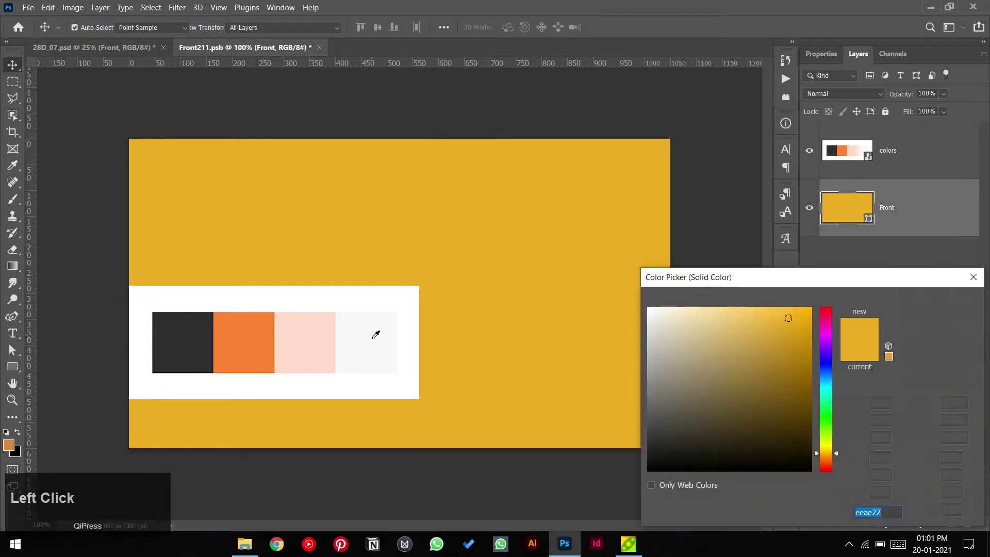
pyautogui.click(370, 341)
pyautogui.click(931, 310)
pyautogui.press('v')
pyautogui.click(384, 345)
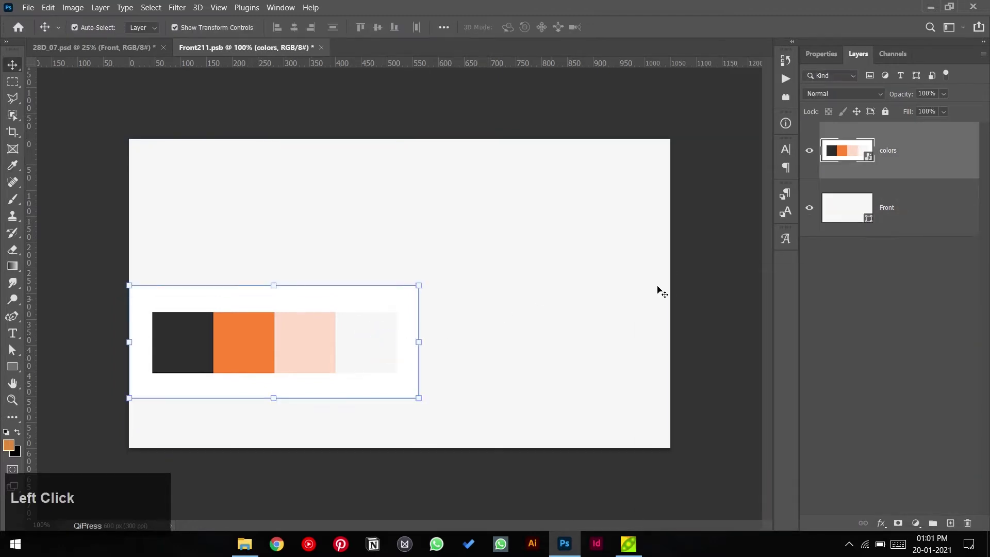
pyautogui.click(703, 237)
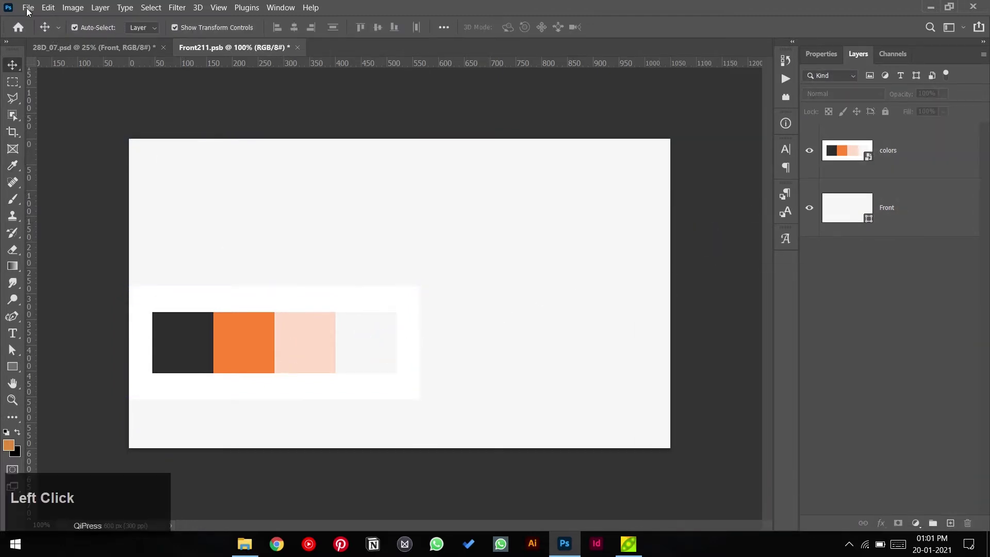
pyautogui.click(28, 7)
# - Place Full Logo Left.png on the card, shrink it to about 10%, and hide the colors layer
pyautogui.click(67, 251)
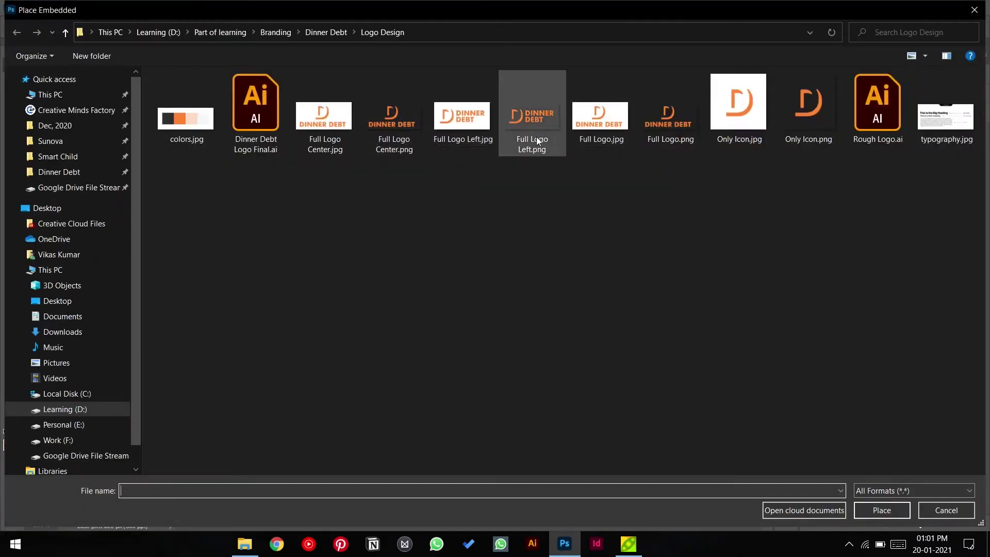
pyautogui.doubleClick(527, 118)
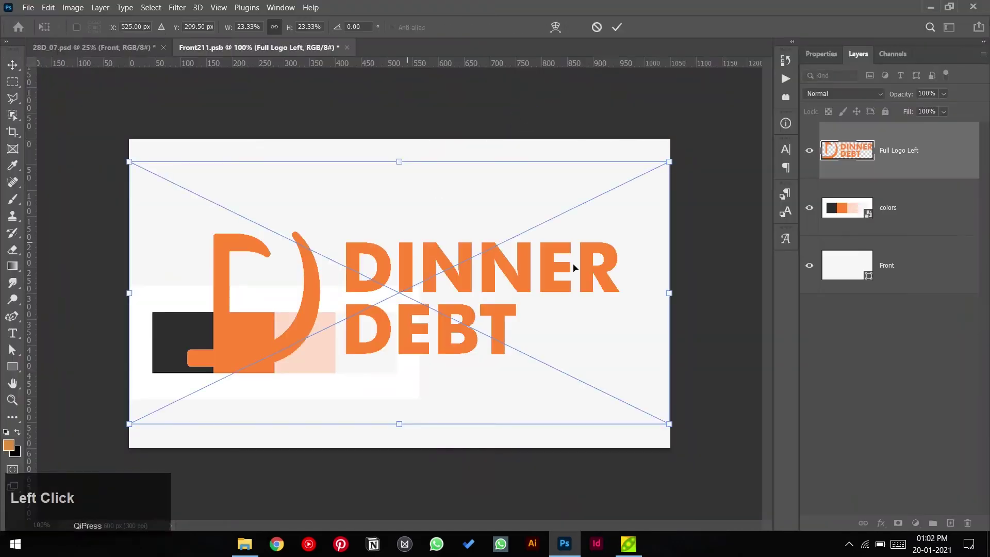
pyautogui.moveTo(669, 293); pyautogui.dragTo(518, 294)
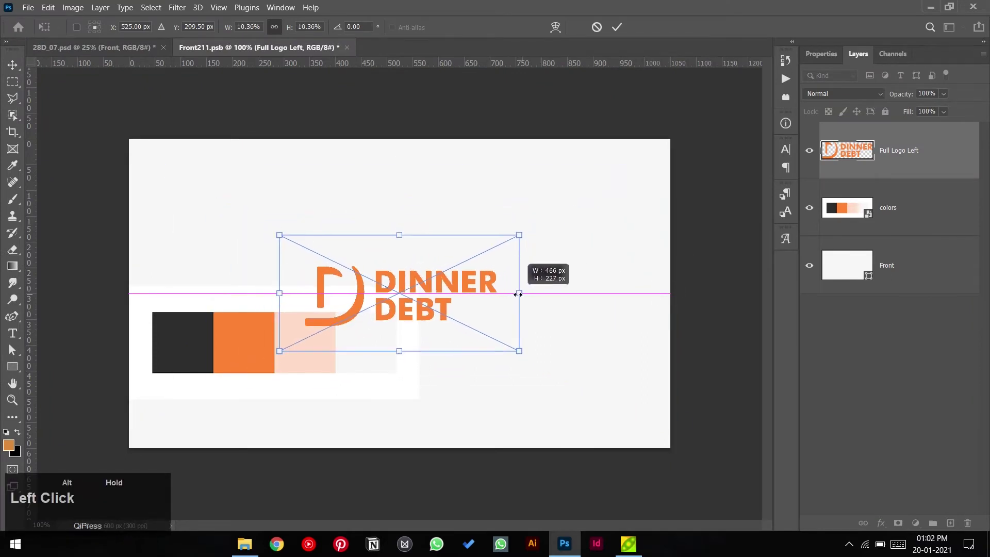
pyautogui.click(616, 27)
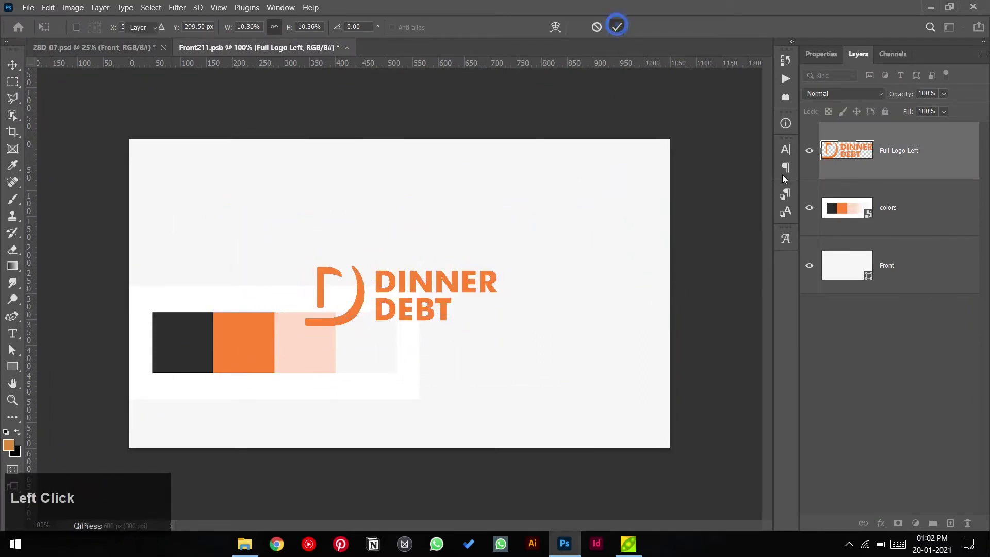
pyautogui.click(809, 207)
# - Centre the logo horizontally and vertically on the canvas and save Front211.psb
pyautogui.hotkey('ctrl', 'a')
pyautogui.click(294, 27)
pyautogui.click(378, 27)
pyautogui.hotkey('ctrl', 'd')
pyautogui.click(422, 93)
pyautogui.hotkey('ctrl', 's')
pyautogui.click(122, 47)
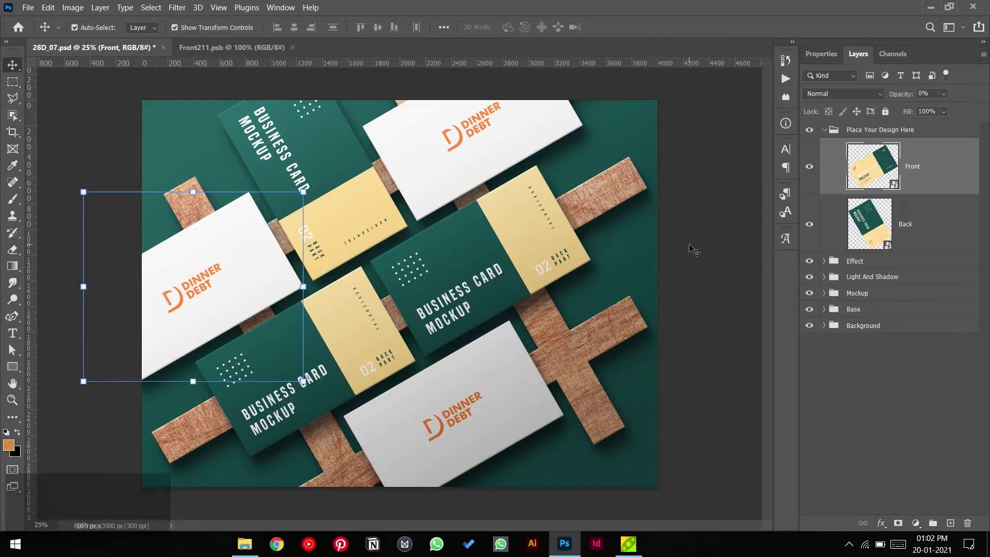
# - Open the Back smart object, hide its sample design, and paste the colors palette onto it
pyautogui.click(694, 251)
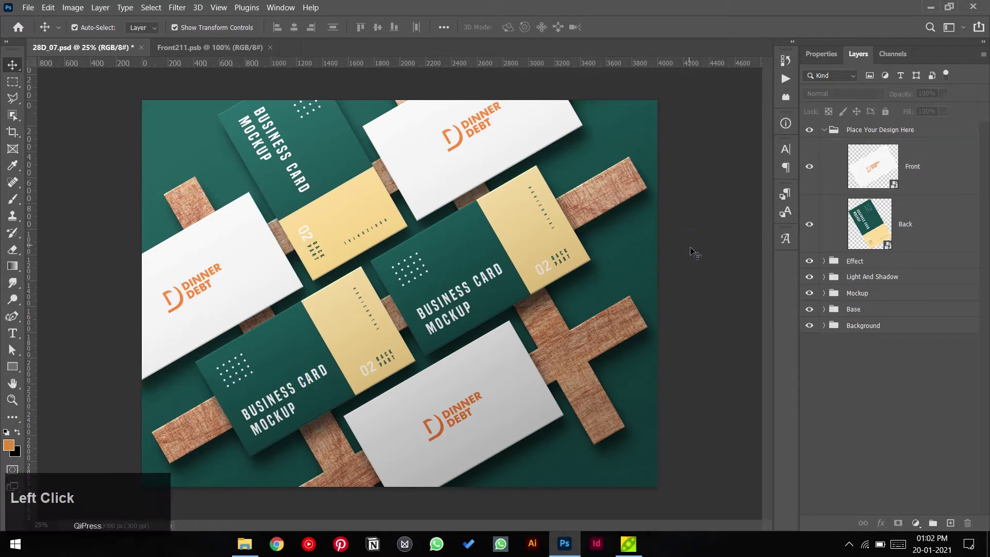
pyautogui.doubleClick(867, 220)
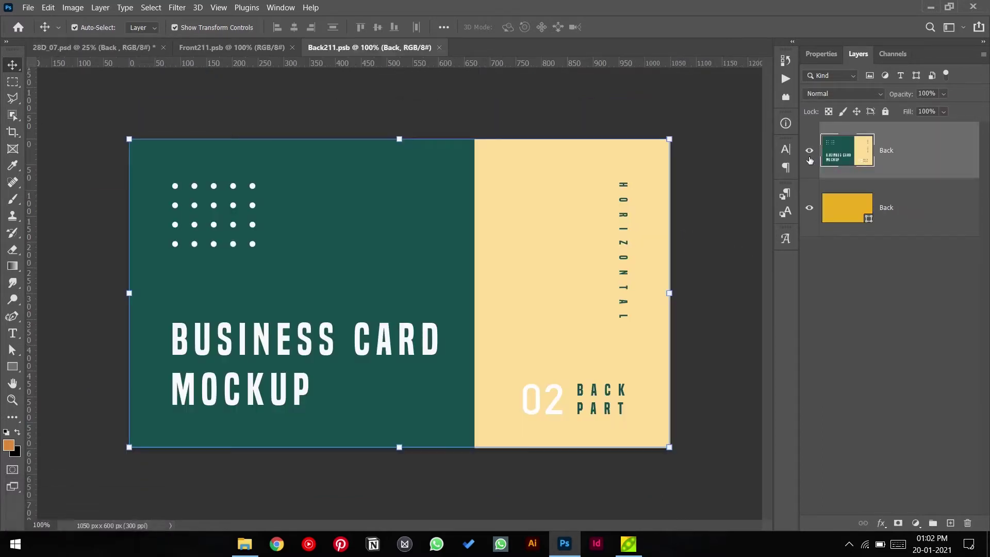
pyautogui.click(810, 151)
pyautogui.click(258, 47)
pyautogui.click(812, 207)
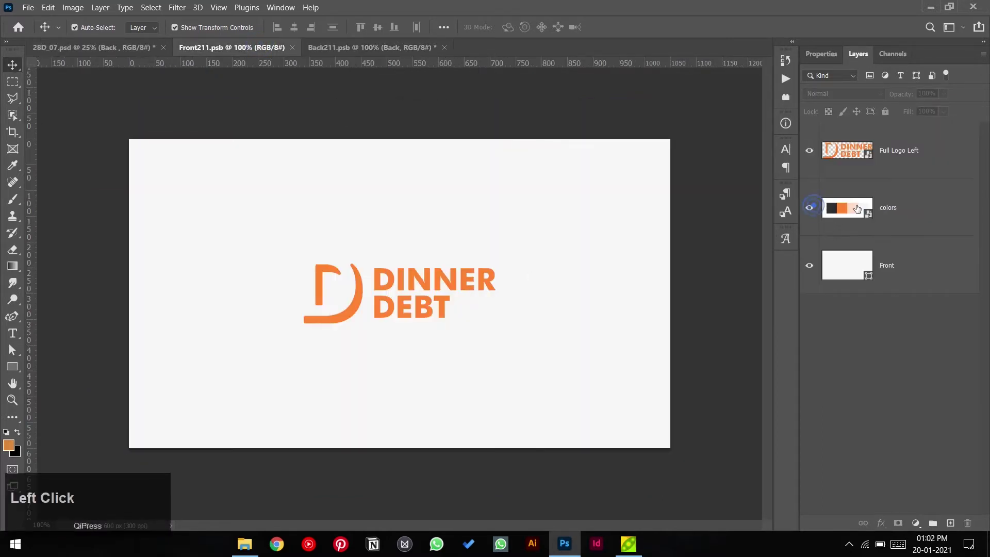
pyautogui.click(856, 208)
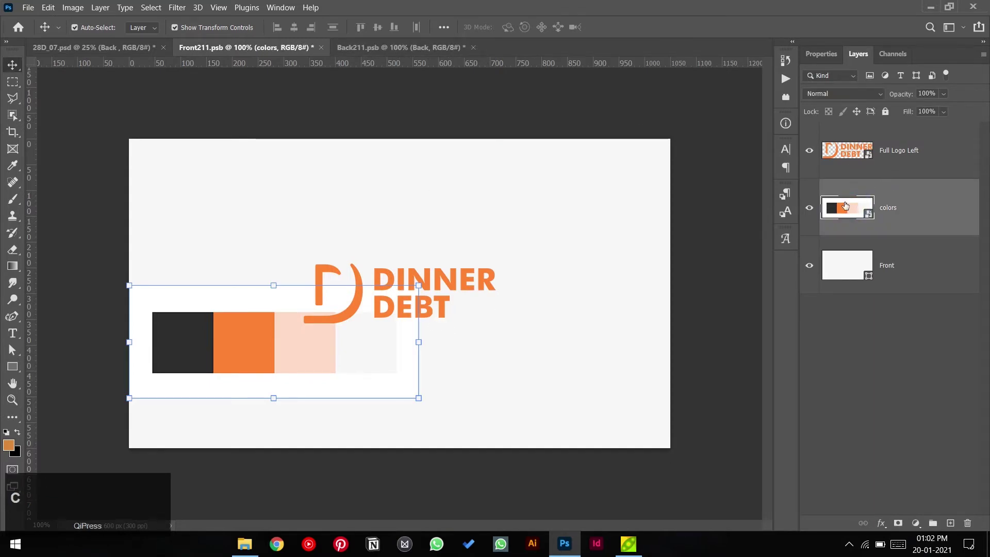
pyautogui.click(810, 208)
pyautogui.click(419, 48)
pyautogui.hotkey('ctrl', 'v')
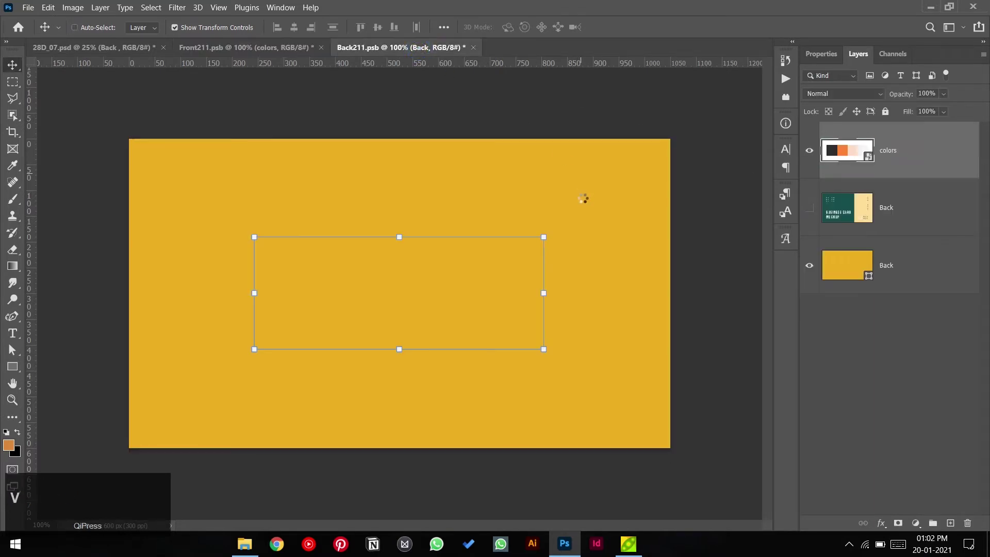
# - Delete the teal background layer, fill the back with the orange swatch, and remove the palette
pyautogui.click(839, 210)
pyautogui.press('Delete')
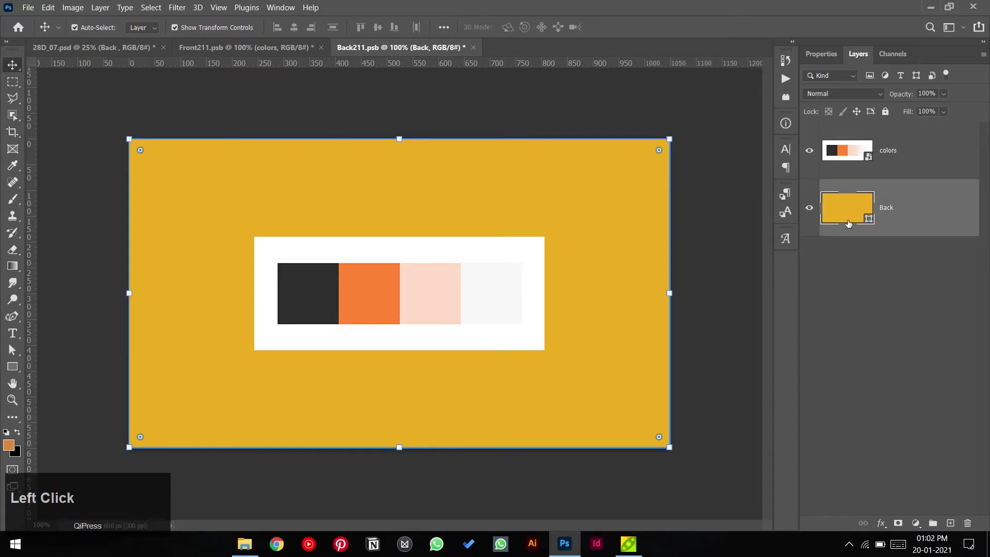
pyautogui.click(394, 293)
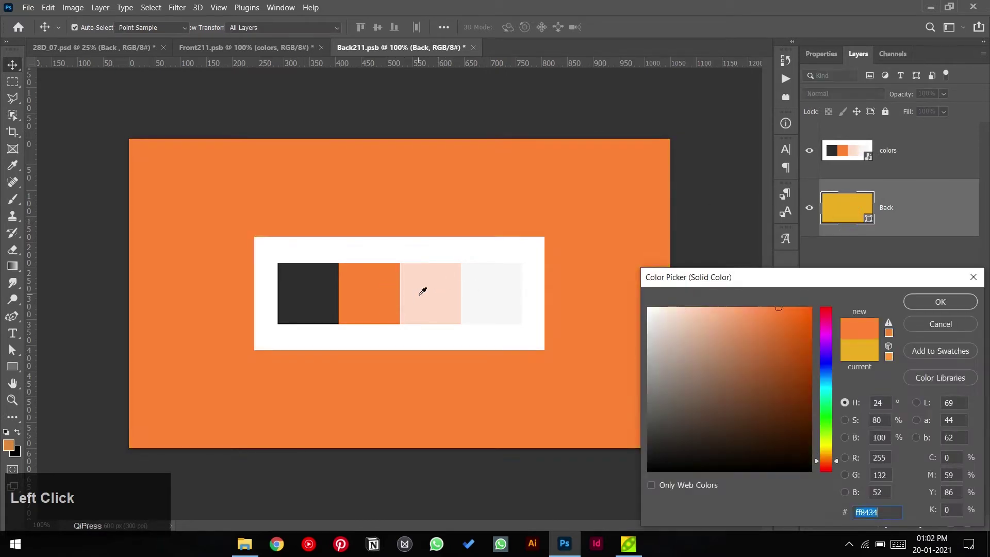
pyautogui.click(422, 292)
pyautogui.click(396, 285)
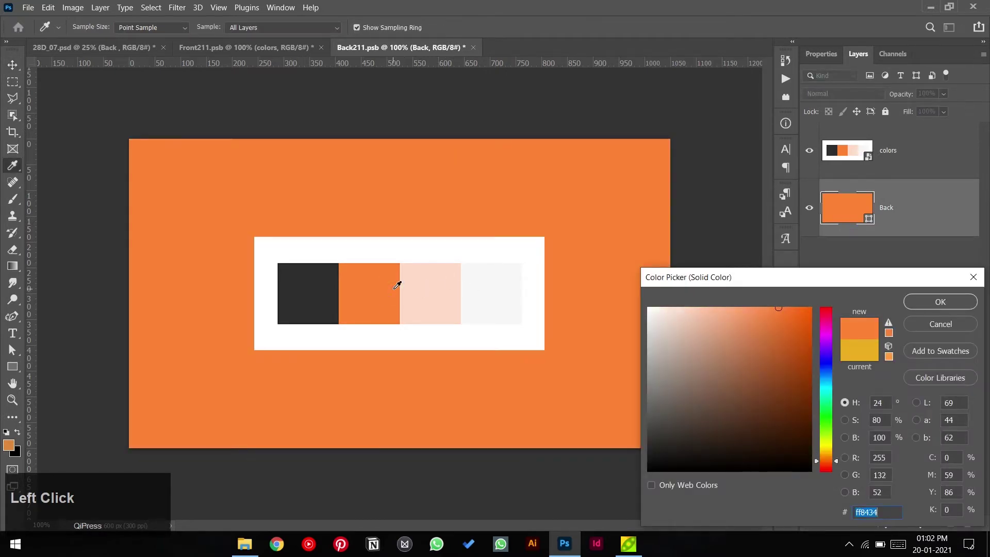
pyautogui.click(940, 301)
pyautogui.click(472, 290)
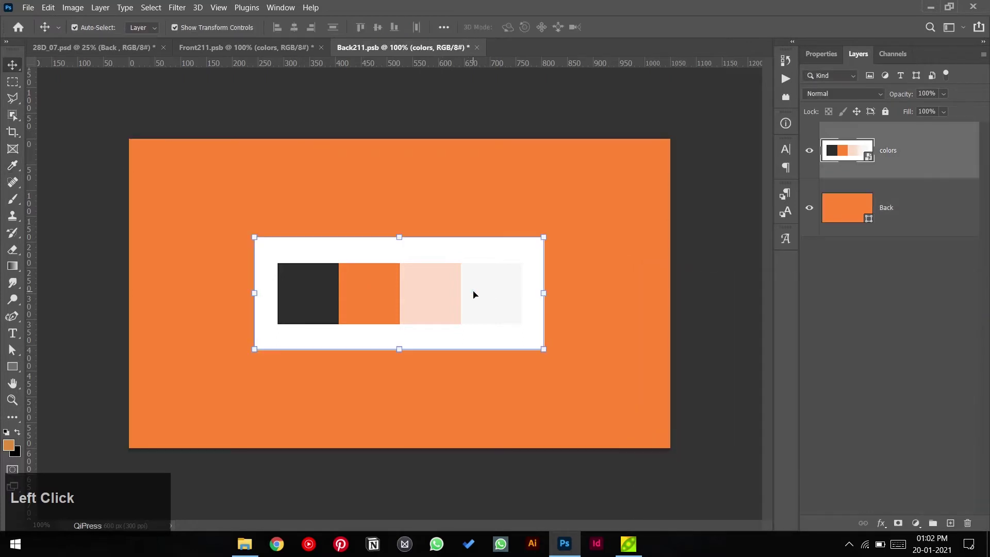
pyautogui.press('Delete')
pyautogui.click(711, 233)
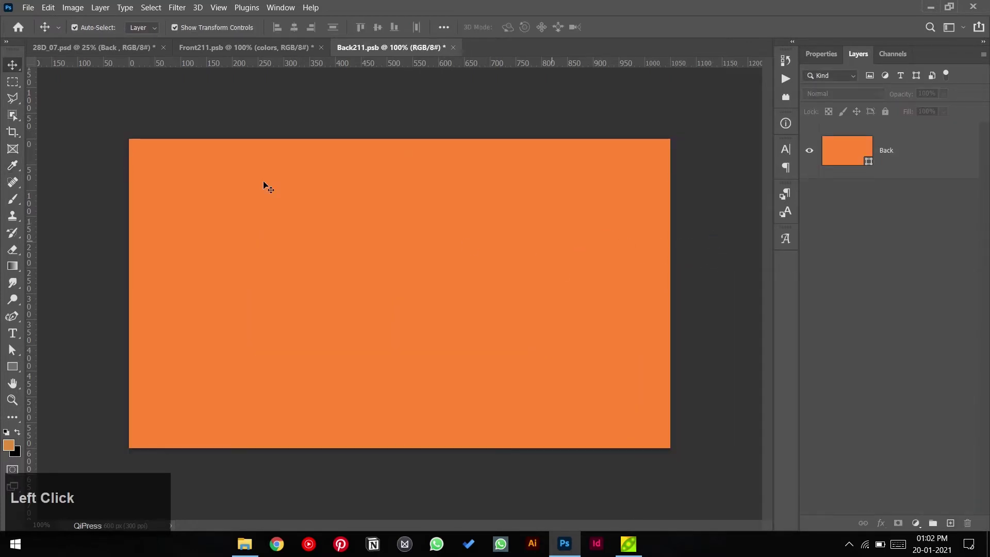
pyautogui.click(28, 8)
# - Place Only Icon.png on the card back and turn it white with a Color Overlay
pyautogui.click(161, 251)
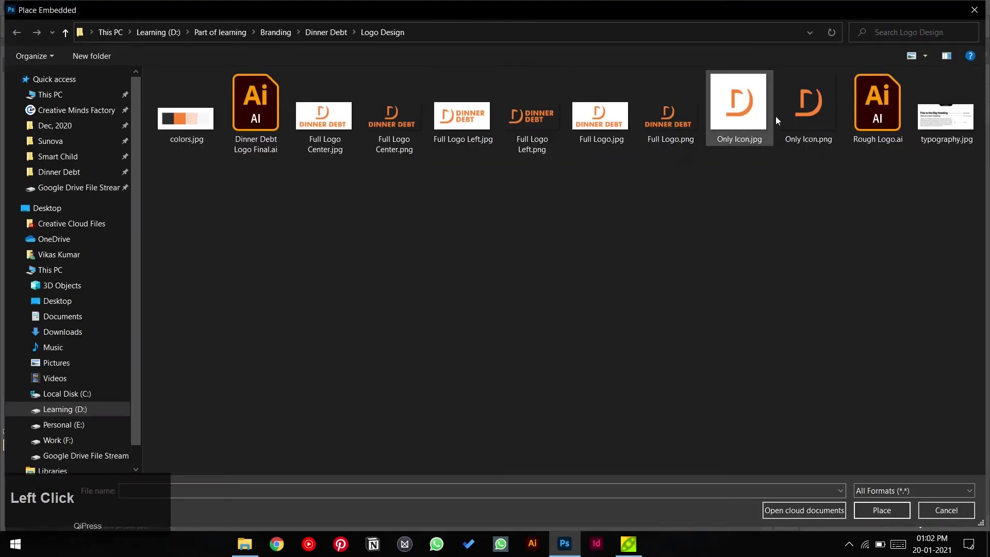
pyautogui.doubleClick(800, 110)
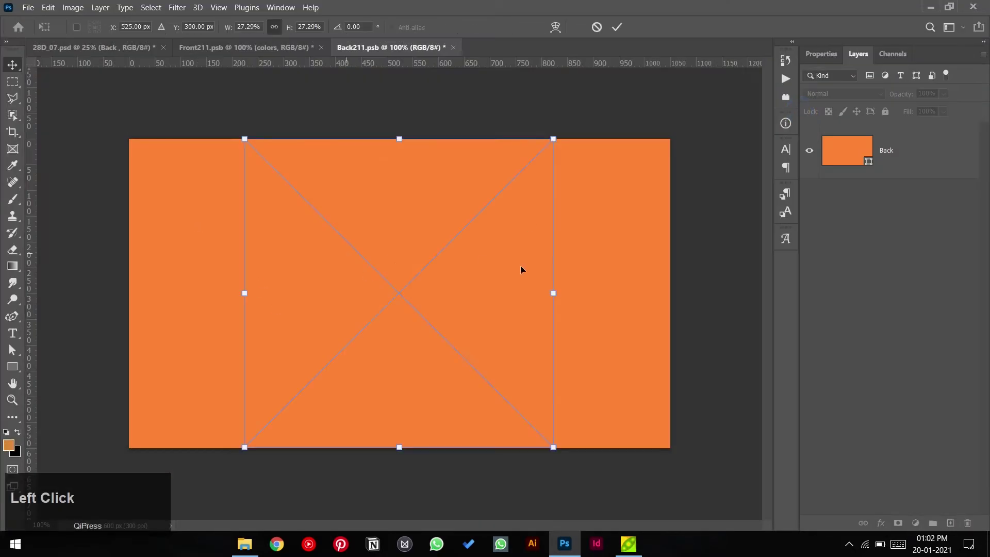
pyautogui.click(617, 27)
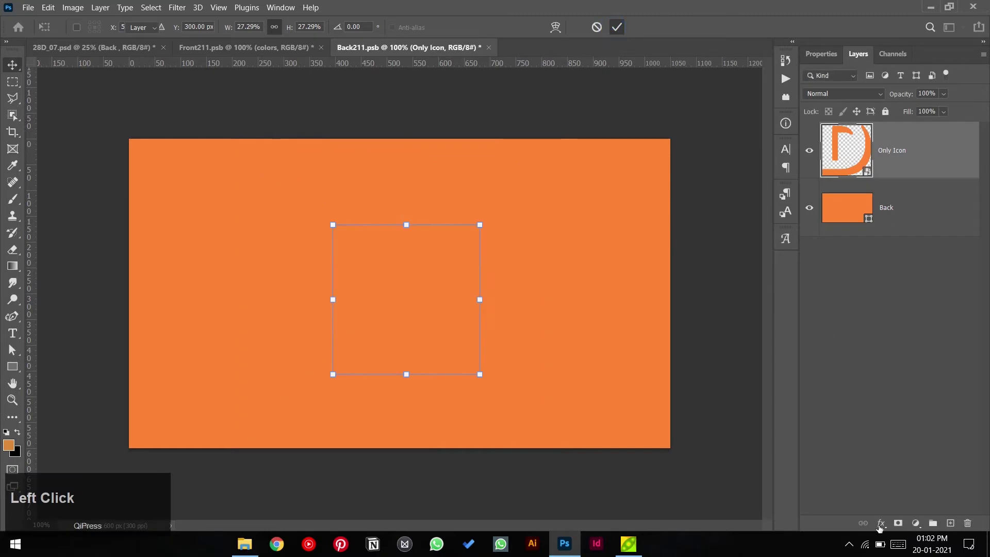
pyautogui.click(879, 525)
pyautogui.click(900, 480)
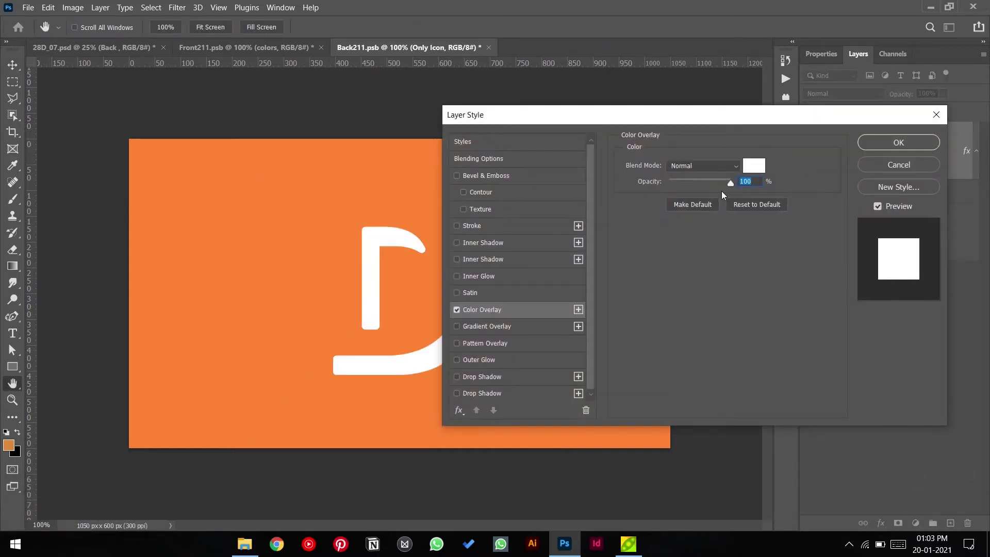
pyautogui.click(899, 142)
# - Move the white D icon to the left side of the orange card
pyautogui.click(452, 344)
pyautogui.moveTo(417, 366); pyautogui.dragTo(288, 317)
pyautogui.click(374, 120)
pyautogui.click(411, 112)
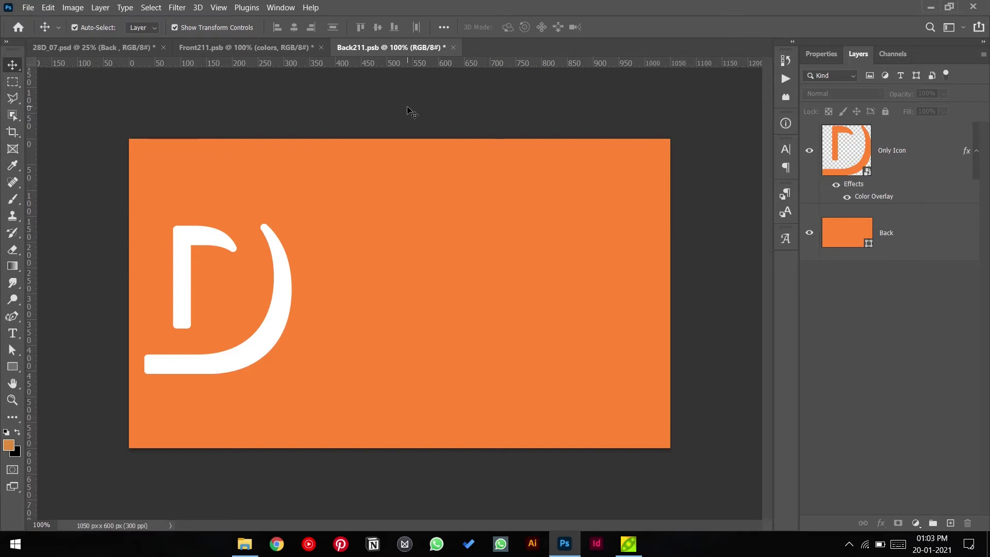
pyautogui.click(418, 109)
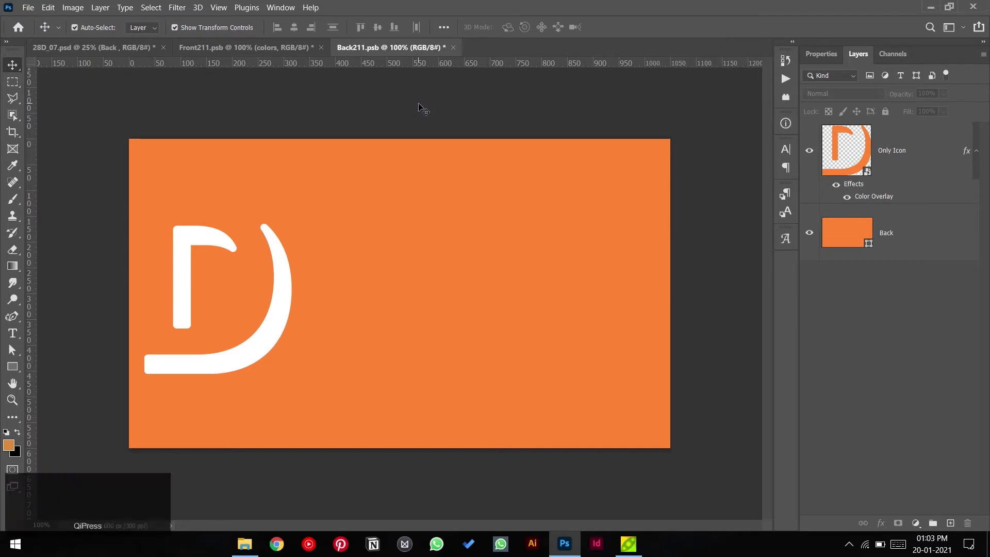
pyautogui.click(422, 107)
# - Draw a closed curved shape with the Curvature Pen over the card's left side, with sharp bottom corners
pyautogui.rightClick(20, 367)
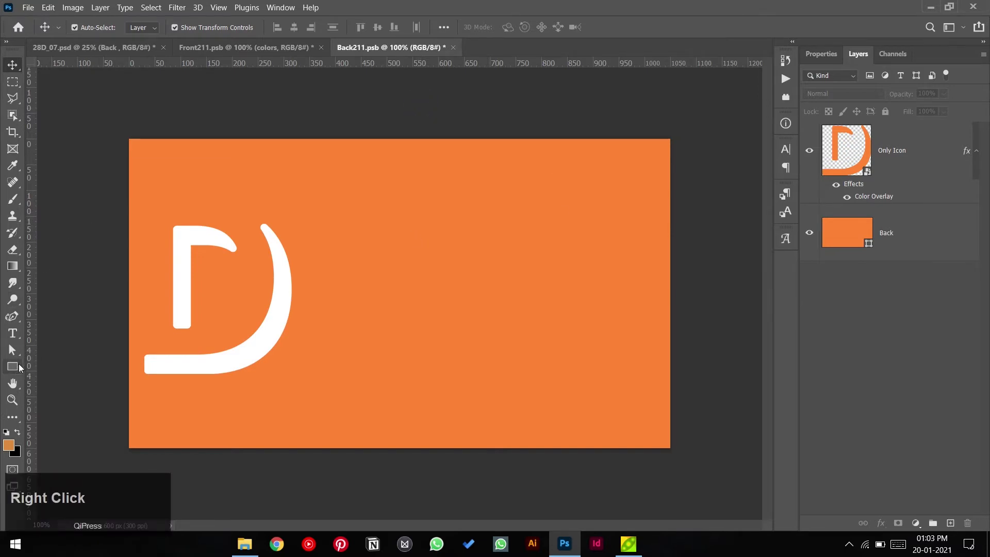
pyautogui.click(44, 371)
pyautogui.rightClick(16, 371)
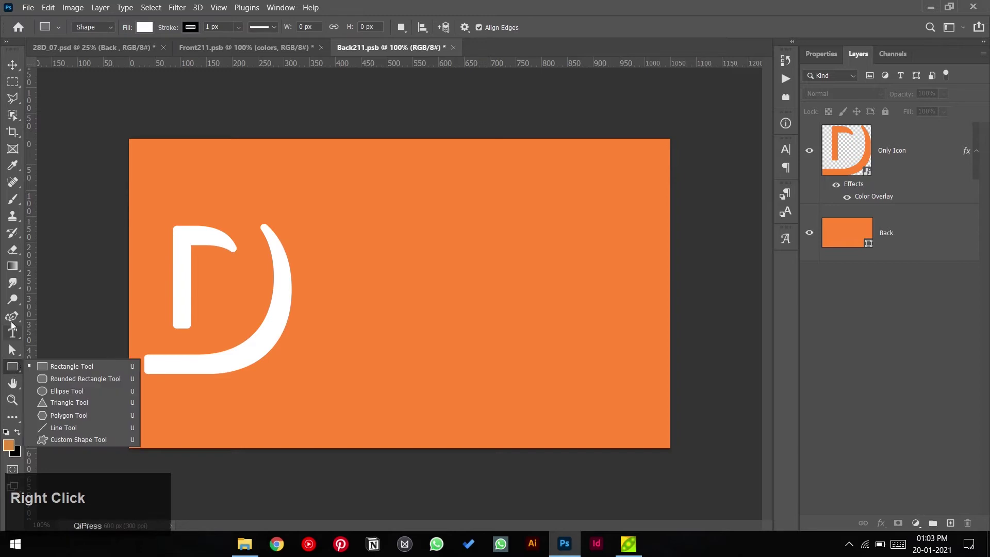
pyautogui.click(12, 316)
pyautogui.click(12, 316)
pyautogui.click(72, 342)
pyautogui.click(311, 129)
pyautogui.click(371, 264)
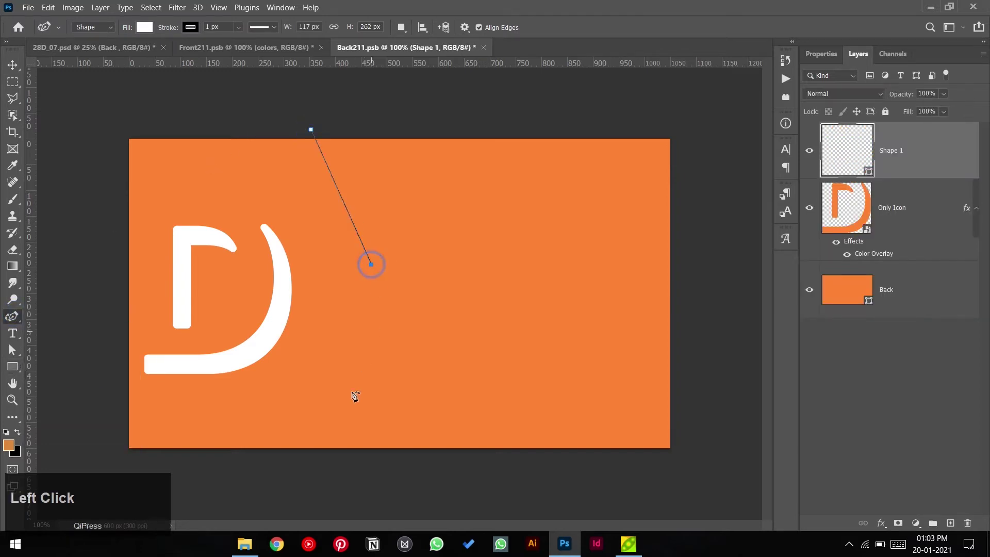
pyautogui.click(327, 454)
pyautogui.click(125, 459)
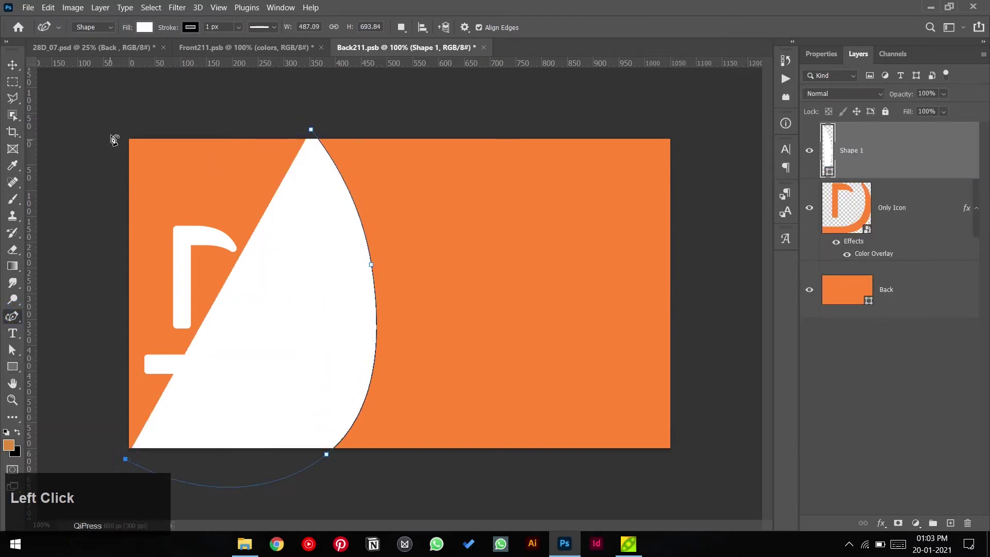
pyautogui.click(186, 135)
pyautogui.click(312, 130)
pyautogui.moveTo(187, 135); pyautogui.dragTo(134, 130)
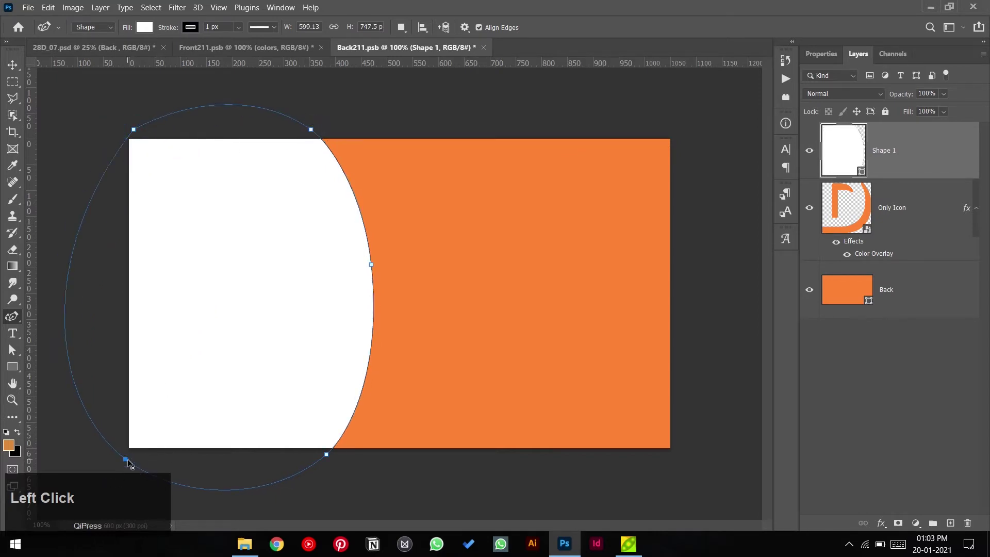
pyautogui.doubleClick(126, 459)
pyautogui.doubleClick(327, 454)
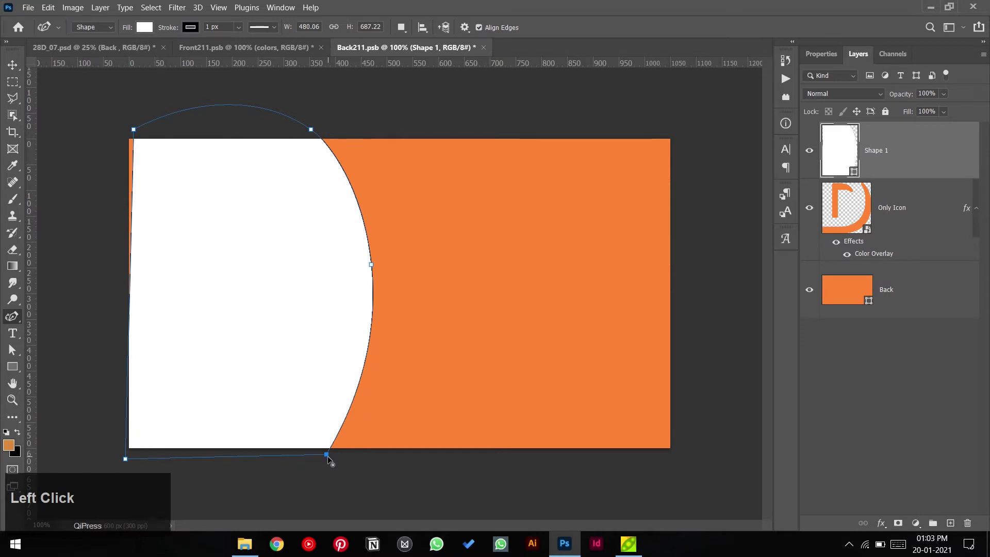
pyautogui.moveTo(134, 136); pyautogui.dragTo(127, 138)
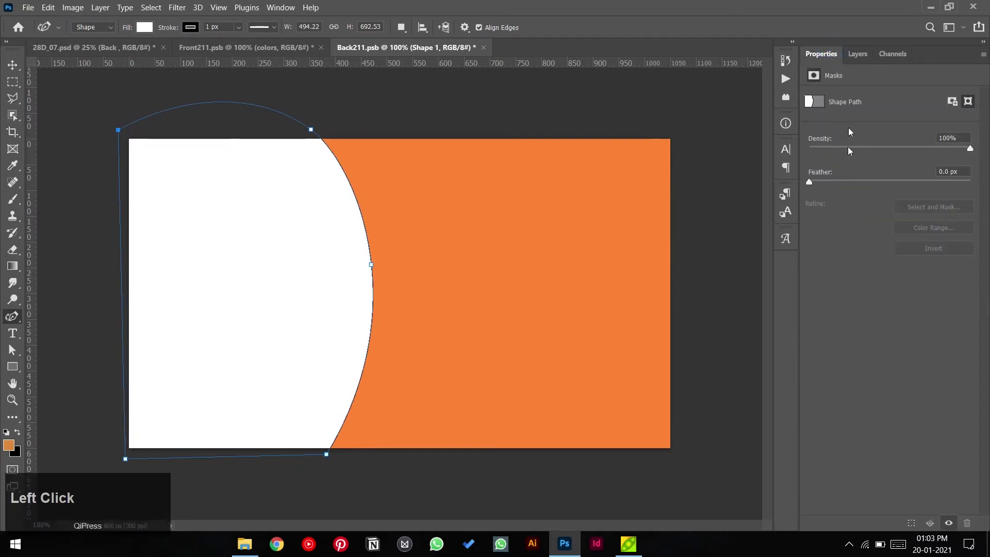
# - Give Shape 1 a light grey fill and no stroke
pyautogui.click(856, 55)
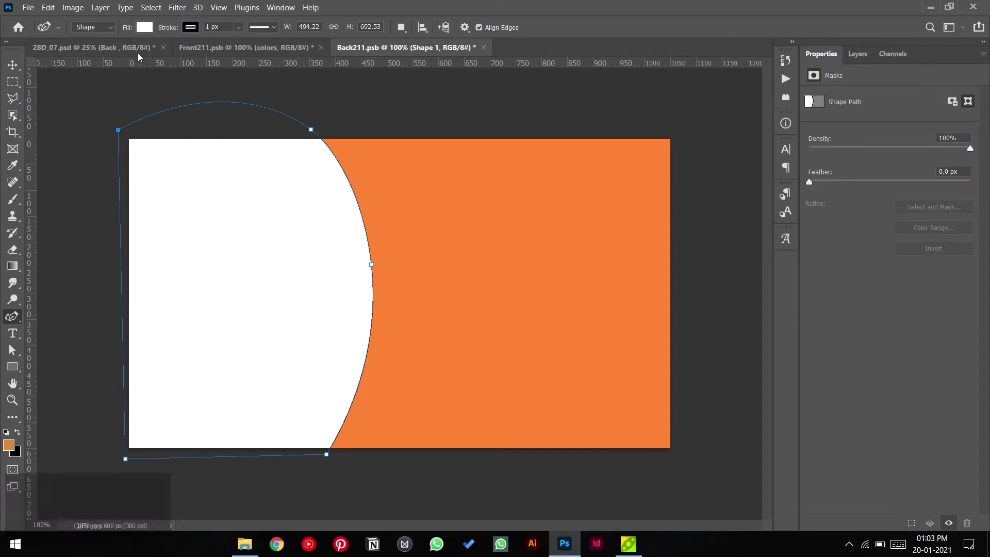
pyautogui.click(144, 26)
pyautogui.click(108, 51)
pyautogui.click(143, 28)
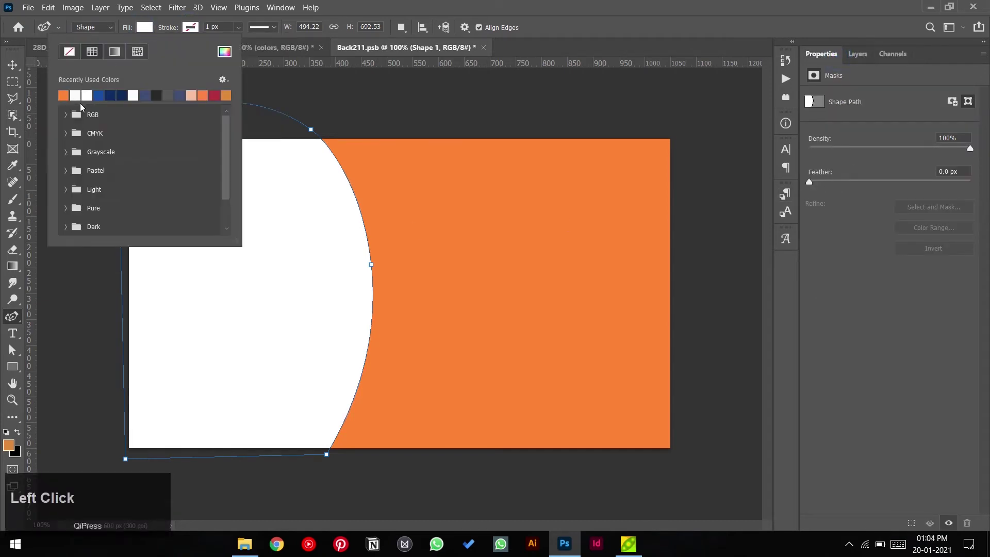
pyautogui.click(80, 94)
pyautogui.click(13, 64)
pyautogui.click(448, 107)
pyautogui.click(858, 53)
# - Move Shape 1 below the D icon layer and nudge the icon slightly right
pyautogui.moveTo(873, 161); pyautogui.dragTo(853, 220)
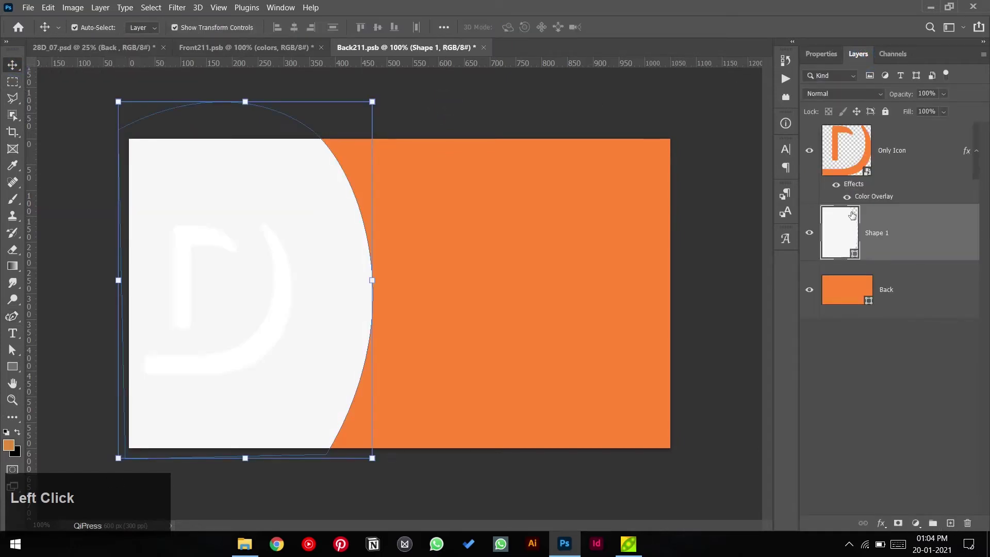
pyautogui.click(713, 222)
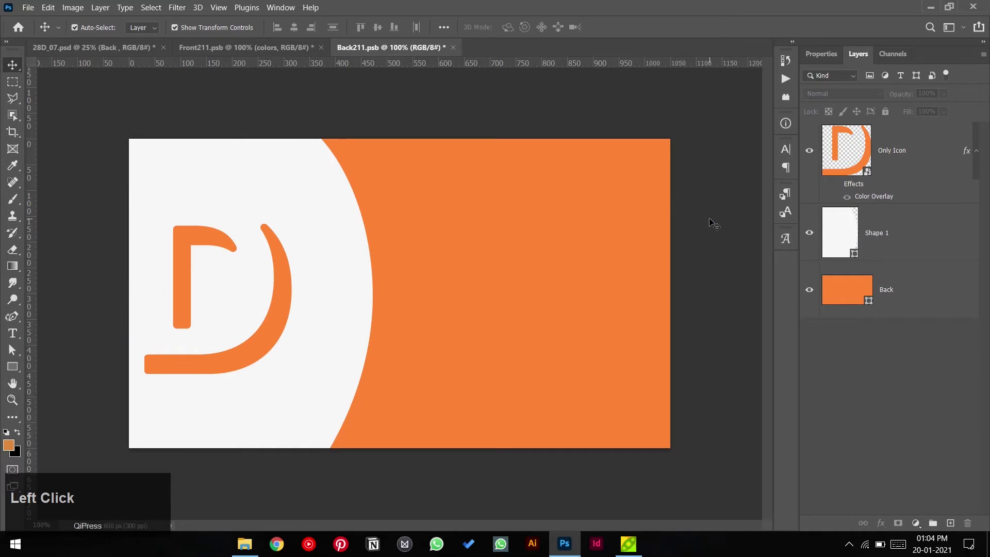
pyautogui.moveTo(273, 343); pyautogui.dragTo(292, 340)
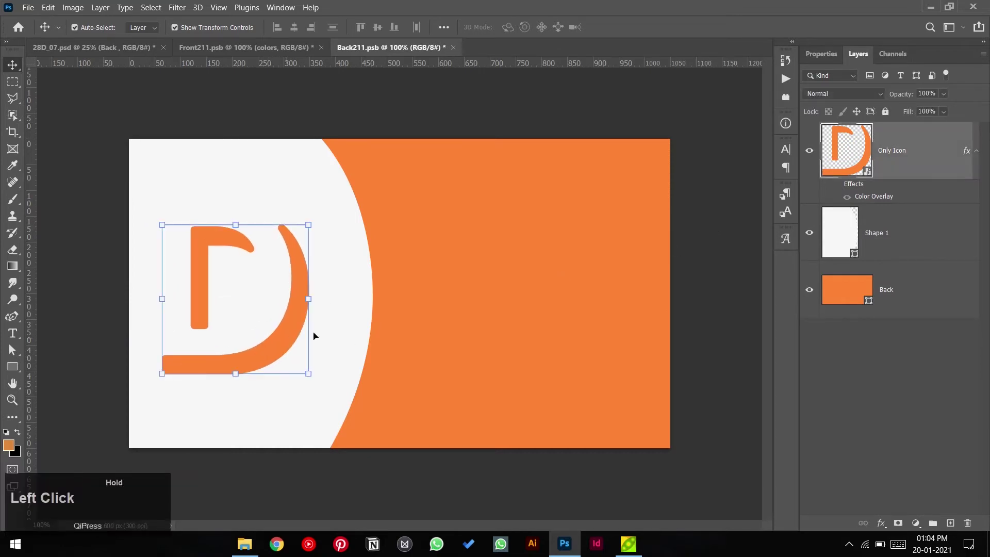
pyautogui.click(711, 260)
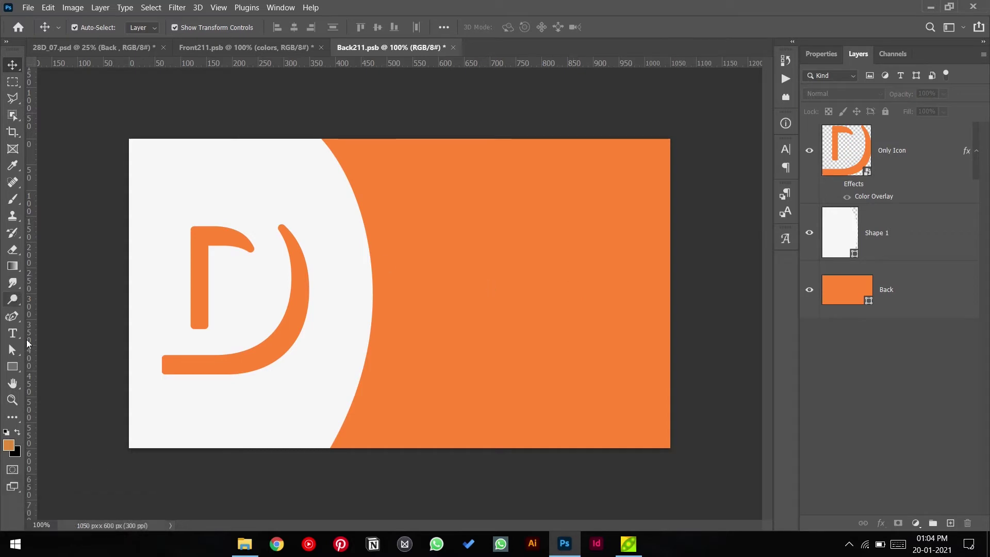
# - Reset the foreground and background colours to default black and white
pyautogui.click(14, 338)
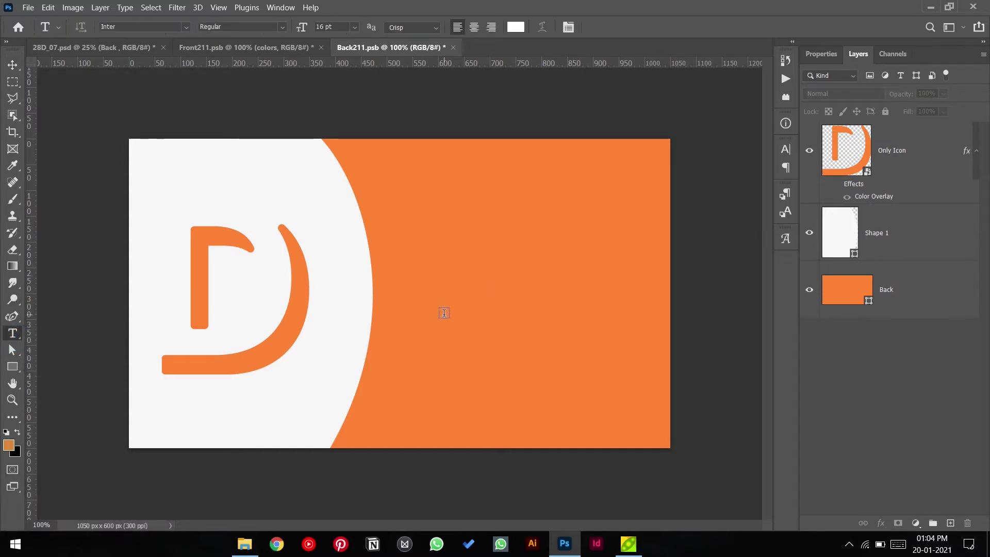
pyautogui.press('i')
pyautogui.press('k')
pyautogui.press('d')
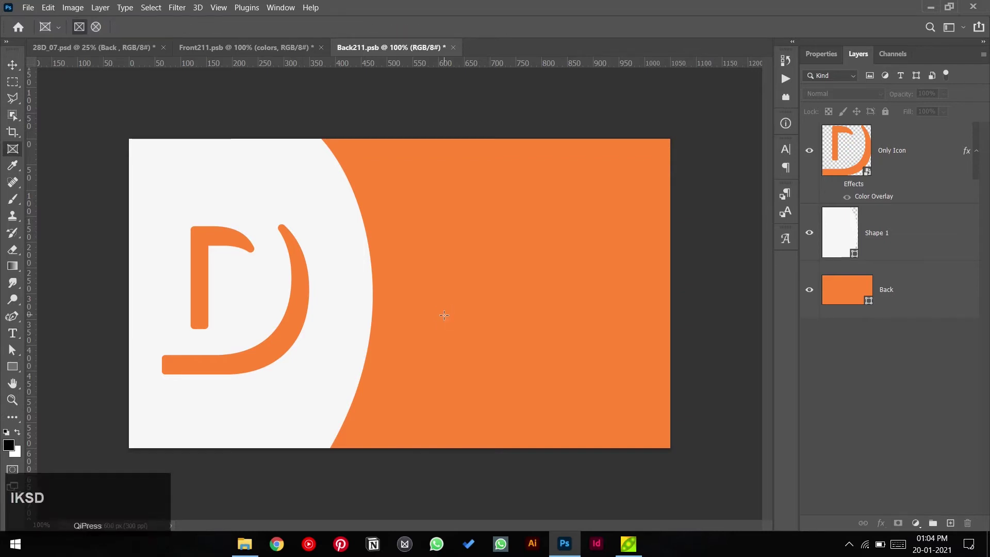
pyautogui.hotkey('ctrl', 'a')
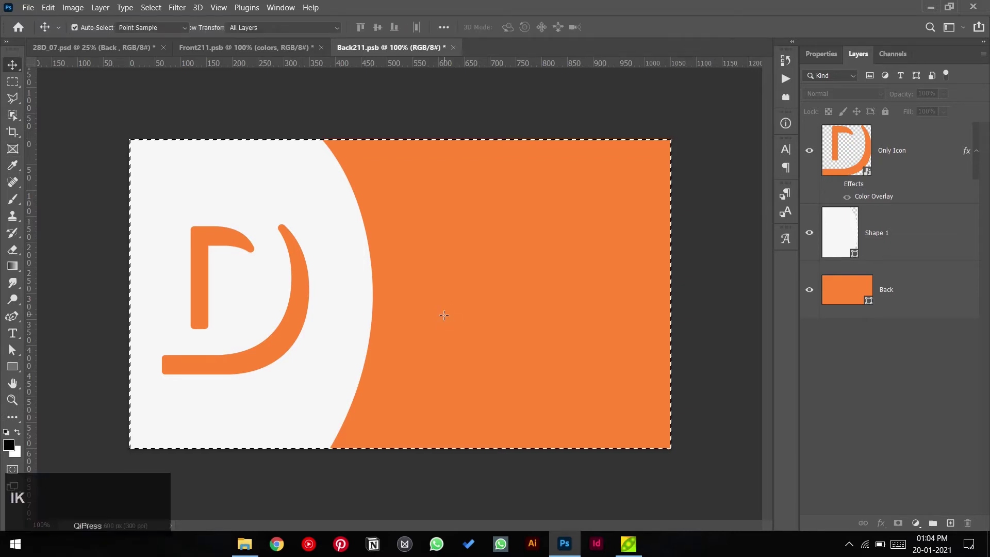
pyautogui.hotkey('ctrl', 'd')
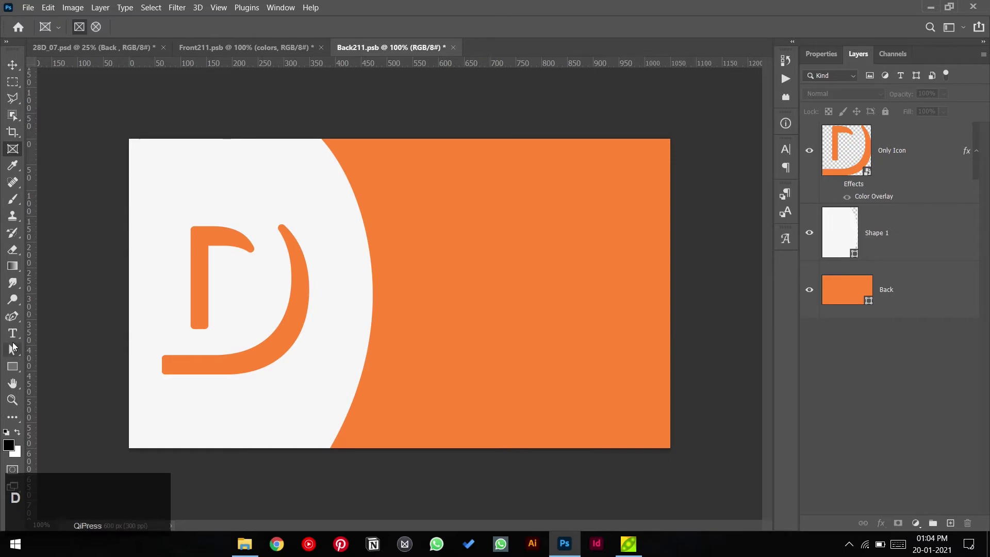
pyautogui.click(13, 333)
# - Add a text line on the orange area in the light grey panel colour, typing the cardholder's first name
pyautogui.click(431, 251)
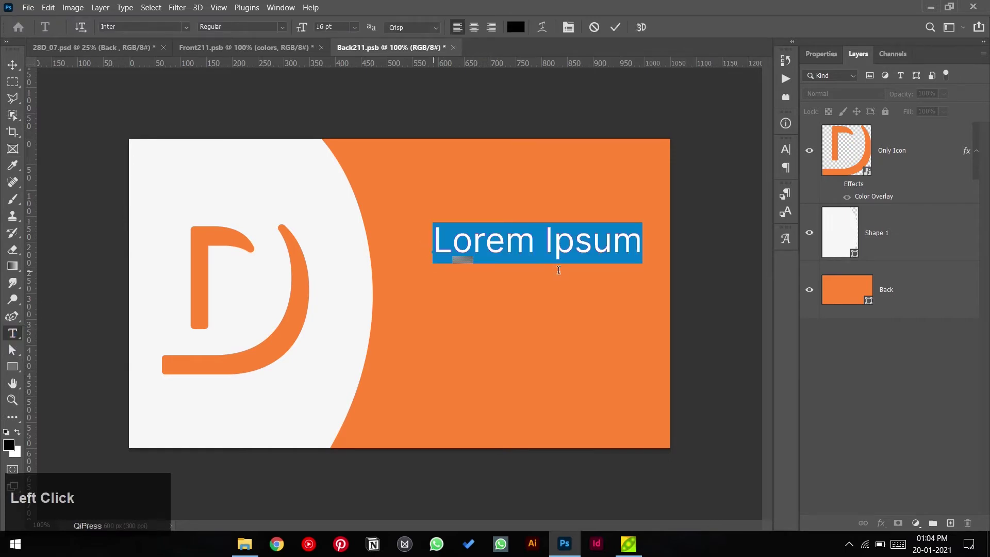
pyautogui.click(516, 27)
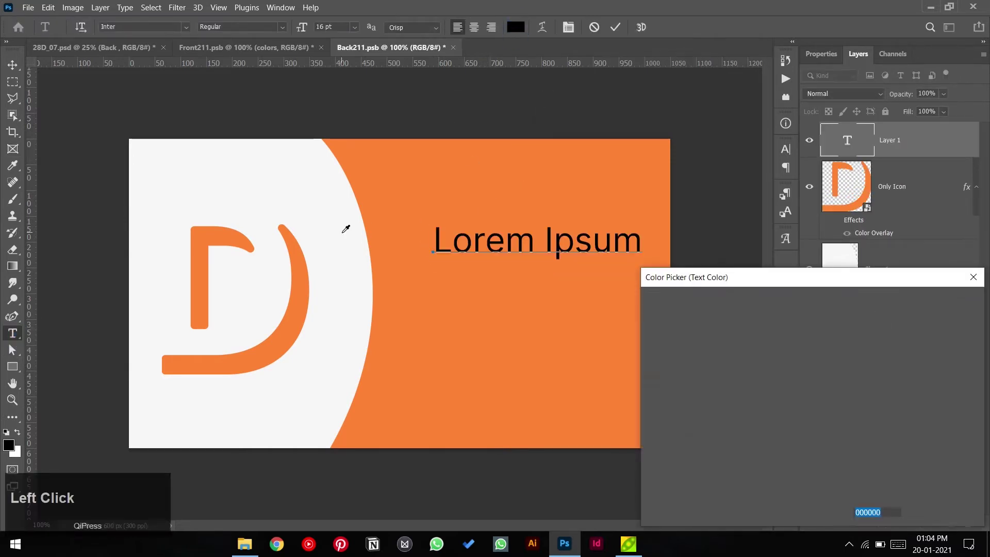
pyautogui.click(343, 225)
pyautogui.click(919, 304)
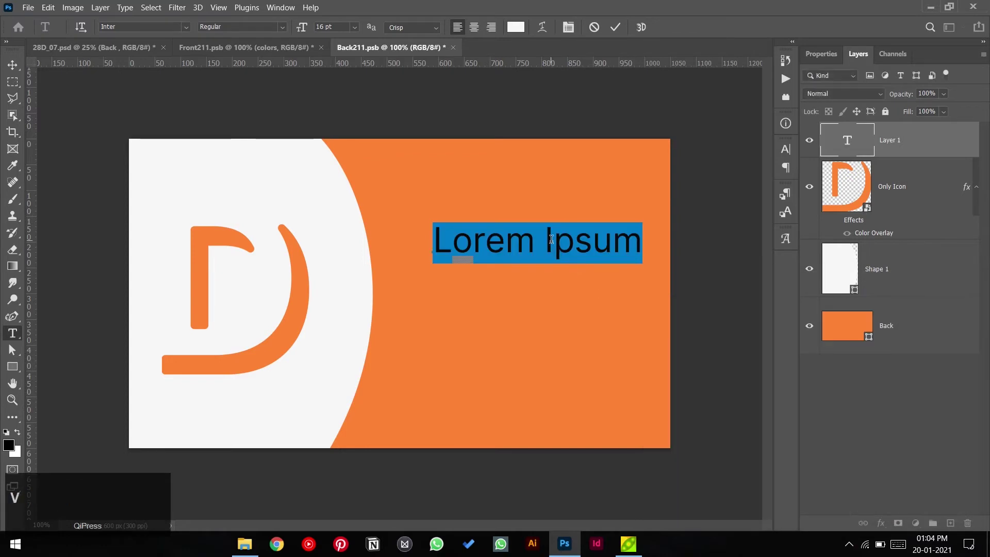
pyautogui.write('Vikas')
pyautogui.click(616, 27)
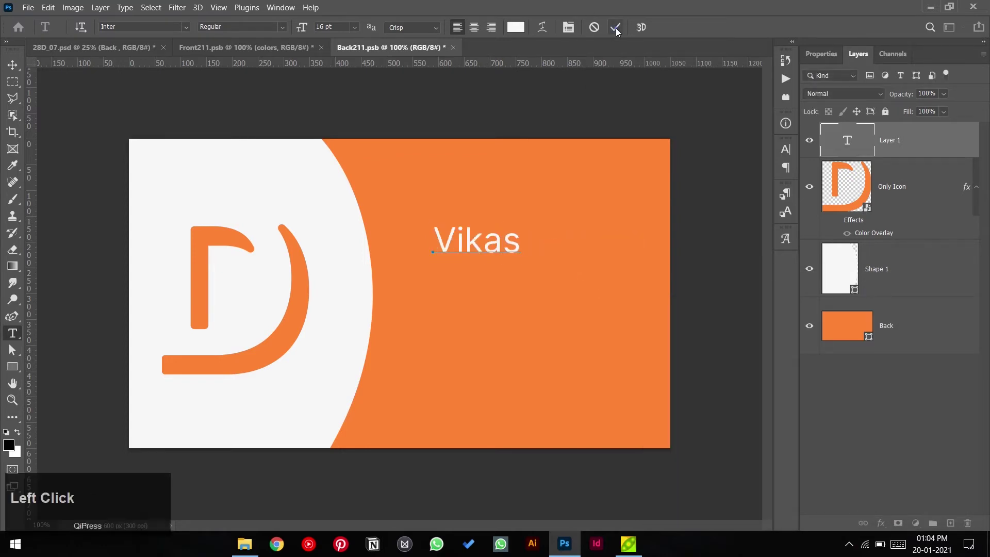
# - Make the name Bold and All Caps, then drag a copy below it
pyautogui.click(281, 27)
pyautogui.click(279, 170)
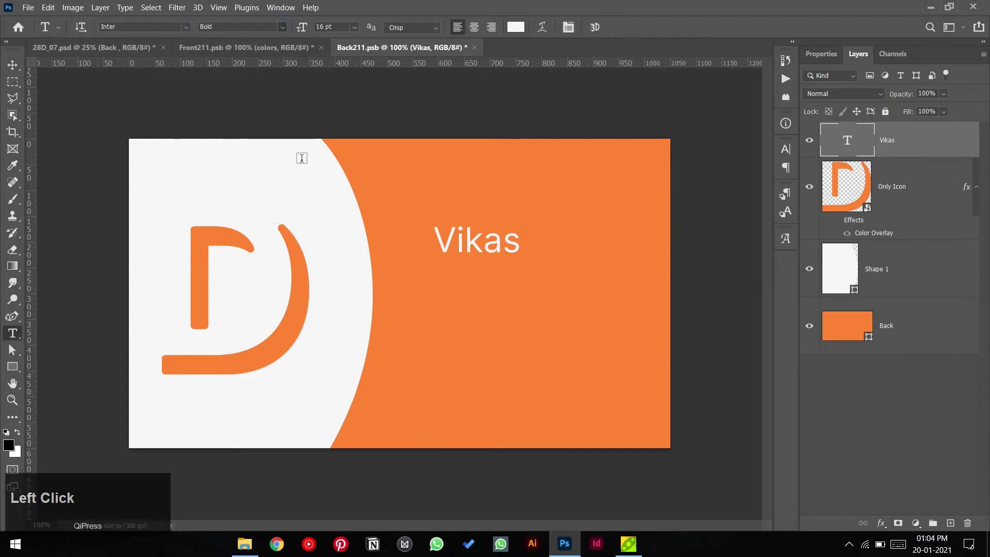
pyautogui.click(816, 54)
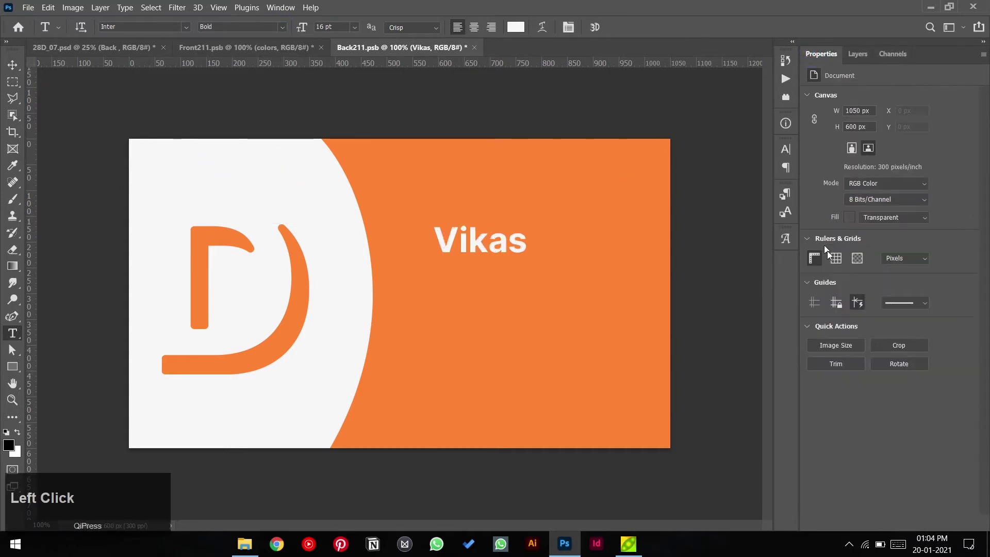
pyautogui.click(504, 249)
pyautogui.hotkey('ctrl', 'a')
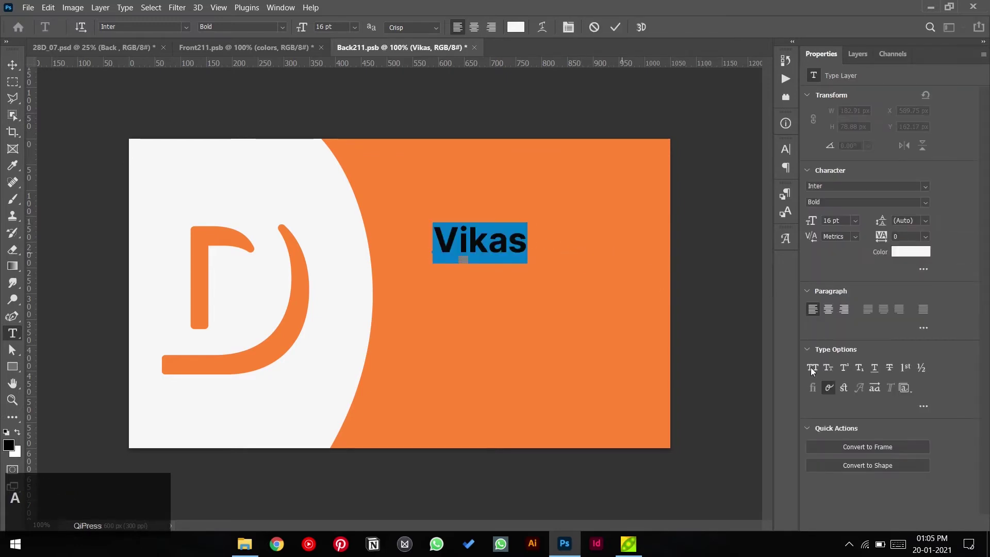
pyautogui.click(811, 369)
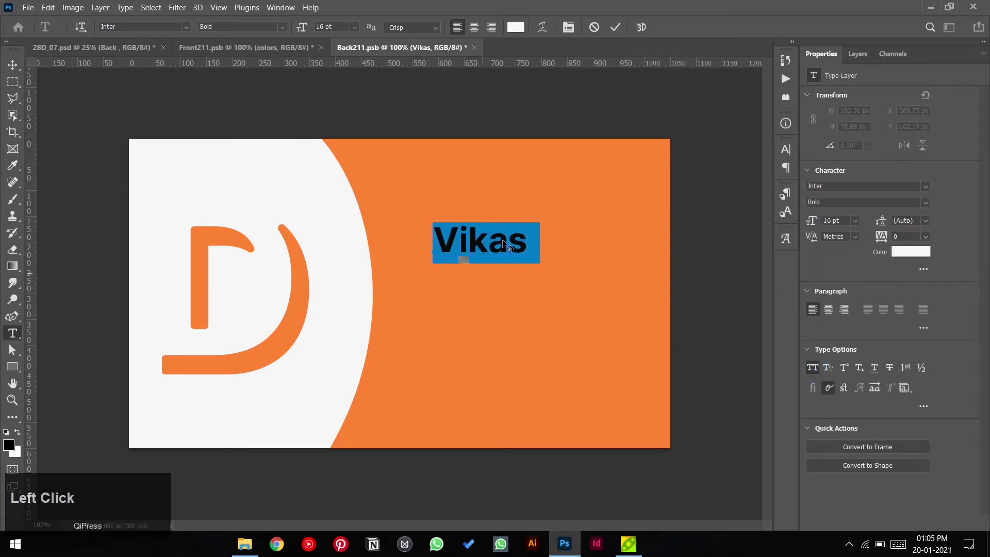
pyautogui.click(616, 27)
pyautogui.press('v')
pyautogui.moveTo(512, 248); pyautogui.dragTo(515, 277)
# - Duplicate the name line just below it and retype the copy as 'Senior Designer'
pyautogui.press('z')
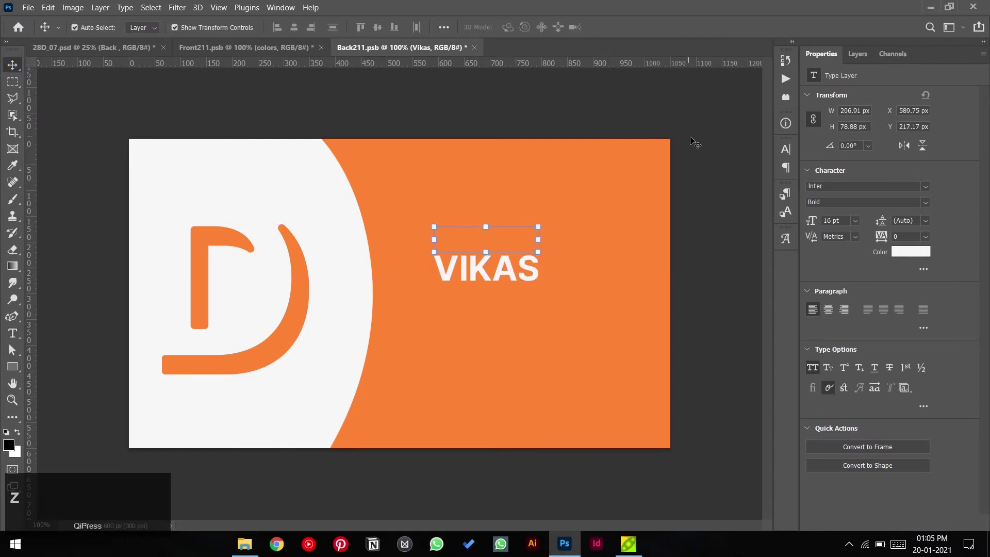
pyautogui.click(693, 142)
pyautogui.moveTo(515, 249); pyautogui.dragTo(517, 274)
pyautogui.doubleClick(516, 273)
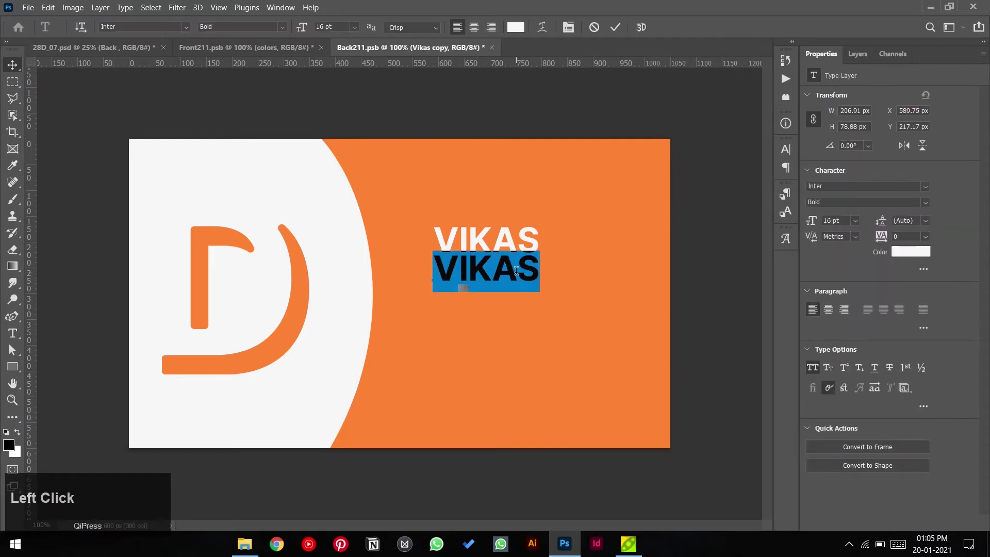
pyautogui.write('SENIOR')
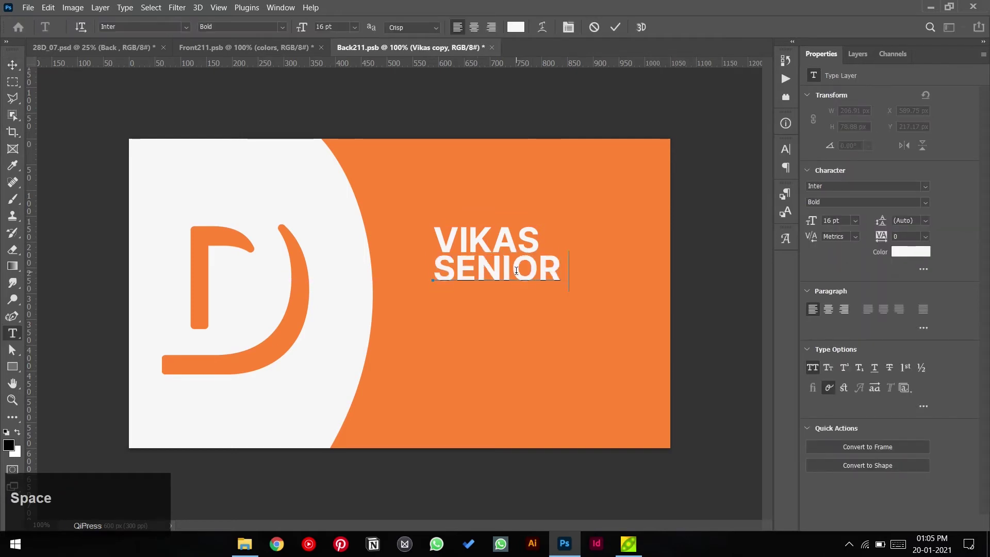
pyautogui.write(' DESIG')
pyautogui.click(615, 27)
# - Make the Senior Designer line 10 pt Medium with All Caps turned off
pyautogui.click(814, 366)
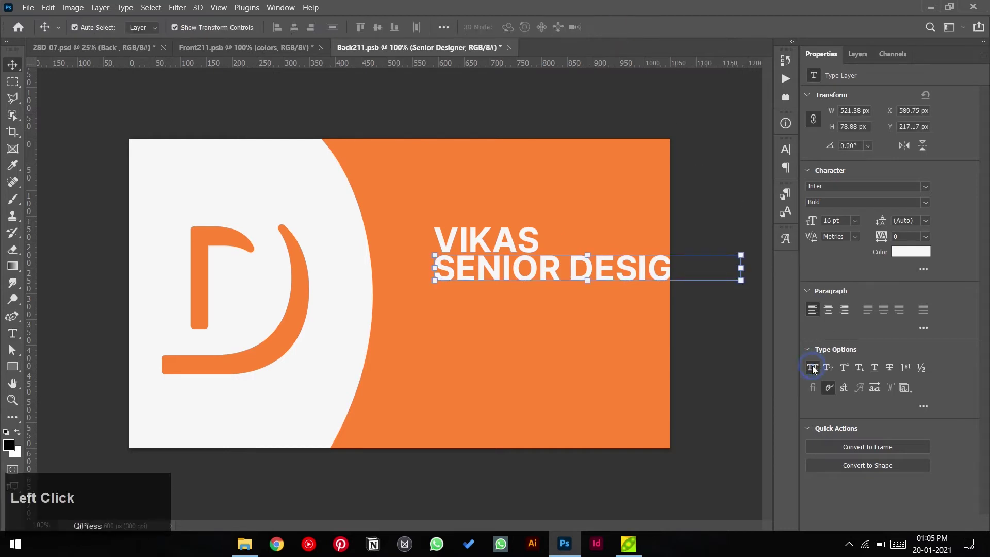
pyautogui.click(856, 220)
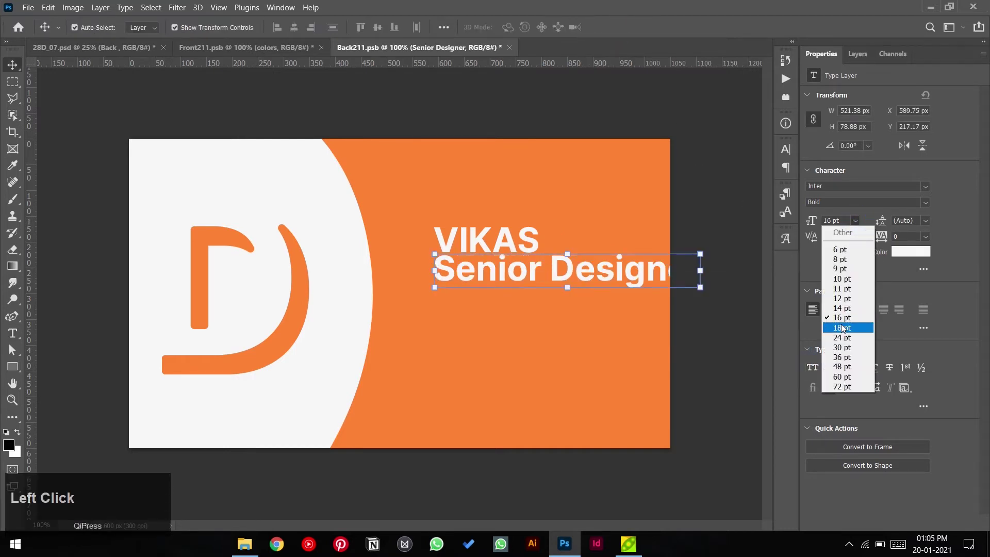
pyautogui.click(842, 278)
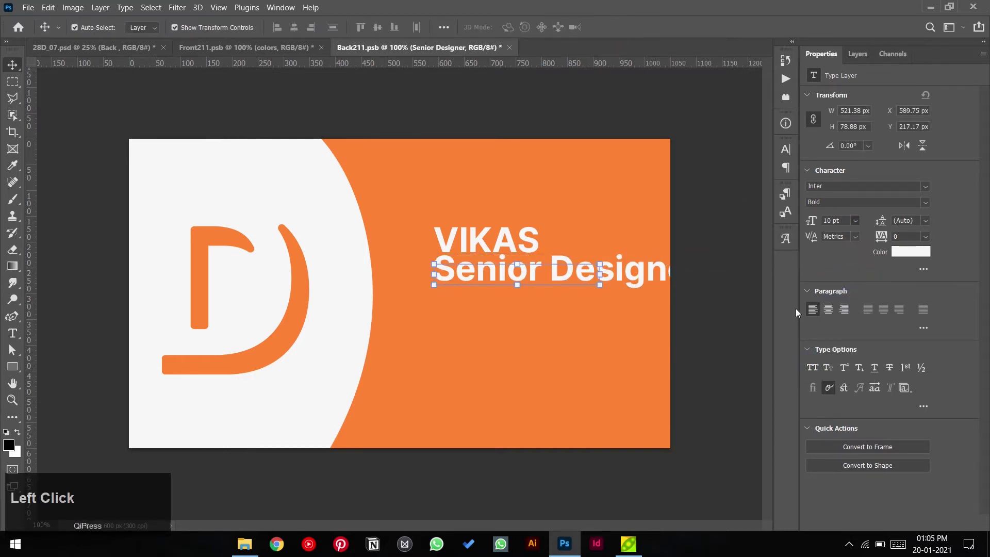
pyautogui.click(925, 201)
pyautogui.click(925, 201)
pyautogui.click(847, 289)
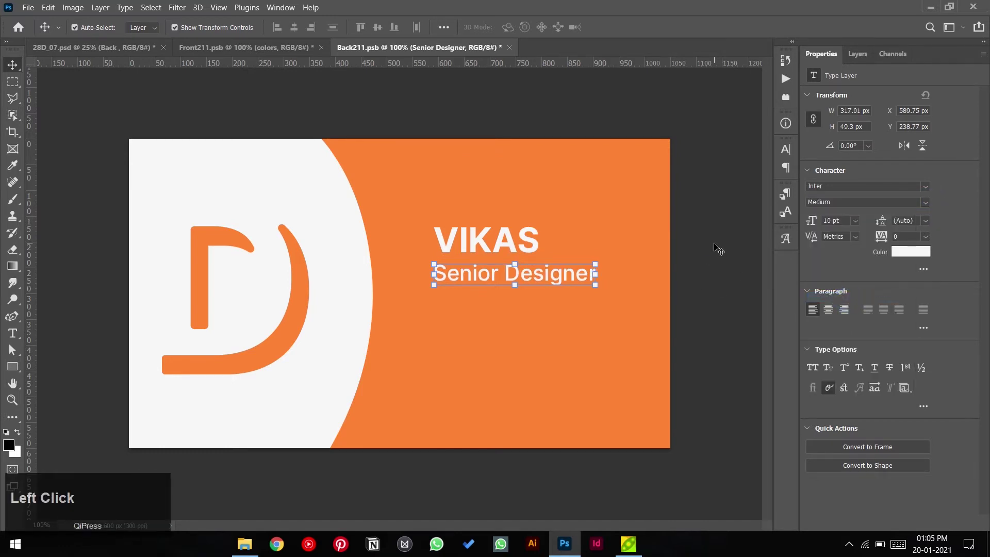
# - Align Senior Designer under the name and turn off All Caps on the name
pyautogui.moveTo(529, 273); pyautogui.dragTo(530, 274)
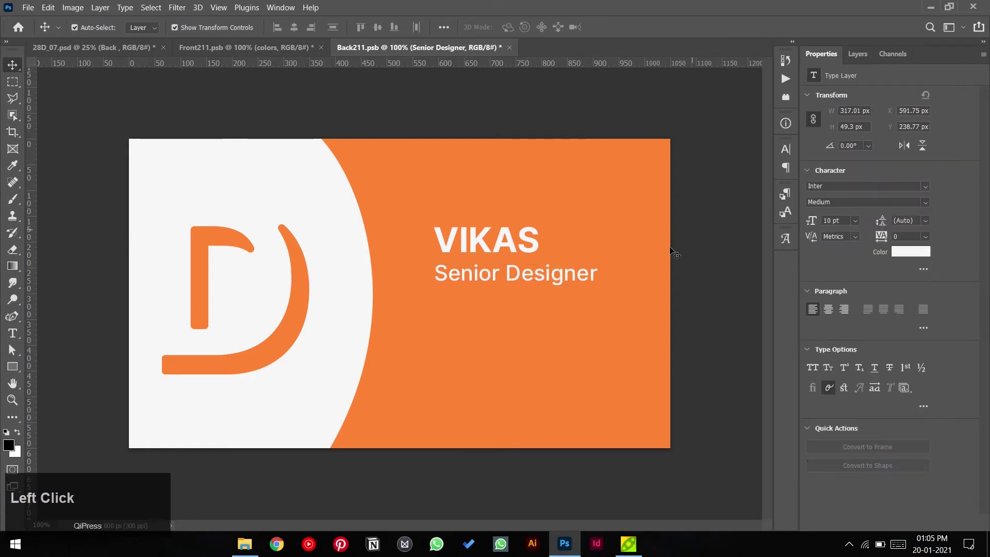
pyautogui.moveTo(534, 281); pyautogui.dragTo(538, 278)
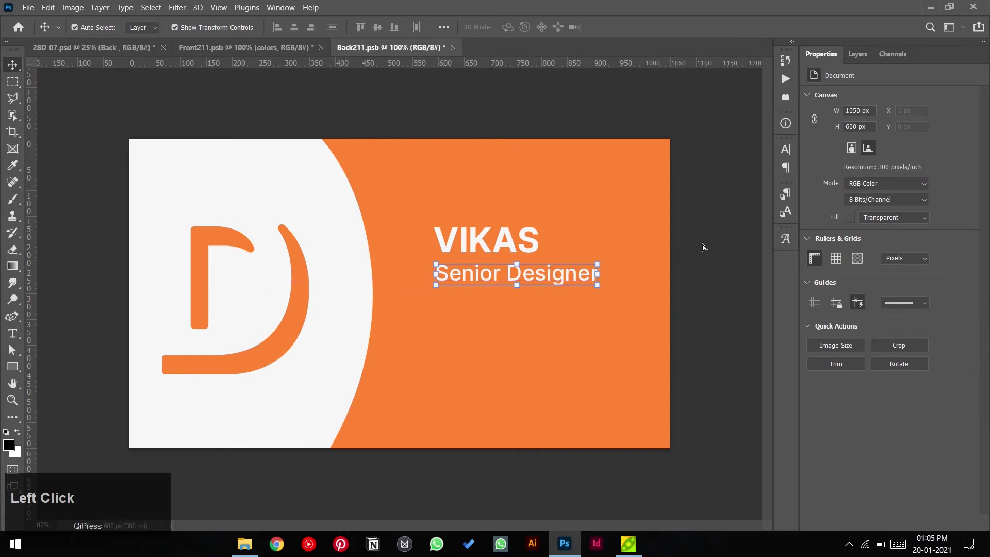
pyautogui.click(536, 244)
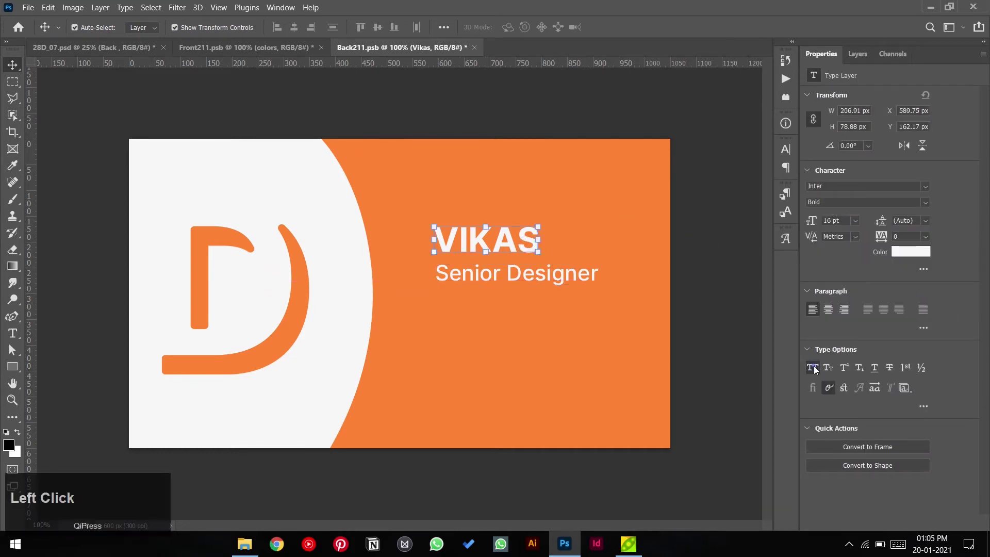
pyautogui.click(703, 304)
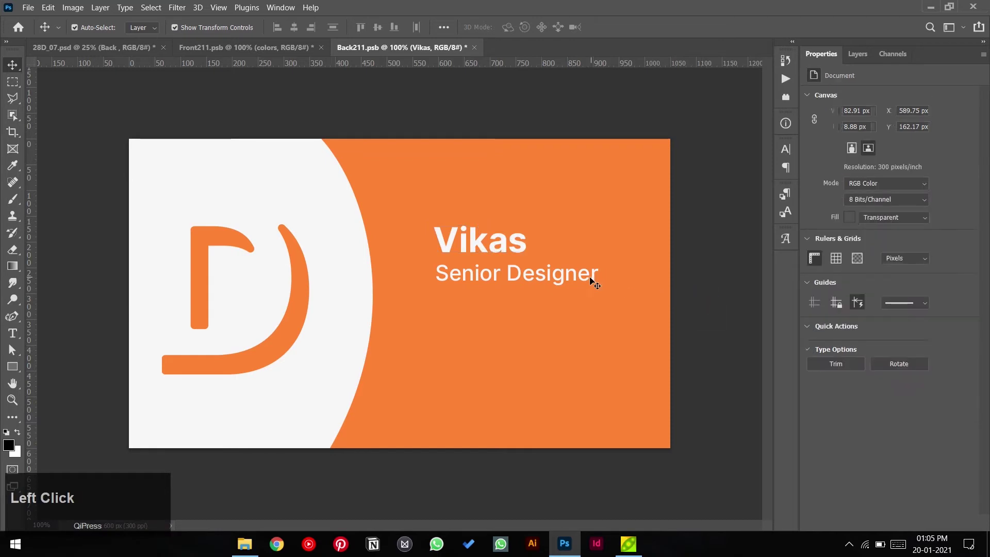
pyautogui.click(12, 367)
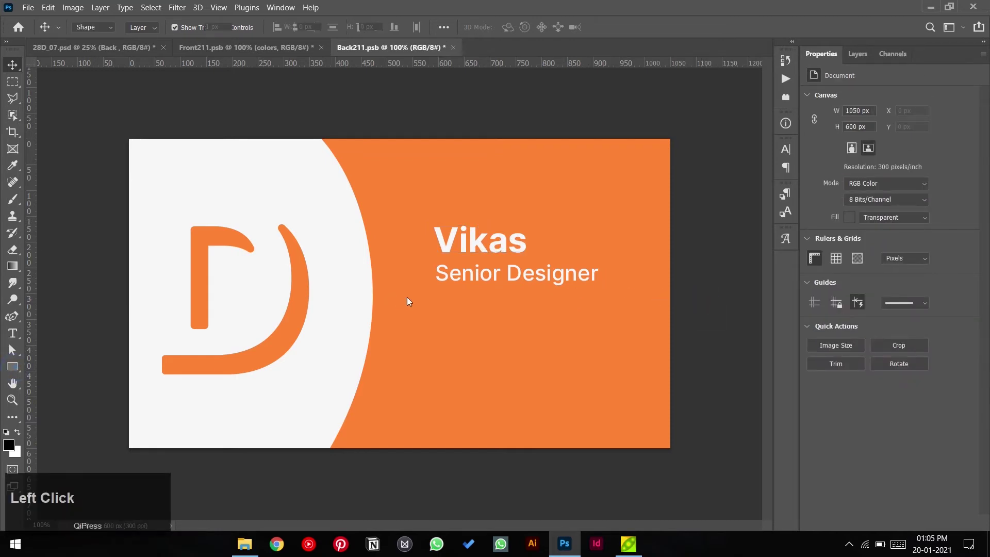
# - Draw a thin bar below Senior Designer with no stroke and a white fill
pyautogui.moveTo(398, 287); pyautogui.dragTo(499, 289)
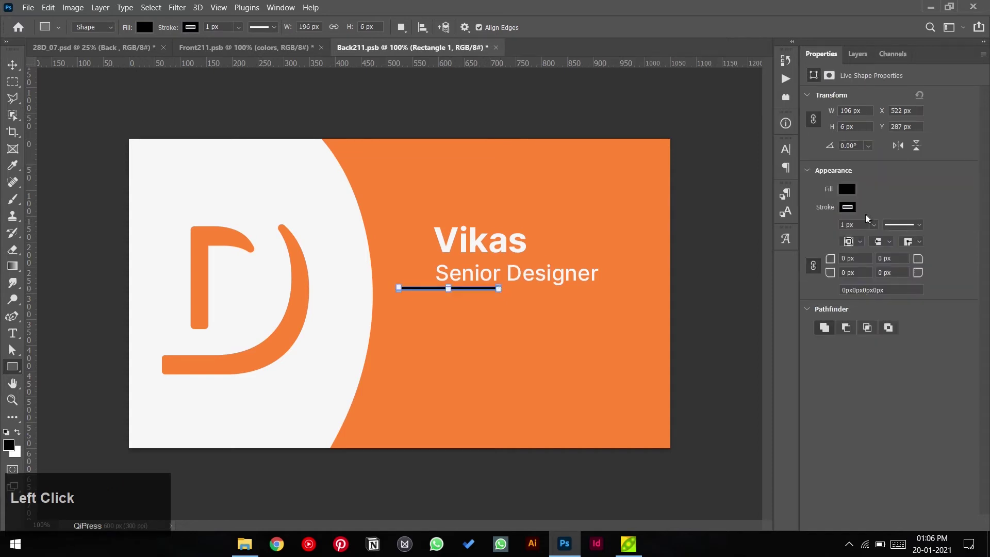
pyautogui.click(847, 207)
pyautogui.click(818, 231)
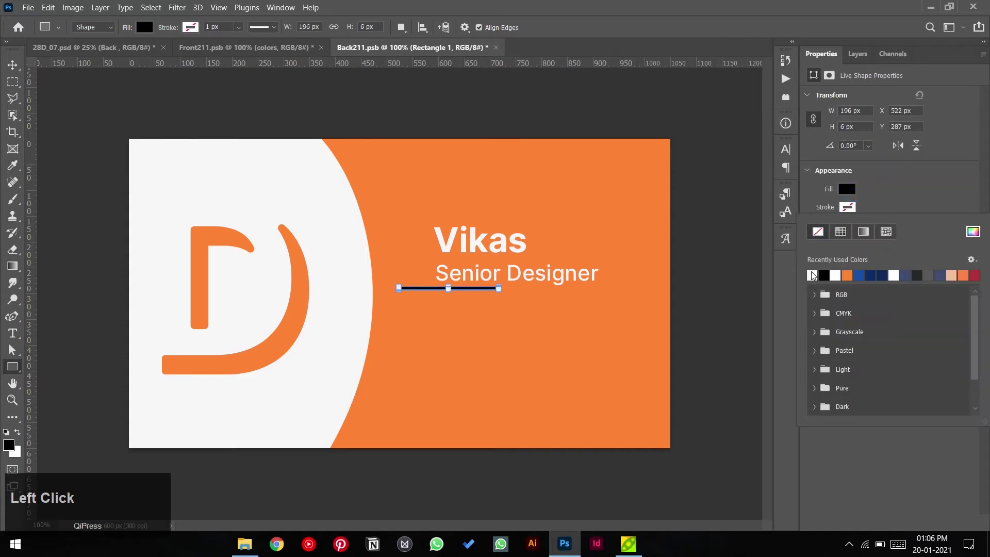
pyautogui.click(812, 258)
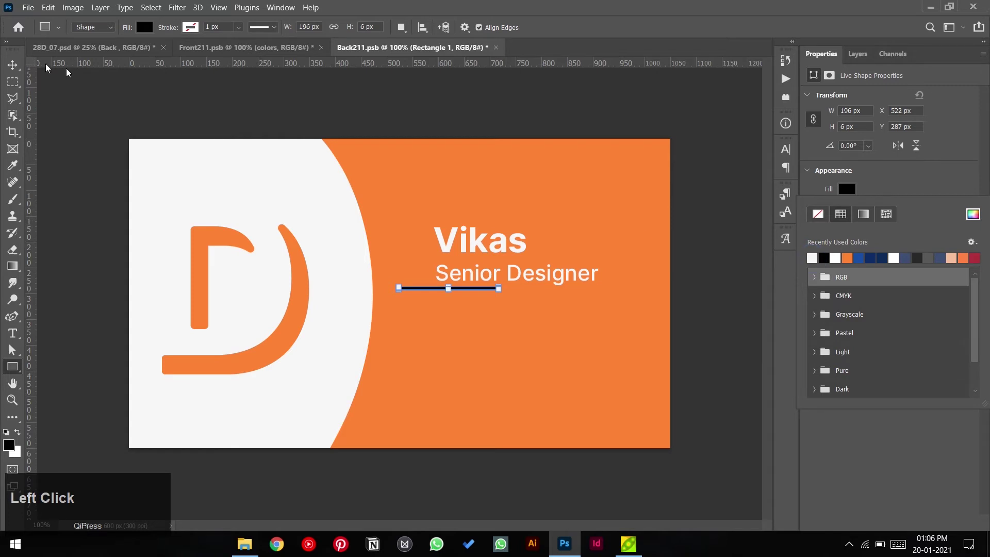
pyautogui.click(67, 72)
# - Move the white bar slightly down beneath the Senior Designer line
pyautogui.click(12, 64)
pyautogui.keyDown('alt'); pyautogui.click(716, 314); pyautogui.keyUp('alt')
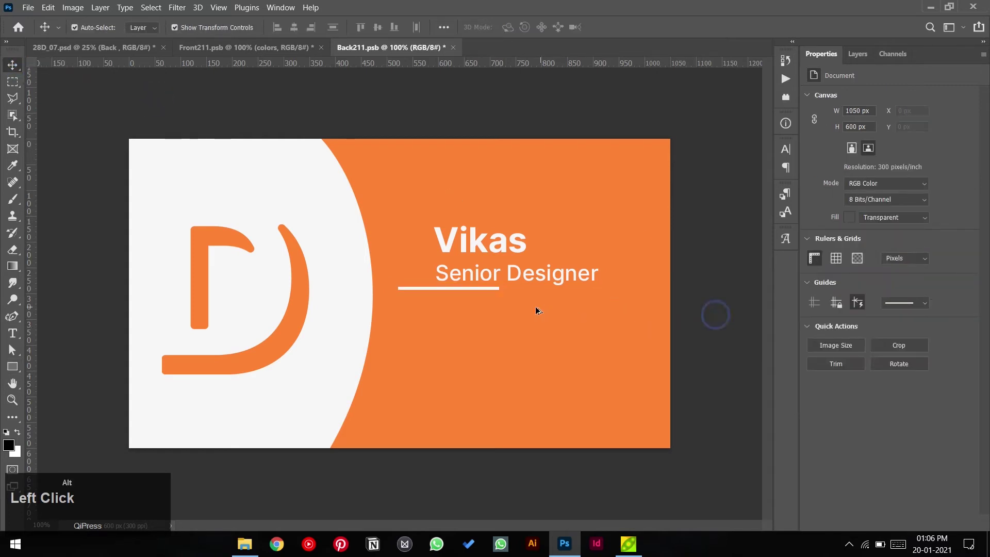
pyautogui.scroll(3, 498, 288)
pyautogui.moveTo(497, 287); pyautogui.dragTo(495, 301)
pyautogui.hotkey('ctrl', '0')
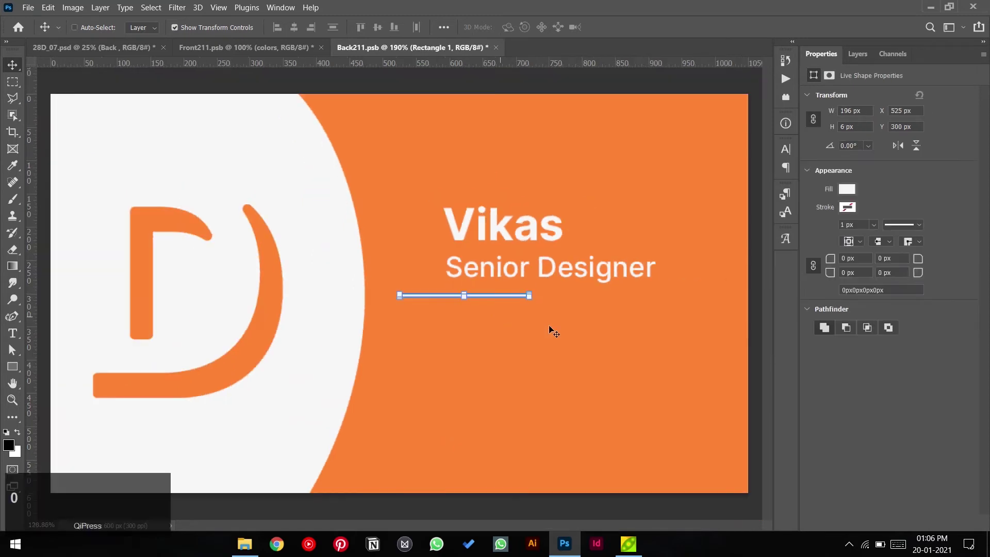
pyautogui.click(565, 94)
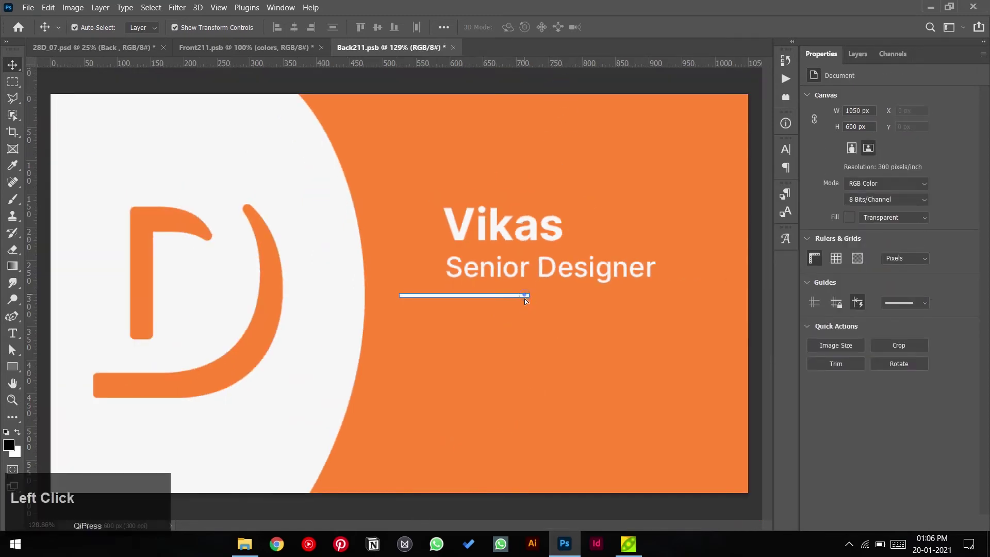
pyautogui.moveTo(524, 301); pyautogui.dragTo(509, 308)
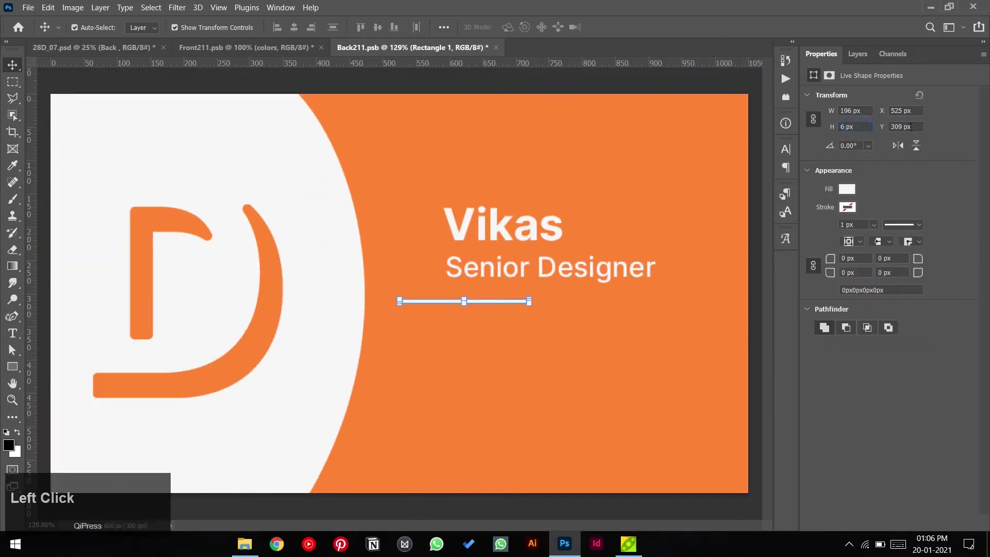
pyautogui.press('Return')
# - Set the bar's height to 3 px, nudge it into place, and duplicate Senior Designer further down
pyautogui.click(596, 304)
pyautogui.click(529, 300)
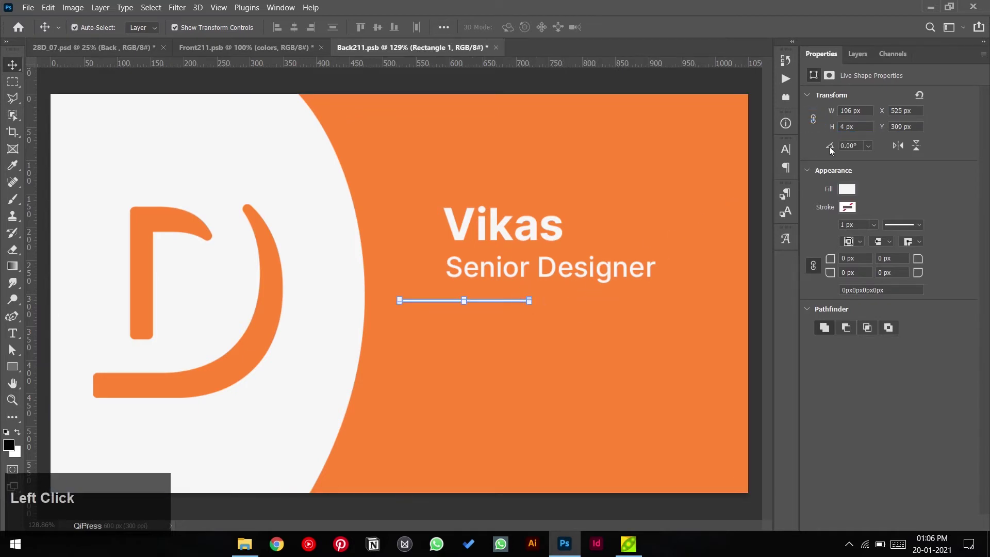
pyautogui.click(861, 127)
pyautogui.write('3')
pyautogui.press('Return')
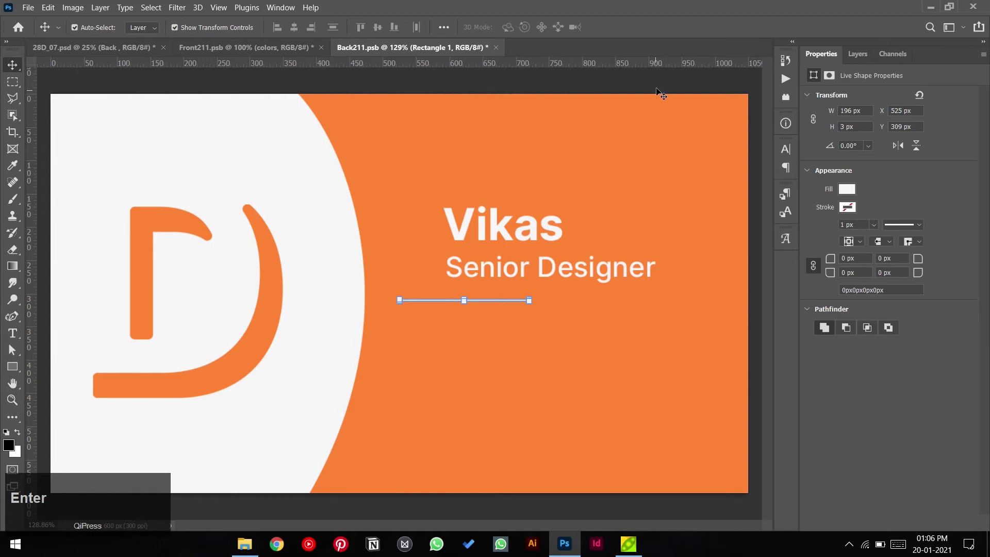
pyautogui.click(660, 95)
pyautogui.moveTo(531, 305); pyautogui.dragTo(532, 302)
pyautogui.click(602, 93)
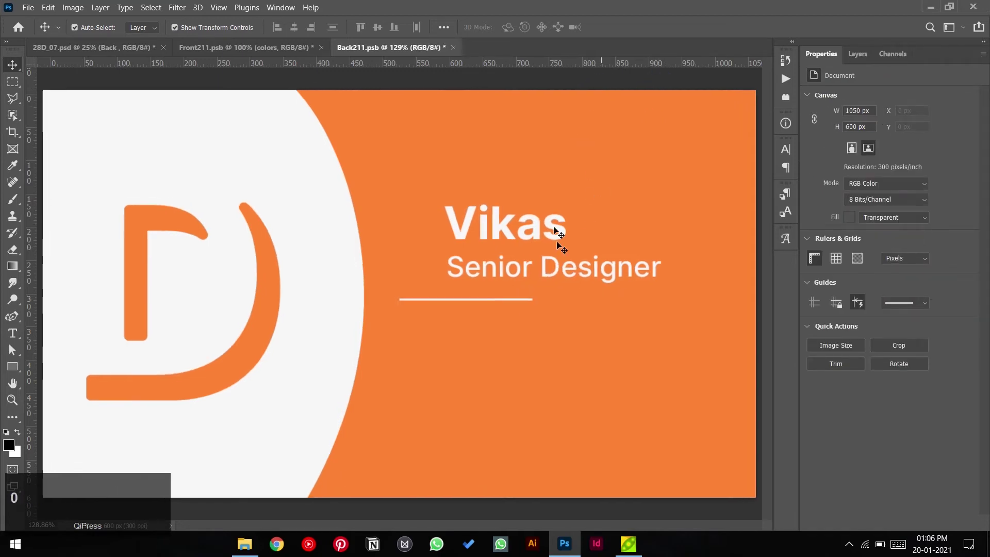
pyautogui.moveTo(547, 275); pyautogui.dragTo(555, 343)
# - Retype the copied line as the phone number with the e-mail address on a second line
pyautogui.doubleClick(565, 336)
pyautogui.doubleClick(568, 336)
pyautogui.hotkey('ctrl', 'a')
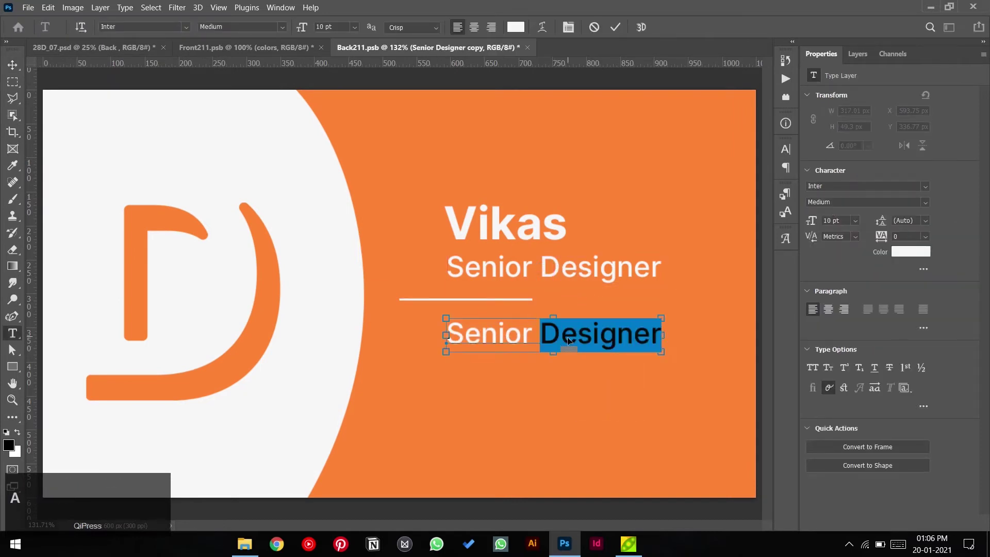
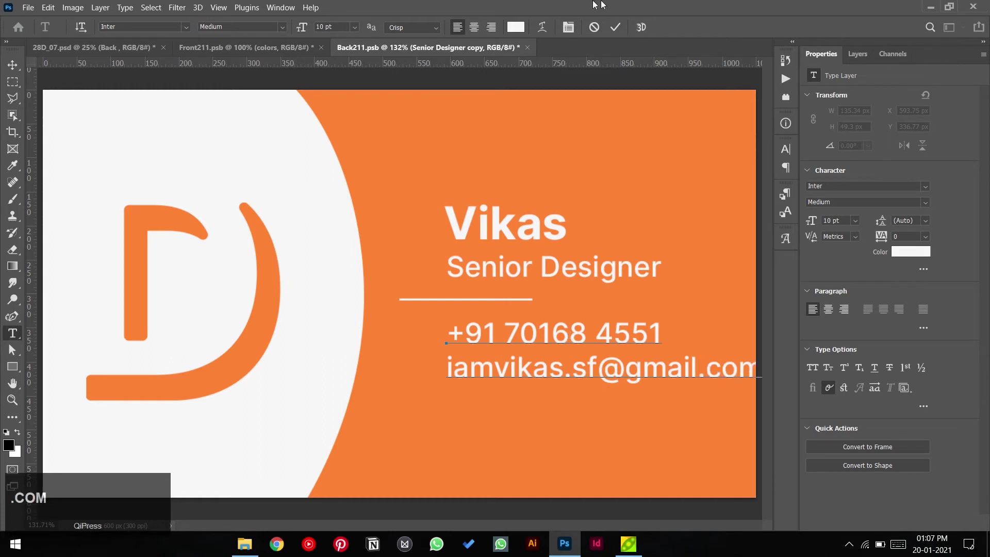
pyautogui.click(615, 31)
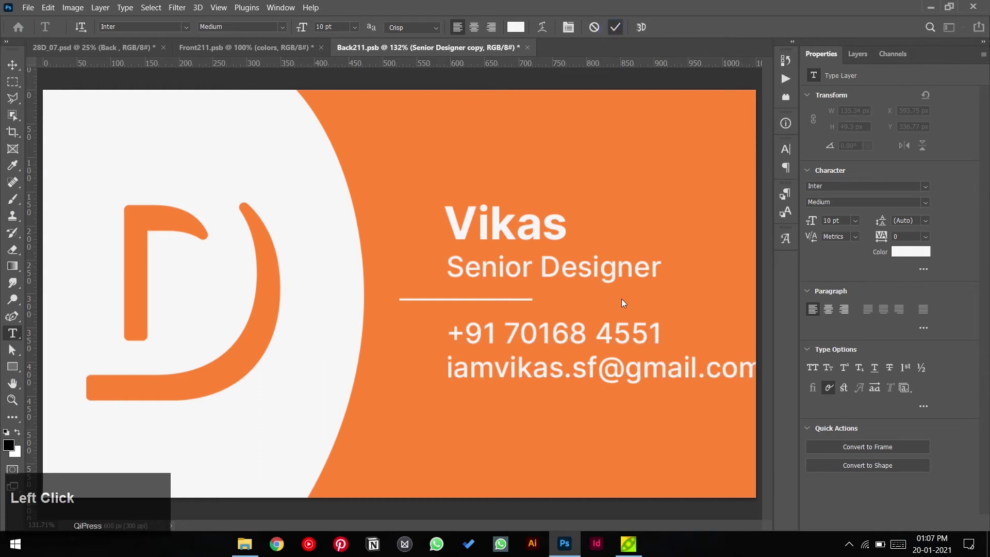
pyautogui.click(12, 65)
pyautogui.click(855, 220)
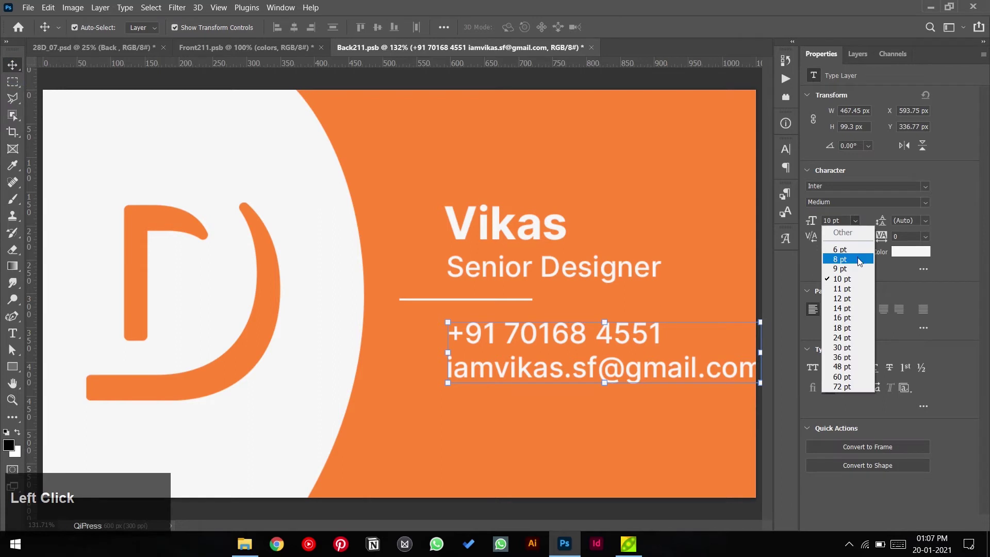
# - Set the contact text to 8 pt and center it between the upper divider and a duplicated one below
pyautogui.click(846, 256)
pyautogui.moveTo(610, 367); pyautogui.dragTo(611, 360)
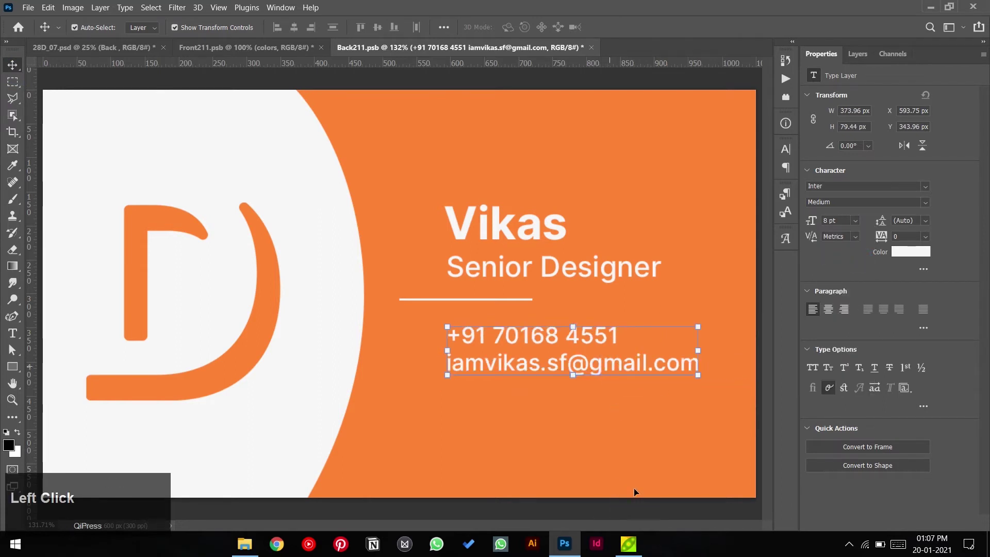
pyautogui.click(635, 510)
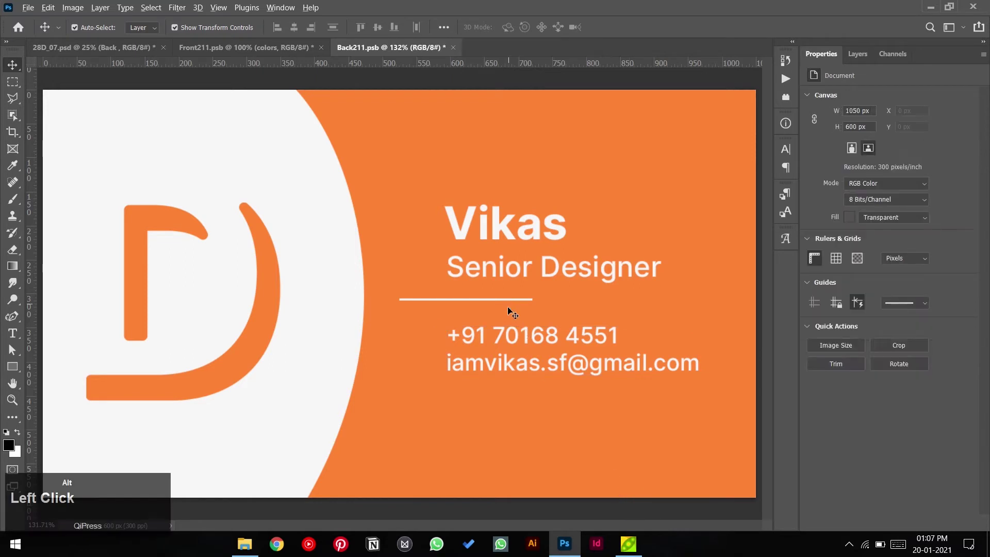
pyautogui.moveTo(508, 341); pyautogui.dragTo(506, 392)
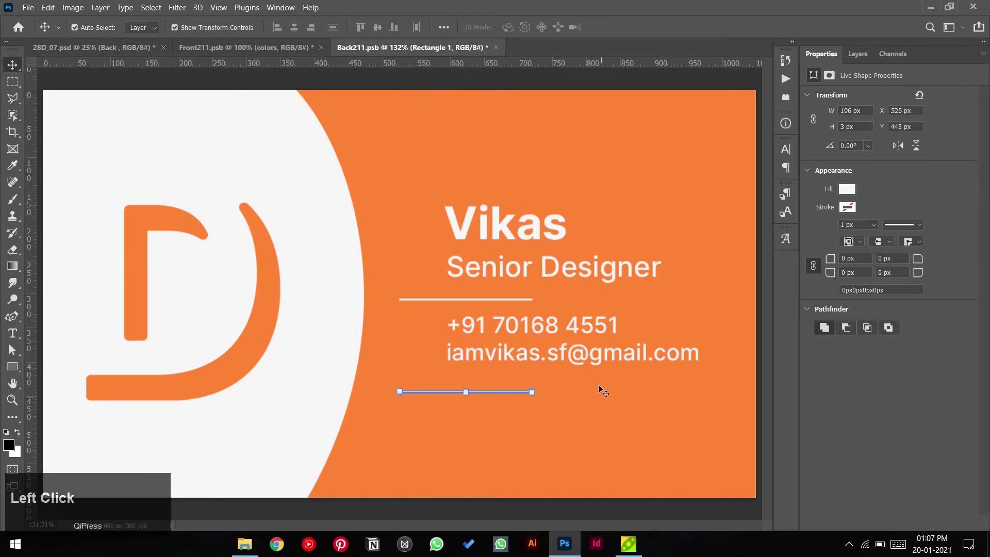
pyautogui.moveTo(598, 366); pyautogui.dragTo(598, 372)
# - Browse File Explorer to This PC > Work (F:) > Ohters > Resourses > Social media Icons
pyautogui.click(245, 544)
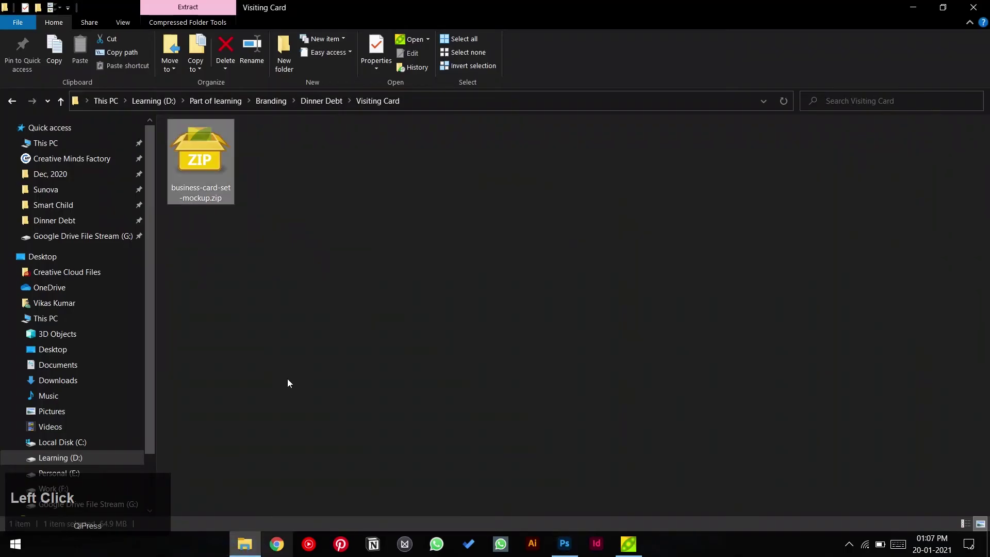
pyautogui.click(67, 142)
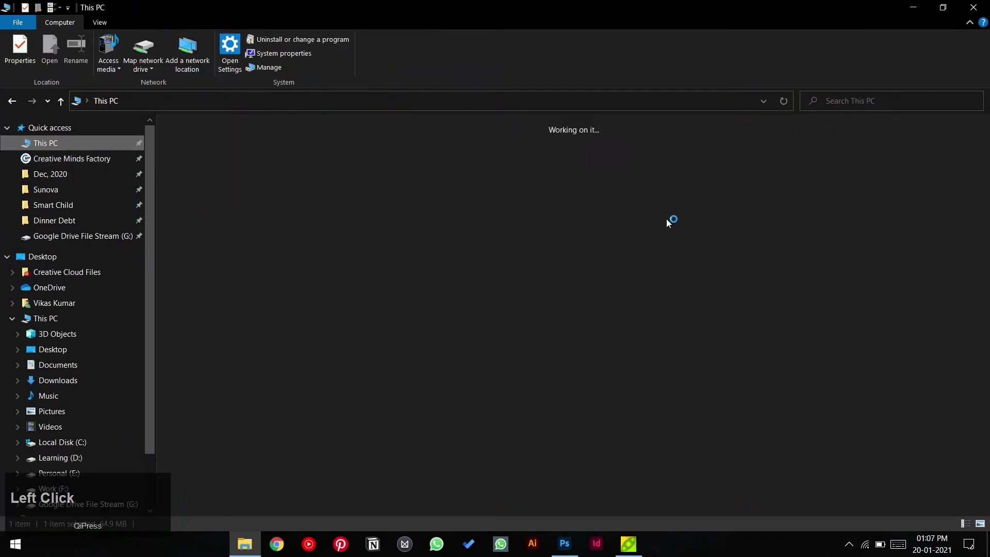
pyautogui.doubleClick(724, 224)
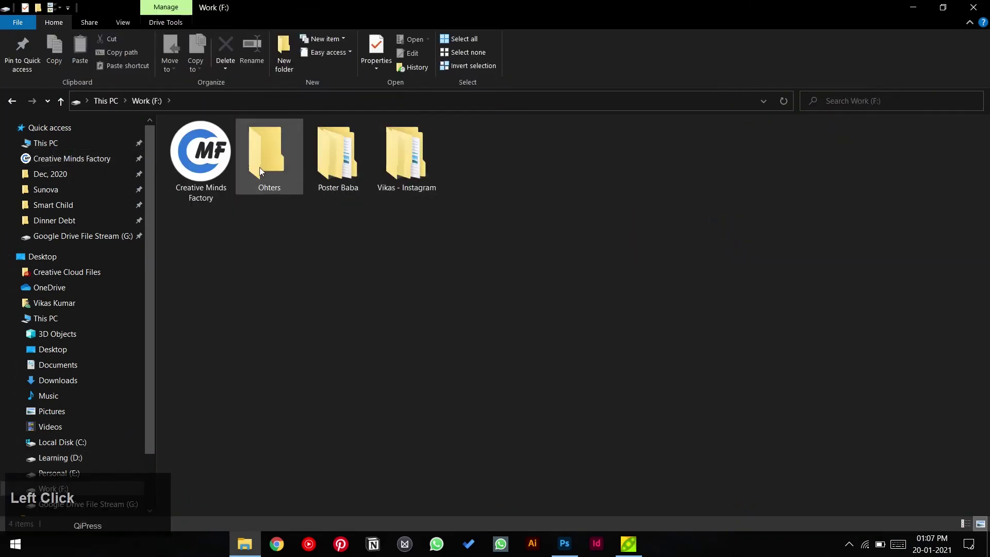
pyautogui.doubleClick(270, 163)
pyautogui.doubleClick(406, 155)
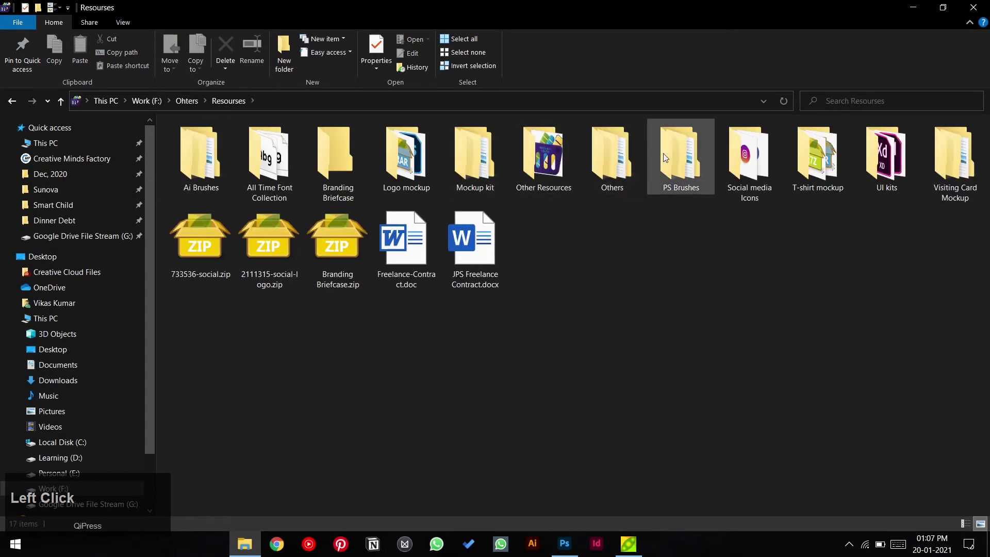
pyautogui.click(733, 172)
pyautogui.doubleClick(732, 172)
# - Select the social icon images and drag them onto the card in Photoshop
pyautogui.click(337, 154)
pyautogui.keyDown('ctrl'); pyautogui.click(424, 175); pyautogui.keyUp('ctrl')
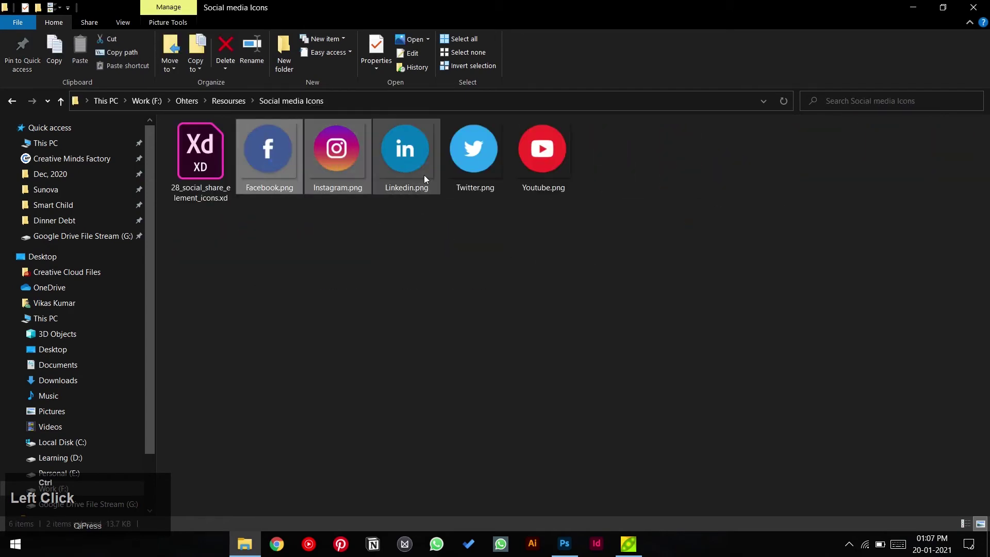
pyautogui.moveTo(396, 210); pyautogui.dragTo(508, 301)
pyautogui.hotkey('alt', 'Tab')
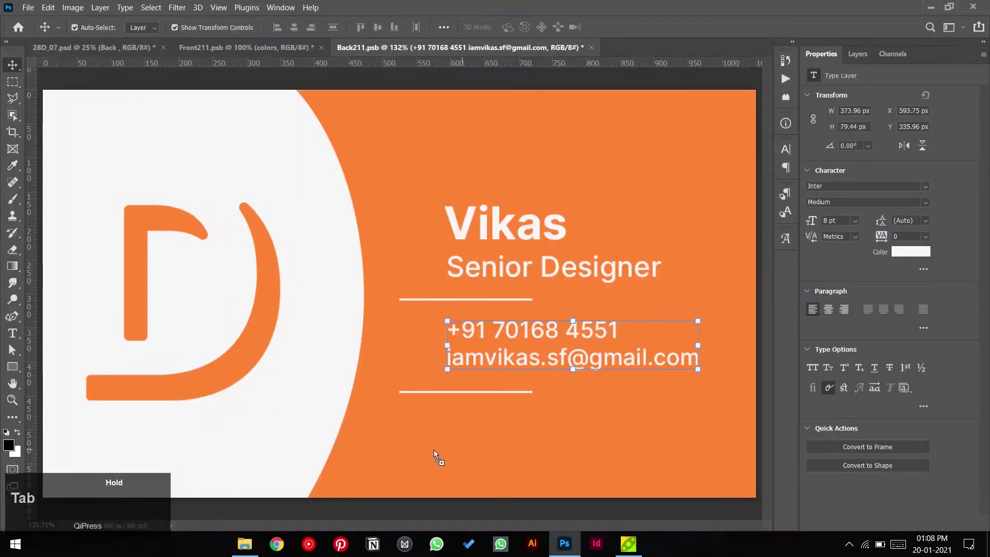
# - Scale the placed LinkedIn icon to 10% with width and height linked
pyautogui.click(256, 26)
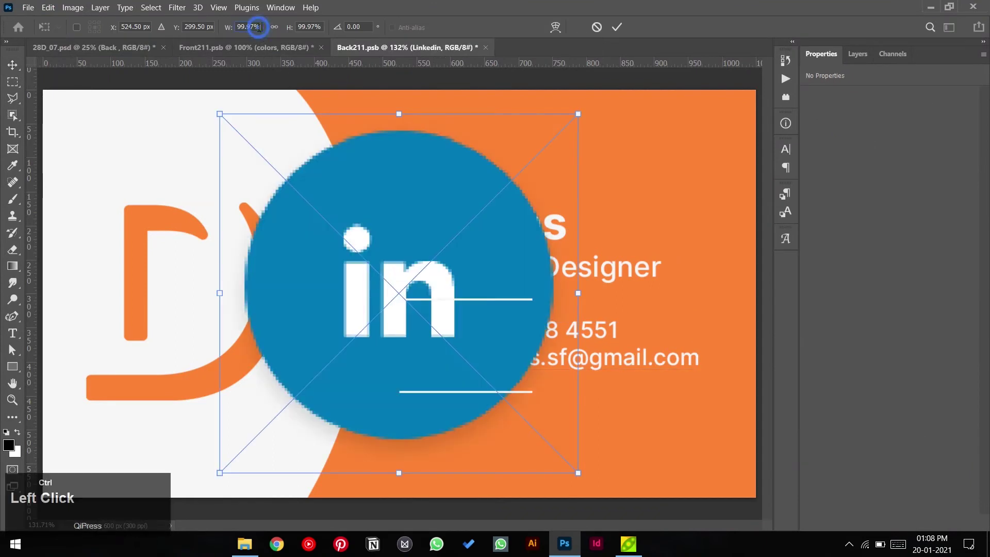
pyautogui.write('4')
pyautogui.click(276, 27)
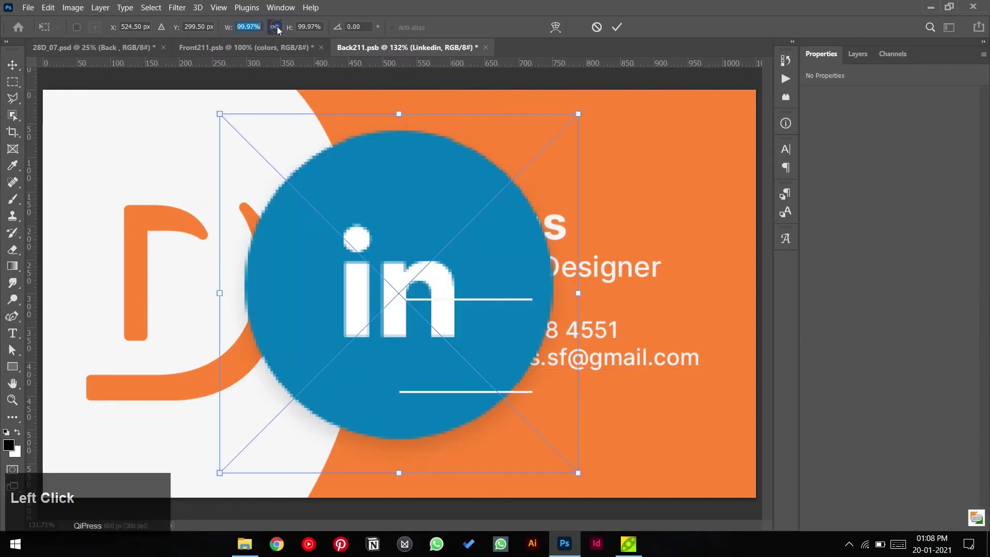
pyautogui.write('4')
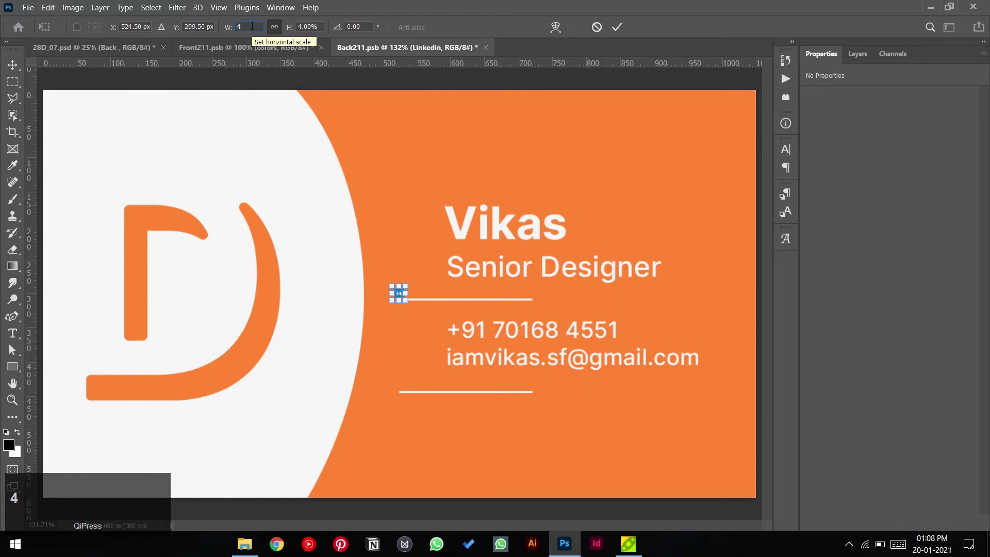
pyautogui.press('BackSpace')
pyautogui.write('10')
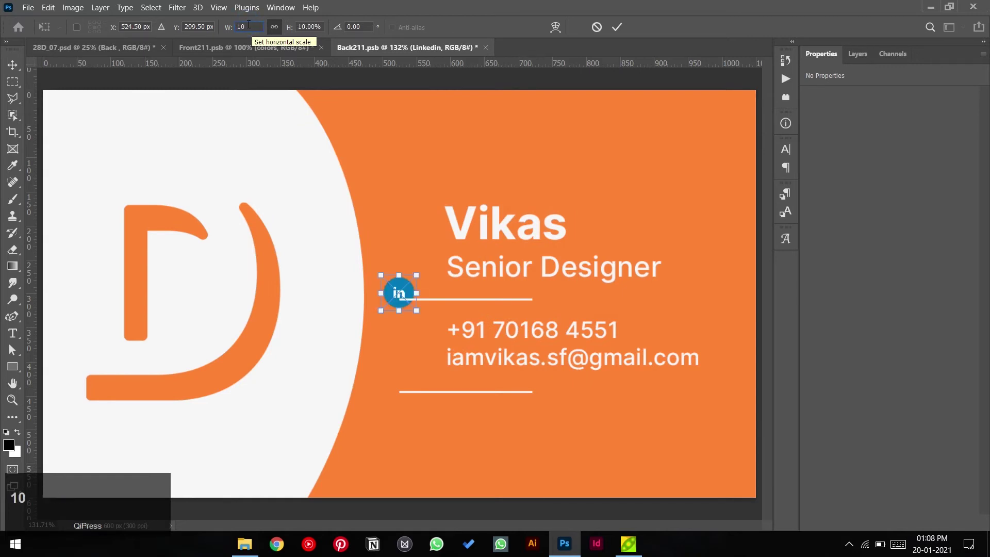
pyautogui.click(252, 27)
pyautogui.write('8')
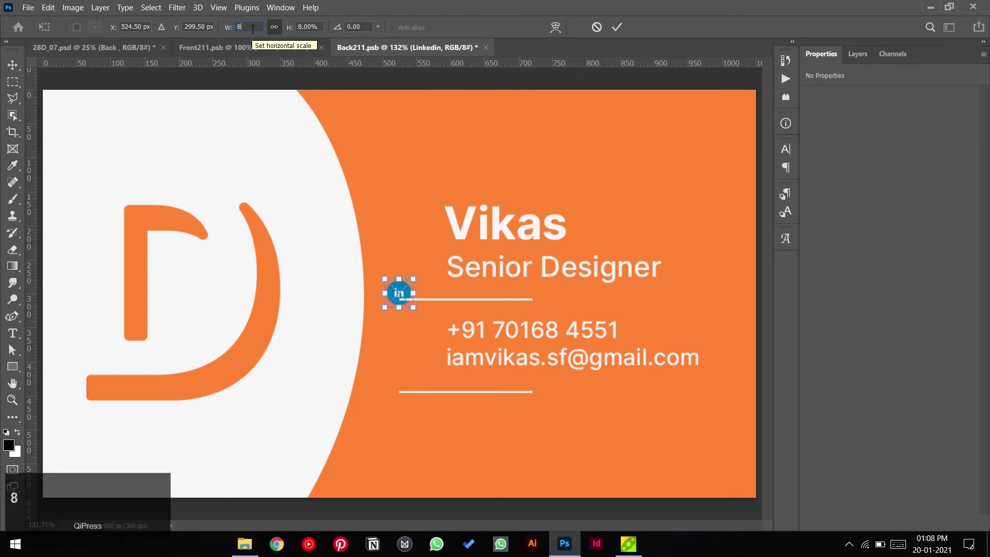
pyautogui.click(252, 27)
pyautogui.write('10')
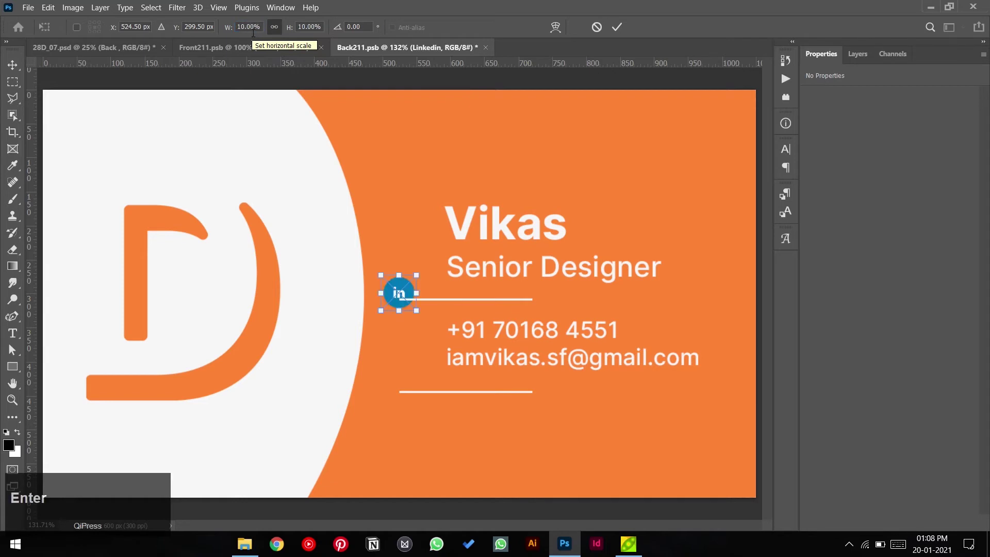
pyautogui.press('Return')
# - Scale the Twitter, Facebook and Instagram icons to 10% each
pyautogui.write('10')
pyautogui.press('Return')
pyautogui.click(245, 28)
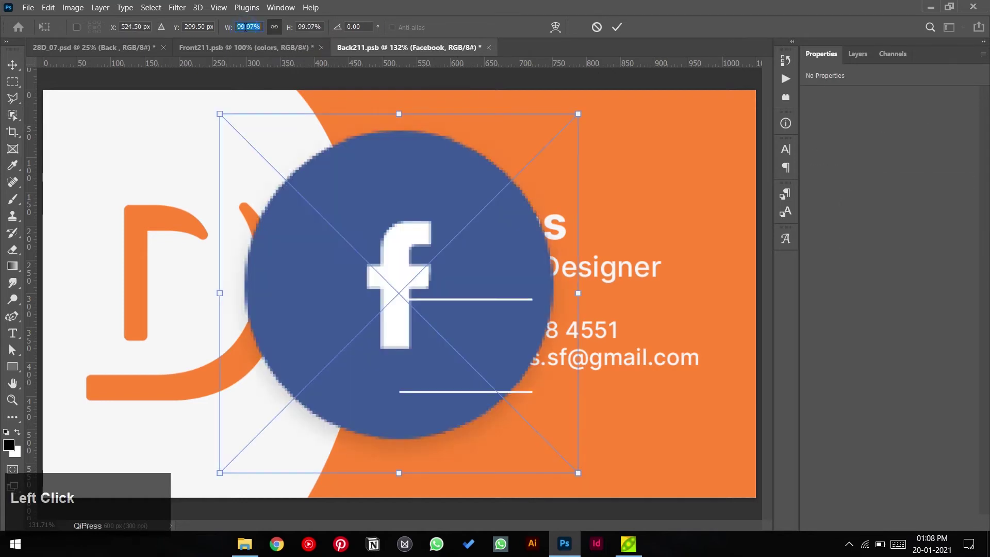
pyautogui.write('10')
pyautogui.press('Return')
pyautogui.click(252, 28)
pyautogui.write('10')
pyautogui.press('Return')
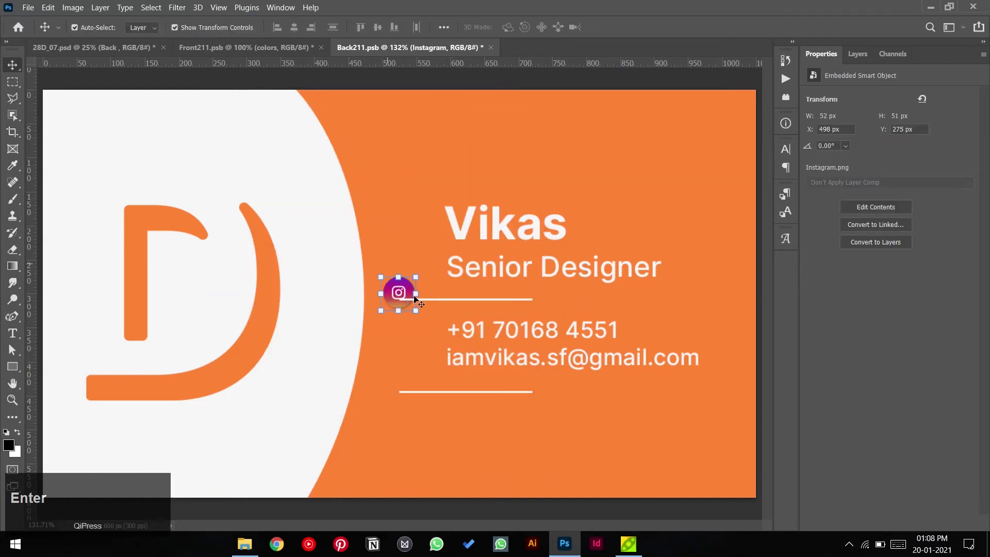
pyautogui.click(412, 266)
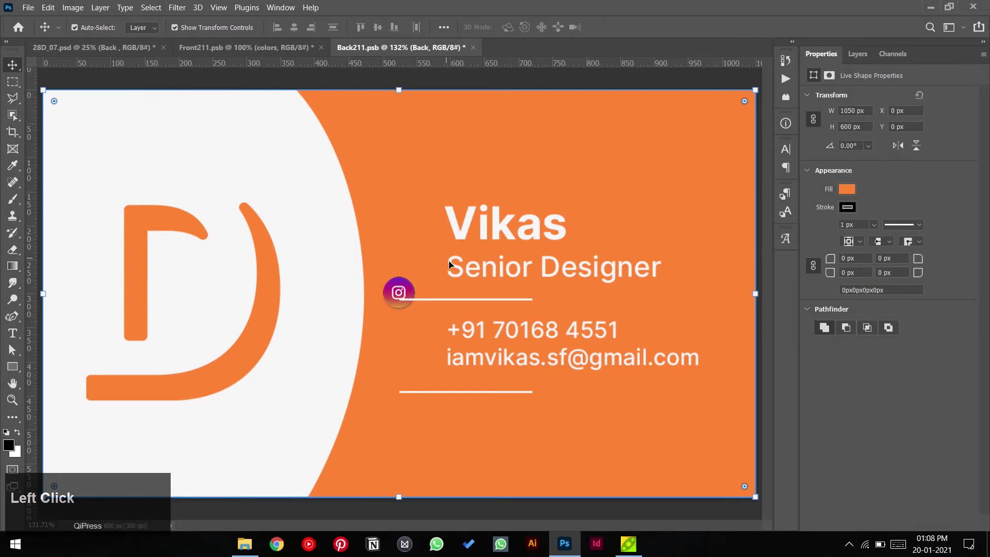
# - Arrange the Instagram, Facebook, Twitter and LinkedIn icons into a row below the lower divider
pyautogui.click(398, 291)
pyautogui.moveTo(398, 293); pyautogui.dragTo(526, 426)
pyautogui.moveTo(451, 426); pyautogui.dragTo(588, 426)
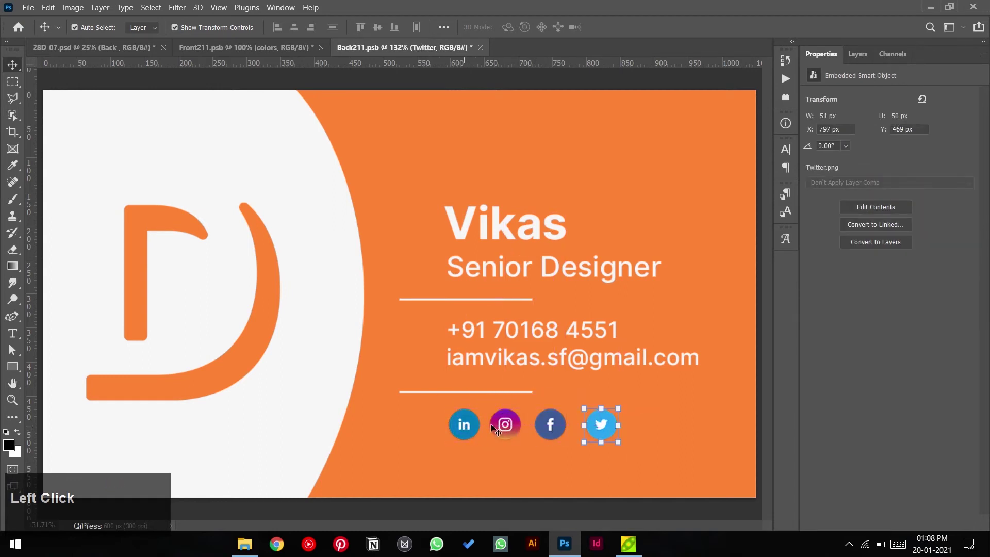
pyautogui.moveTo(466, 425); pyautogui.dragTo(662, 420)
pyautogui.click(581, 452)
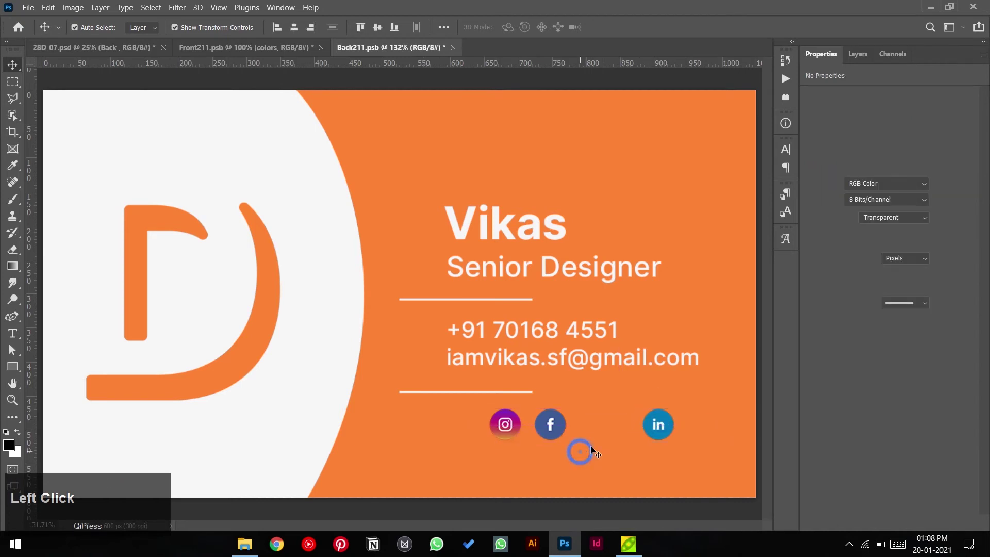
pyautogui.scroll(1, 593, 453)
pyautogui.click(651, 423)
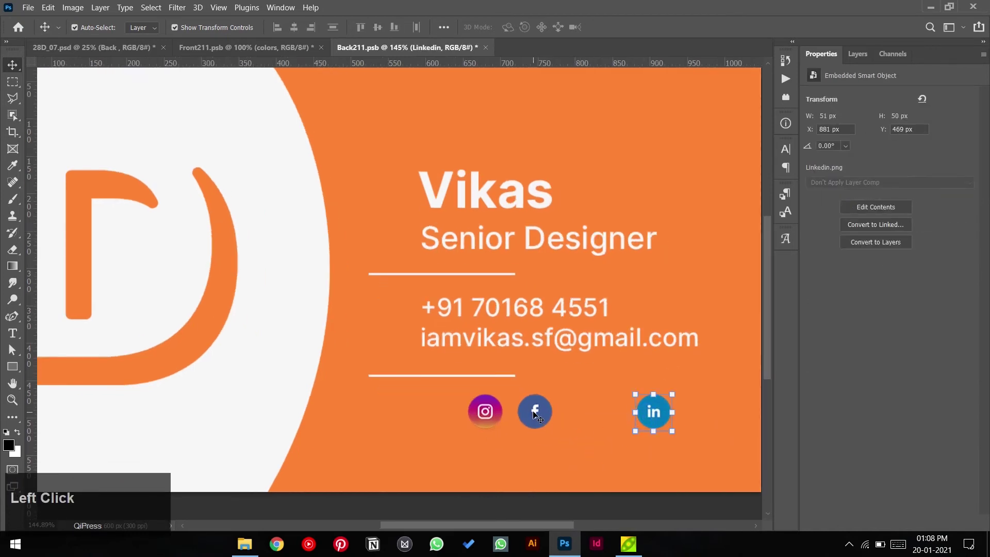
pyautogui.moveTo(481, 412); pyautogui.dragTo(438, 411)
pyautogui.moveTo(534, 413); pyautogui.dragTo(487, 415)
pyautogui.moveTo(606, 416); pyautogui.dragTo(580, 412)
pyautogui.click(659, 427)
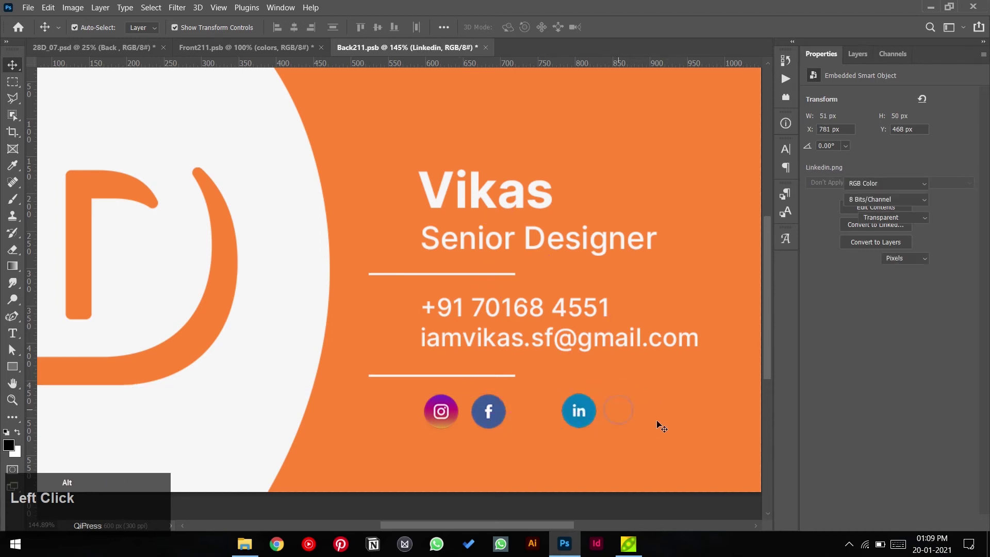
pyautogui.scroll(2, 569, 412)
pyautogui.scroll(2, 570, 413)
# - Undo the last moves, place LinkedIn right of Twitter, and select all four icons
pyautogui.hotkey('ctrl', 'z')
pyautogui.hotkey('ctrl', 'z')
pyautogui.hotkey('ctrl', 'z')
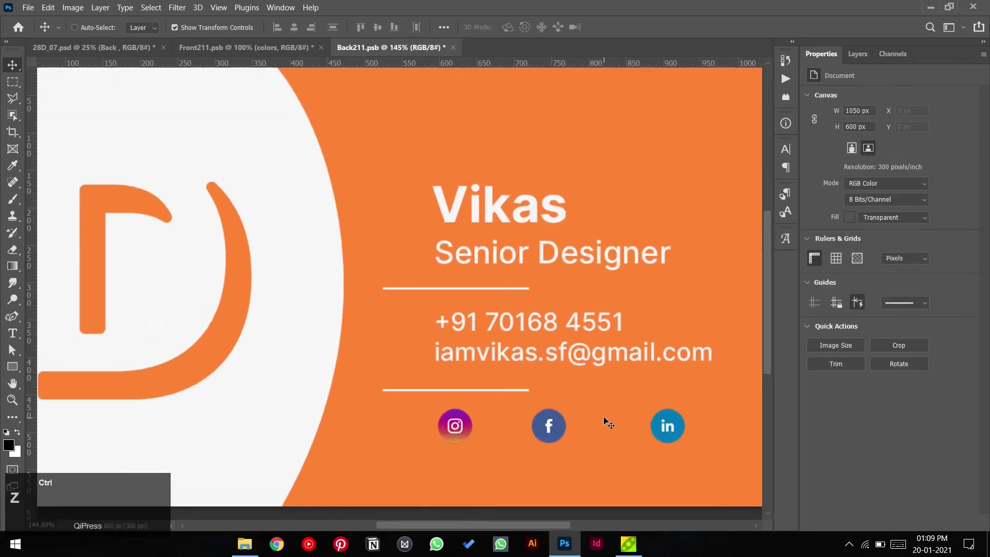
pyautogui.hotkey('ctrl', 'z')
pyautogui.hotkey('ctrl', 'z')
pyautogui.click(644, 441)
pyautogui.moveTo(463, 432); pyautogui.dragTo(651, 432)
pyautogui.click(604, 435)
pyautogui.keyDown('shift'); pyautogui.click(643, 426); pyautogui.keyUp('shift')
pyautogui.keyDown('shift'); pyautogui.click(499, 426); pyautogui.keyUp('shift')
pyautogui.moveTo(538, 431); pyautogui.dragTo(488, 431)
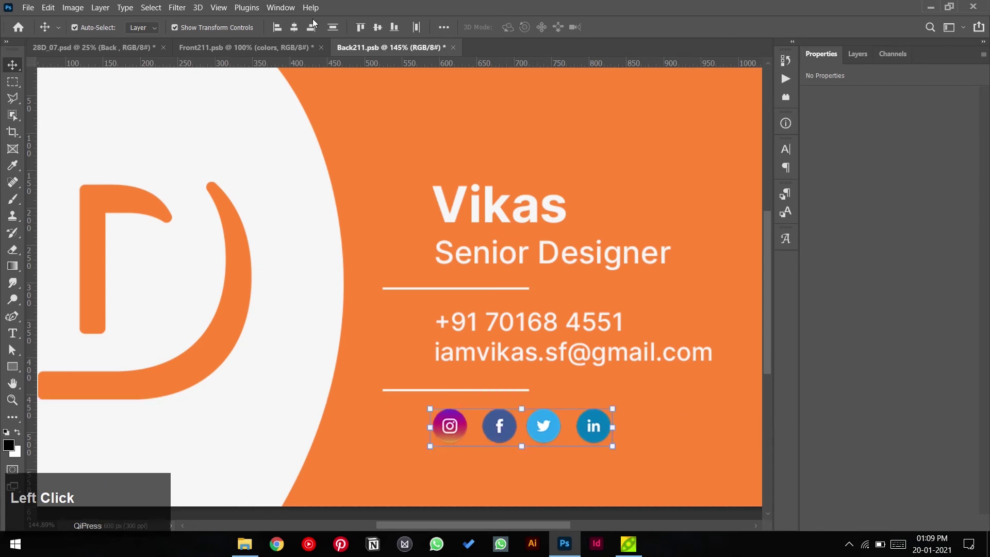
# - Distribute the four icons' horizontal centres evenly and align their top edges
pyautogui.click(417, 29)
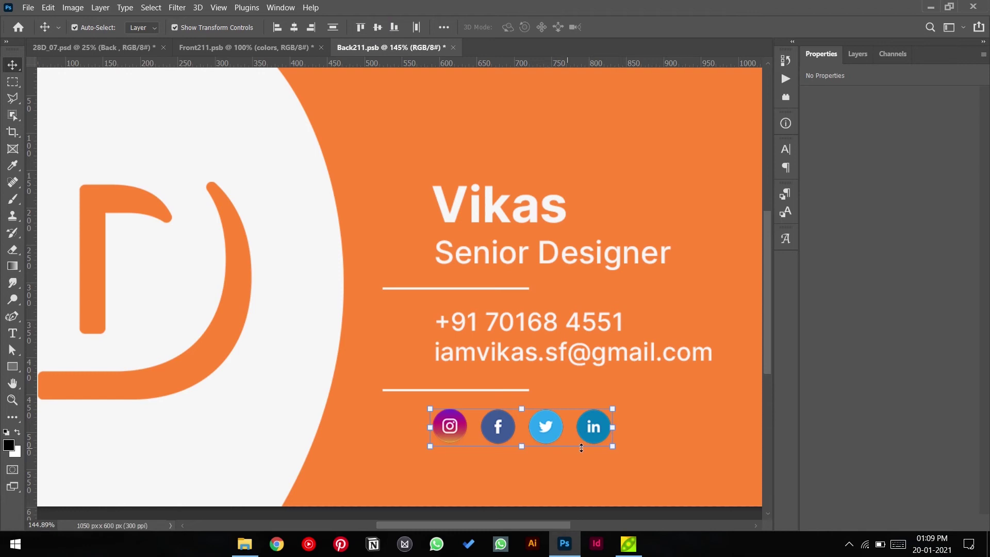
pyautogui.click(361, 28)
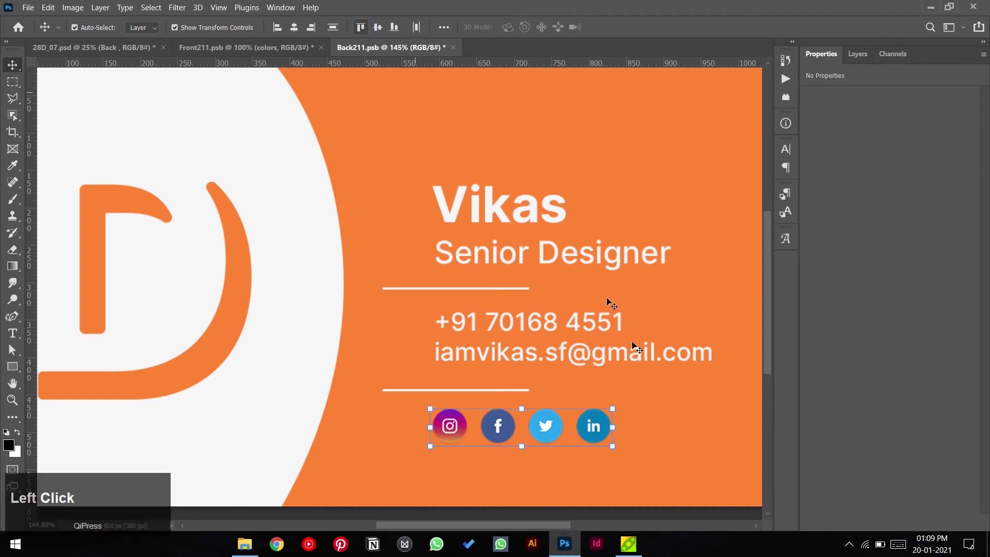
pyautogui.click(639, 418)
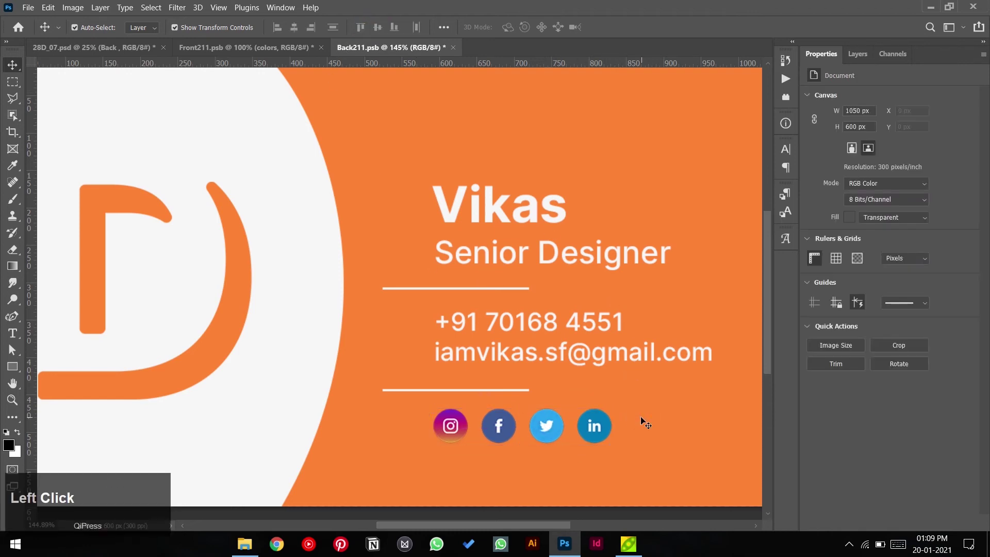
pyautogui.hotkey('ctrl', '0')
# - Pull the two divider lines and the phone/e-mail text closer together
pyautogui.moveTo(522, 392); pyautogui.dragTo(542, 383)
pyautogui.moveTo(523, 299); pyautogui.dragTo(547, 289)
pyautogui.moveTo(586, 336); pyautogui.dragTo(582, 322)
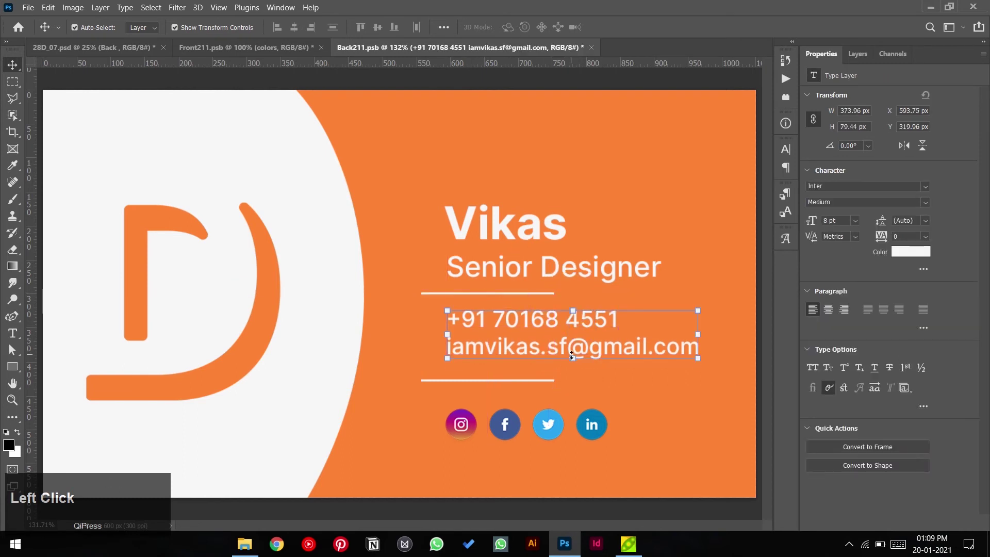
pyautogui.moveTo(571, 354); pyautogui.dragTo(382, 434)
# - Raise the social icons toward the lower divider and shift the whole text block upward
pyautogui.click(599, 417)
pyautogui.moveTo(466, 430); pyautogui.dragTo(469, 422)
pyautogui.click(652, 431)
pyautogui.moveTo(404, 178); pyautogui.dragTo(660, 415)
pyautogui.moveTo(575, 354)
pyautogui.mouseDown()
pyautogui.moveTo(565, 339)
pyautogui.moveTo(581, 344)
pyautogui.mouseUp()
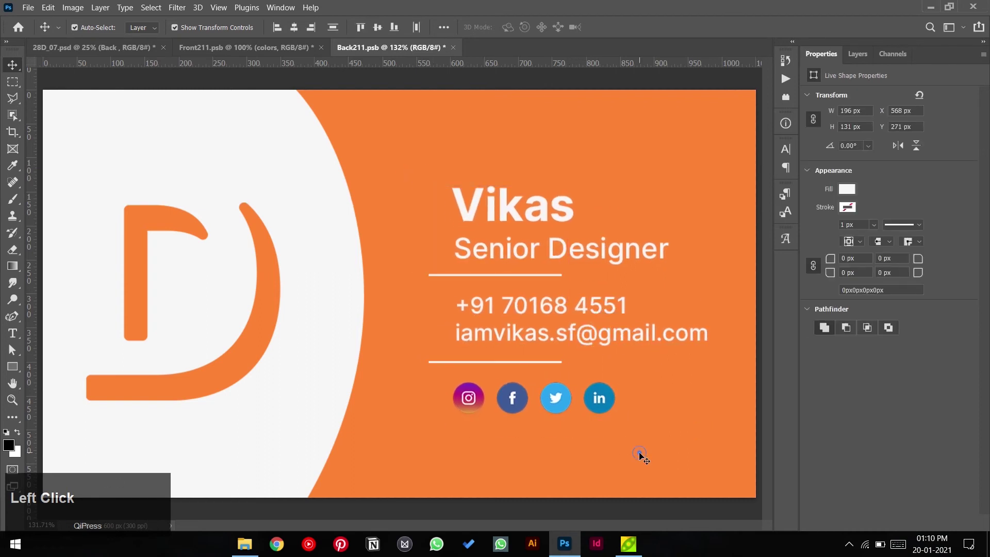
# - Save the back card design in Back211.psb
pyautogui.click(647, 458)
pyautogui.scroll(-2, 648, 458)
pyautogui.click(679, 398)
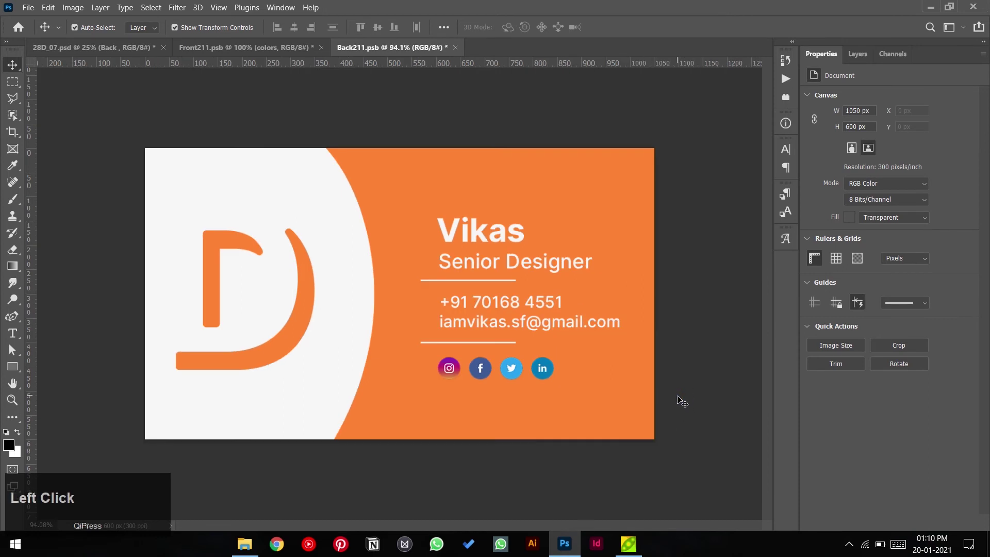
pyautogui.scroll(-1, 659, 384)
pyautogui.scroll(1, 542, 278)
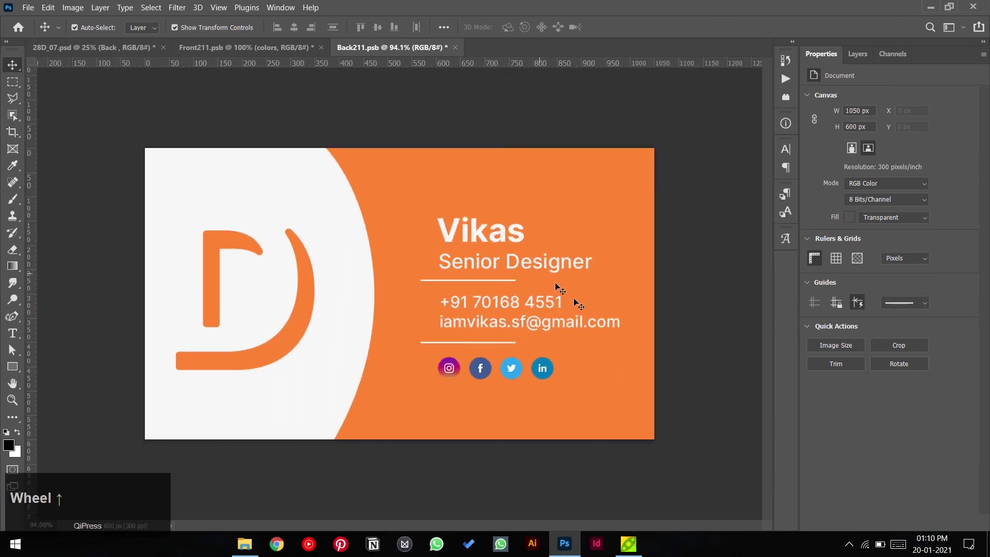
pyautogui.click(646, 397)
pyautogui.hotkey('ctrl', 's')
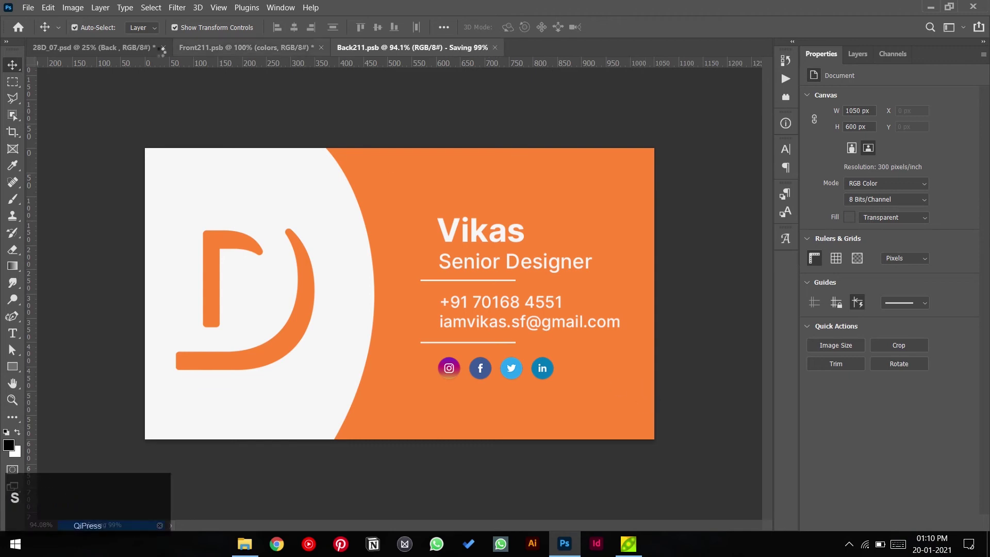
# - View Front211.psb, then the 28D_07.psd mockup showing the revised back card
pyautogui.click(206, 47)
pyautogui.press('ctrl')
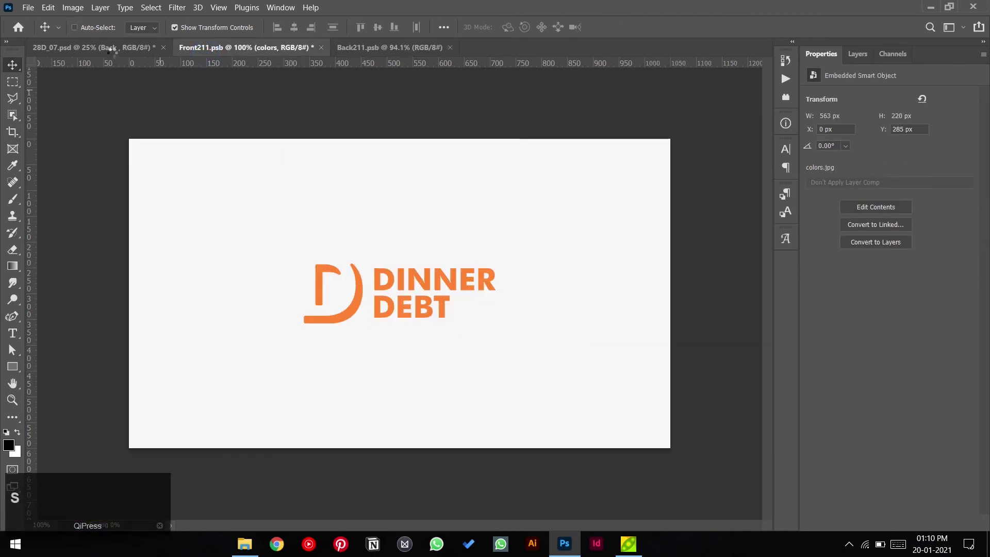
pyautogui.click(110, 47)
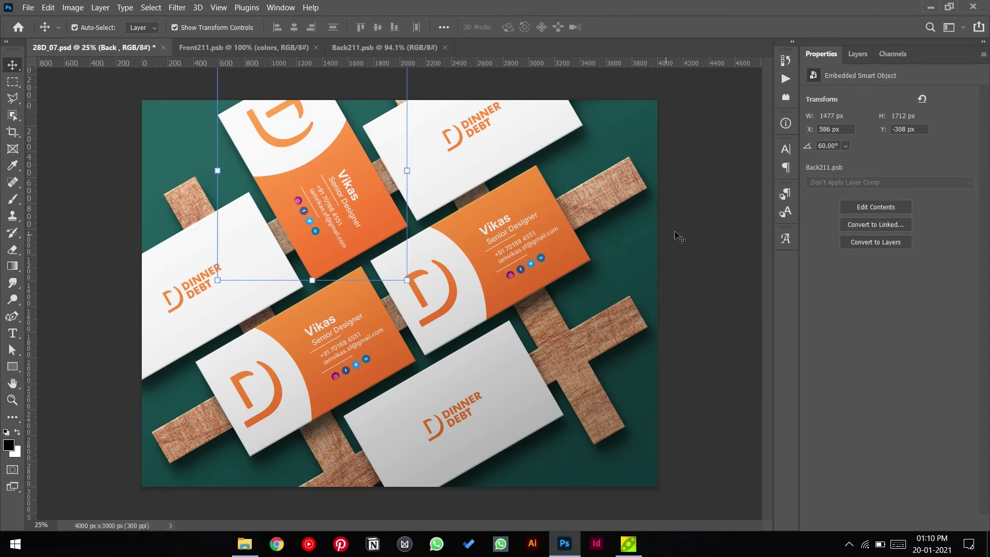
pyautogui.click(691, 233)
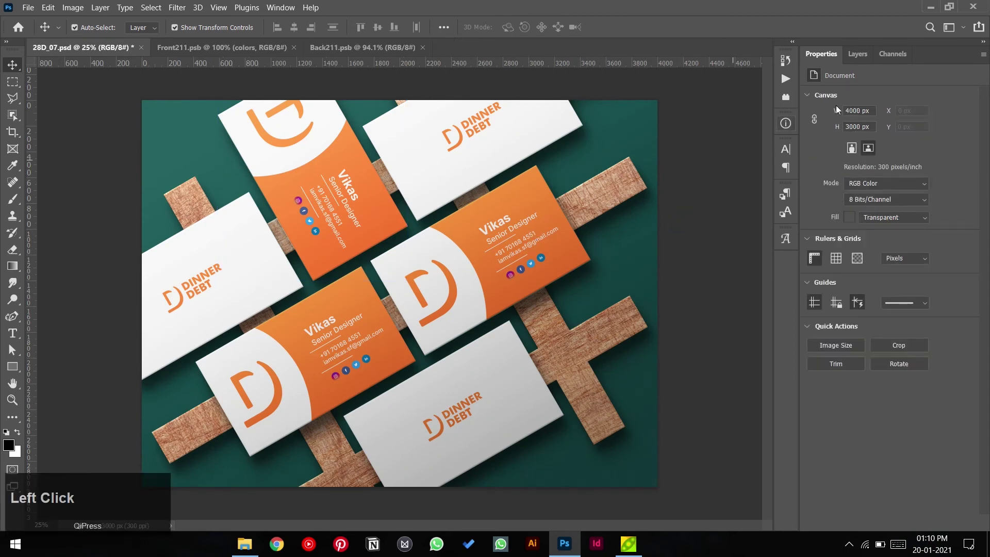
# - Sample grey, white and orange in the Base fill layer's colour picker without changing it, then return to Back211.psb
pyautogui.click(858, 53)
pyautogui.click(827, 312)
pyautogui.click(896, 338)
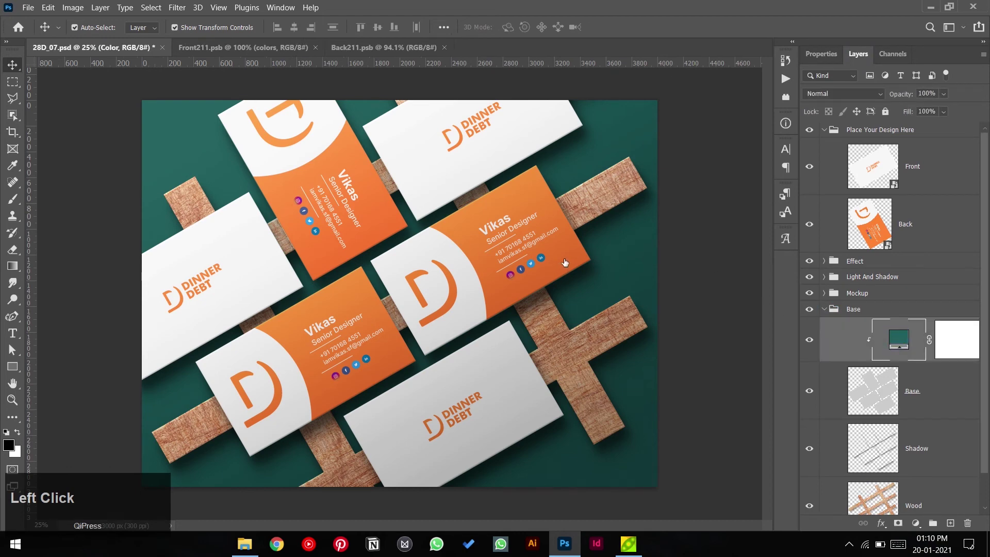
pyautogui.click(505, 382)
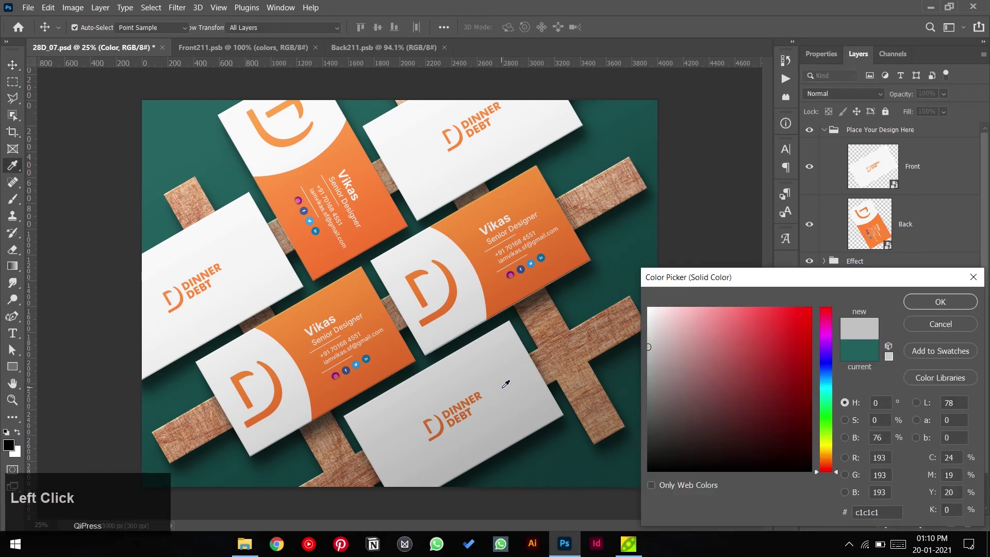
pyautogui.click(439, 173)
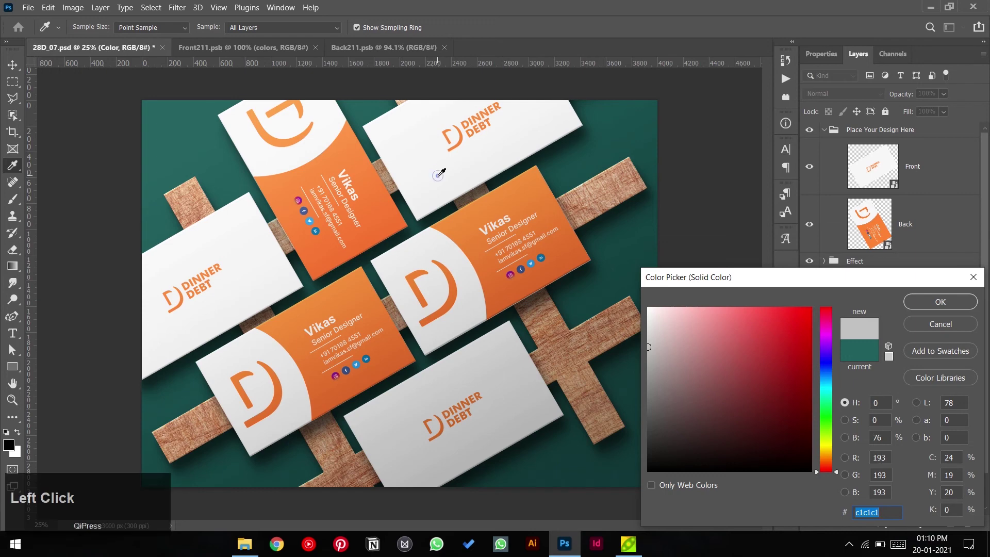
pyautogui.click(472, 233)
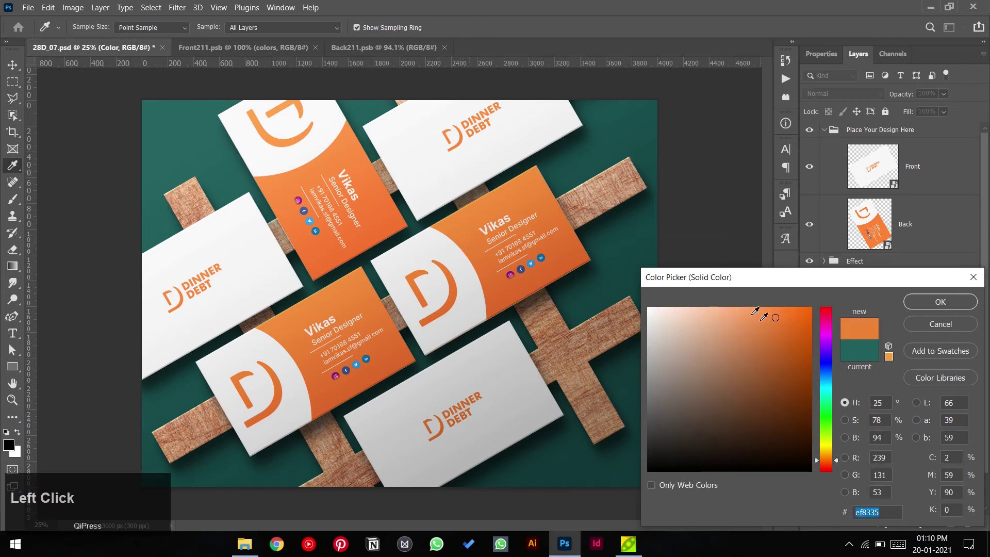
pyautogui.click(940, 302)
pyautogui.press('v')
pyautogui.click(361, 47)
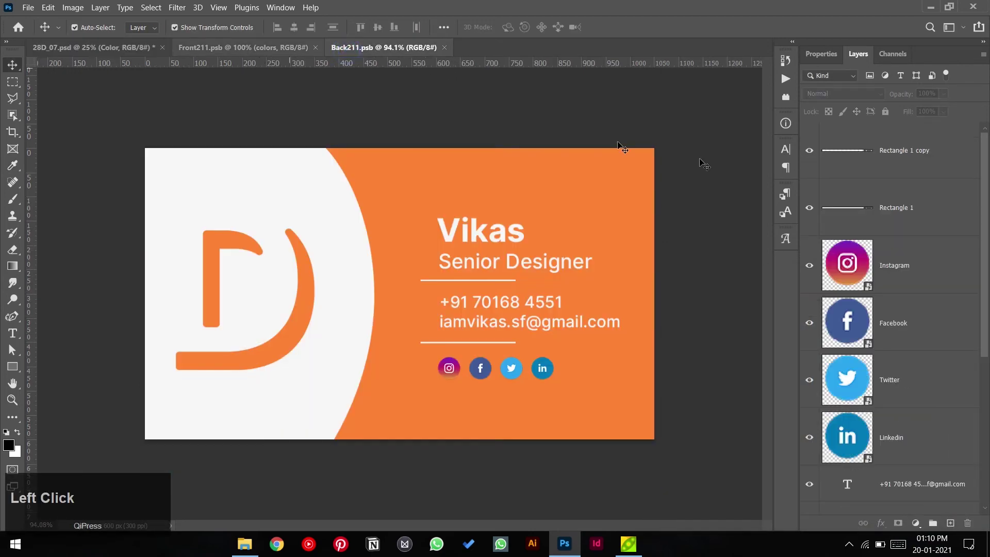
# - Paste the colour palette from Front211.psb into the 28D_07.psd mockup and check the background fill colour
pyautogui.scroll(-5, 877, 310)
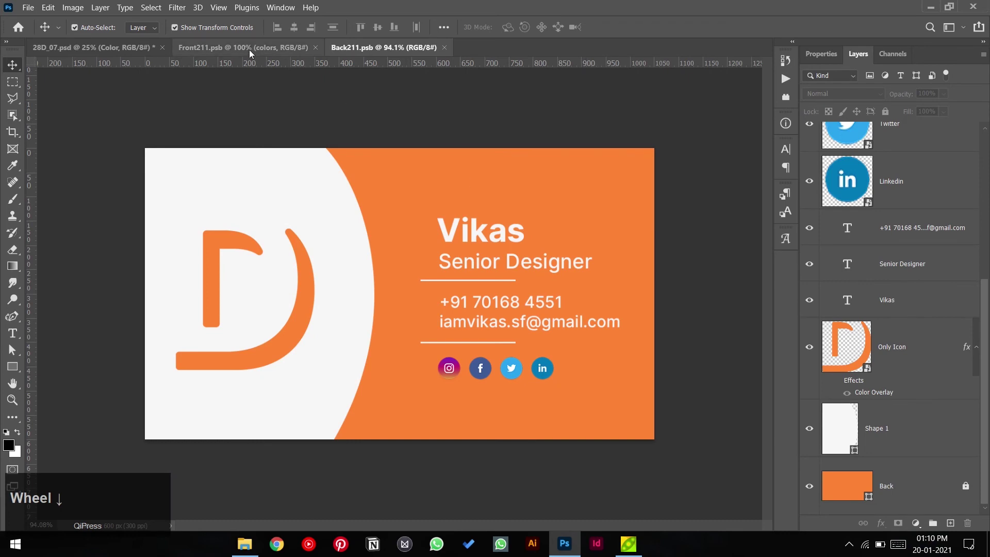
pyautogui.click(253, 49)
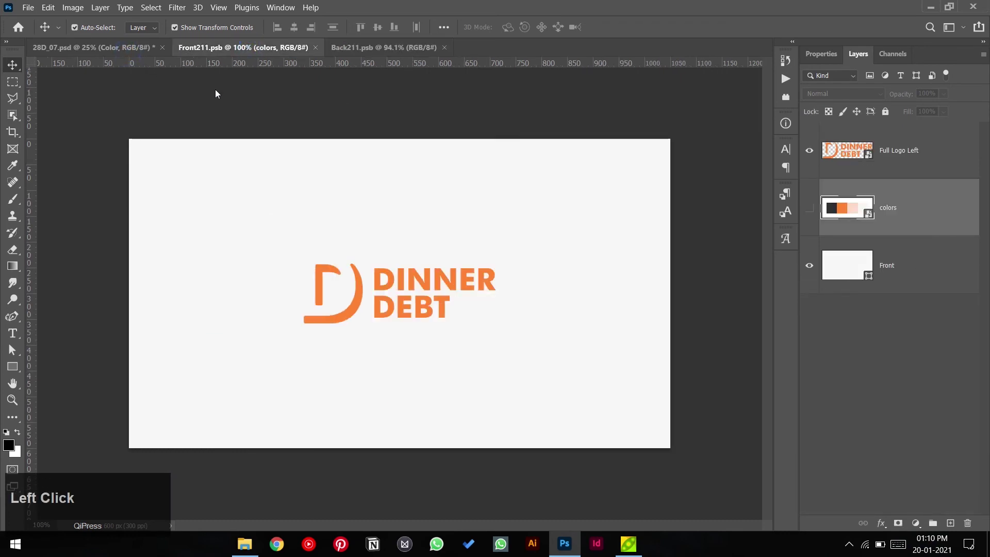
pyautogui.click(77, 47)
pyautogui.hotkey('ctrl', 'v')
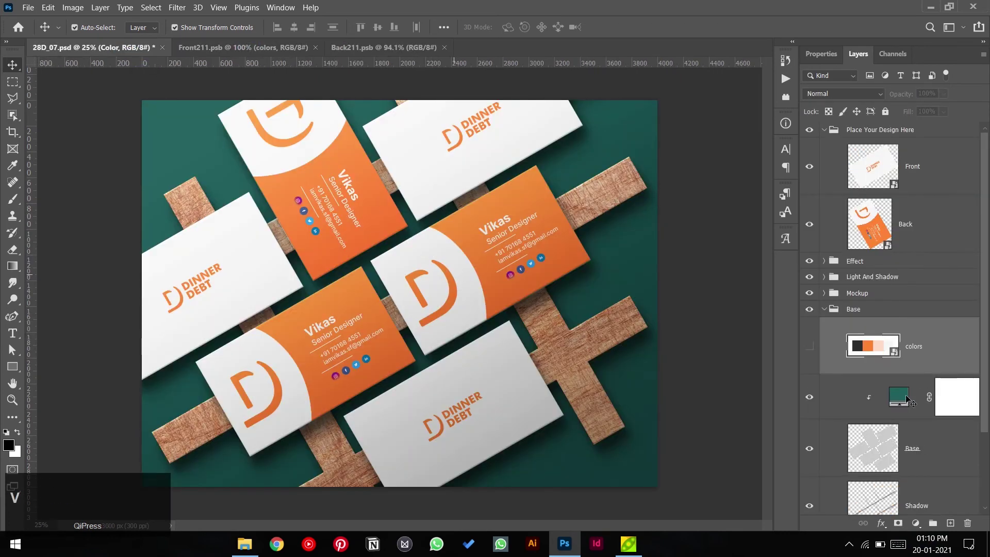
pyautogui.doubleClick(900, 397)
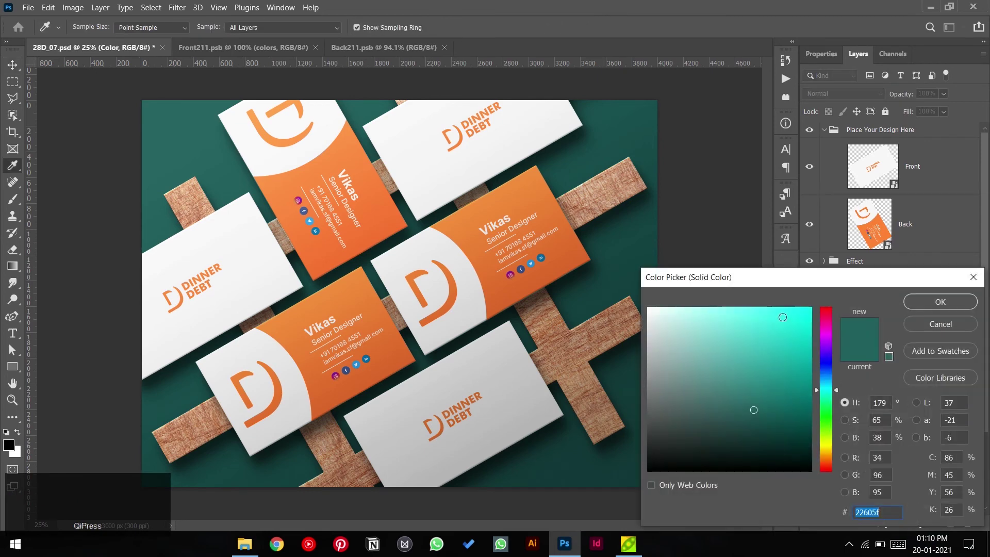
pyautogui.click(910, 325)
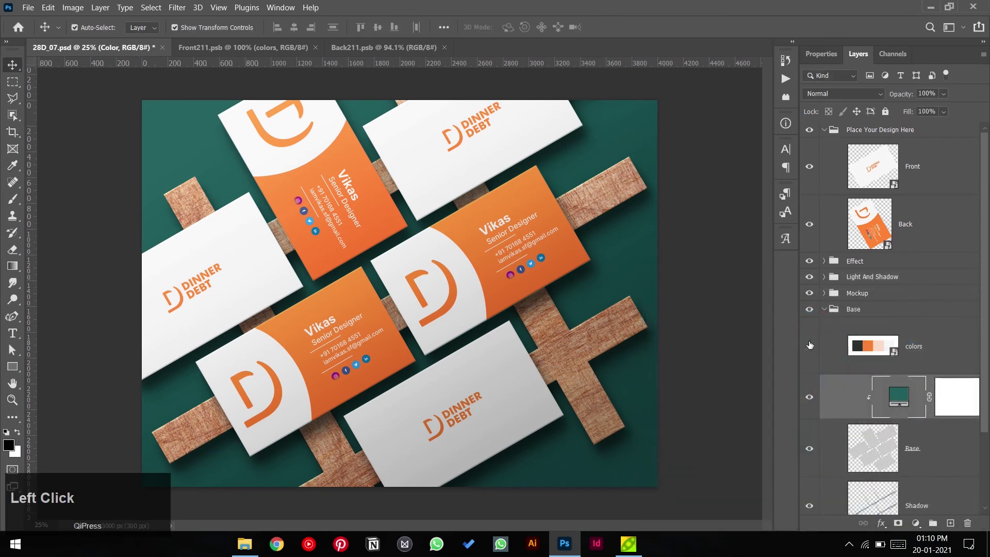
# - Move the colors layer above the Back card, try pale peach on the background fill, then undo it
pyautogui.moveTo(892, 345); pyautogui.dragTo(910, 229)
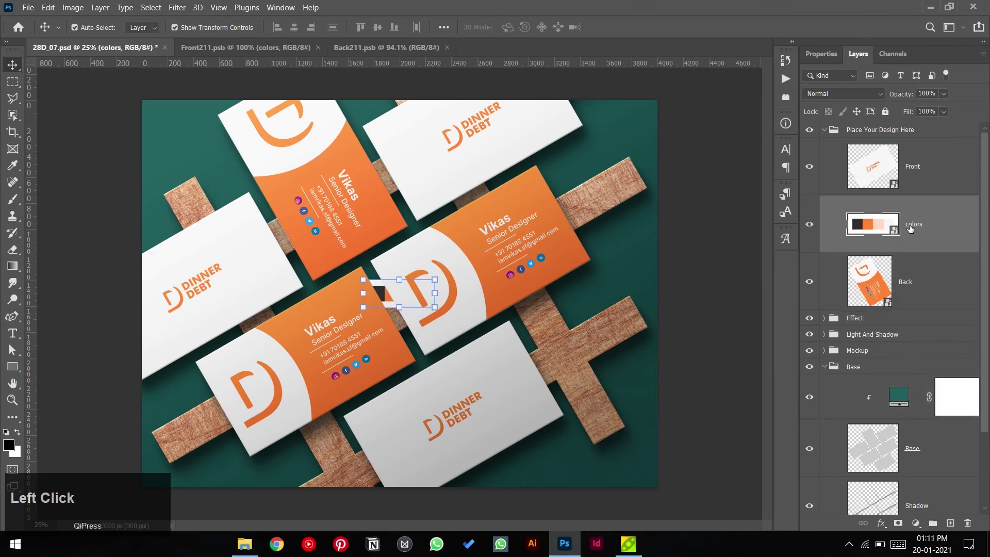
pyautogui.doubleClick(895, 398)
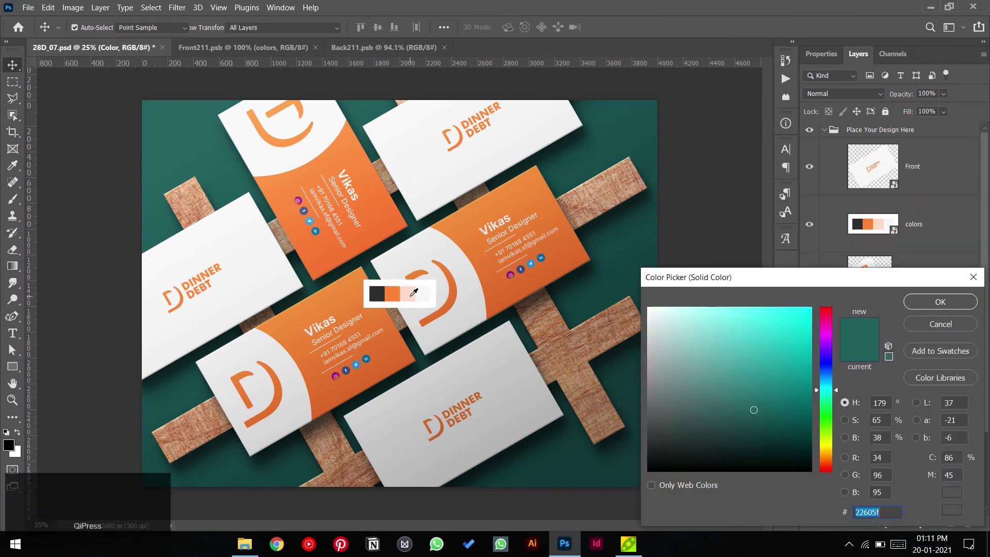
pyautogui.click(411, 294)
pyautogui.click(393, 293)
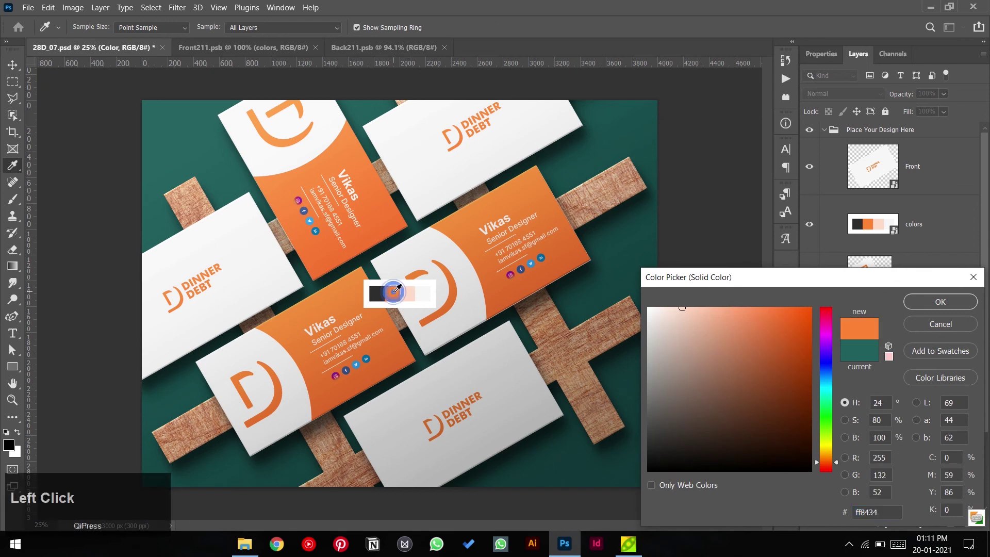
pyautogui.click(408, 293)
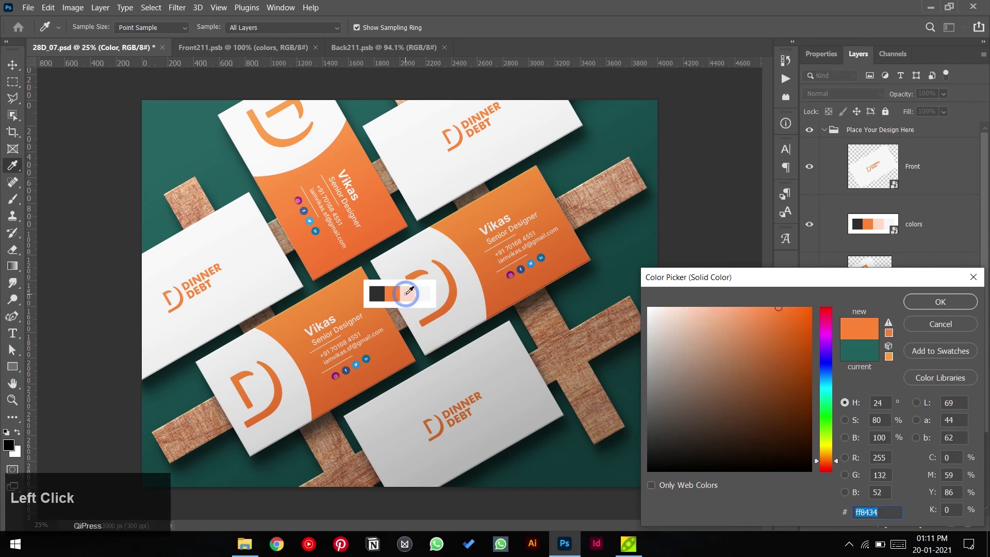
pyautogui.click(920, 304)
pyautogui.scroll(-2, 885, 391)
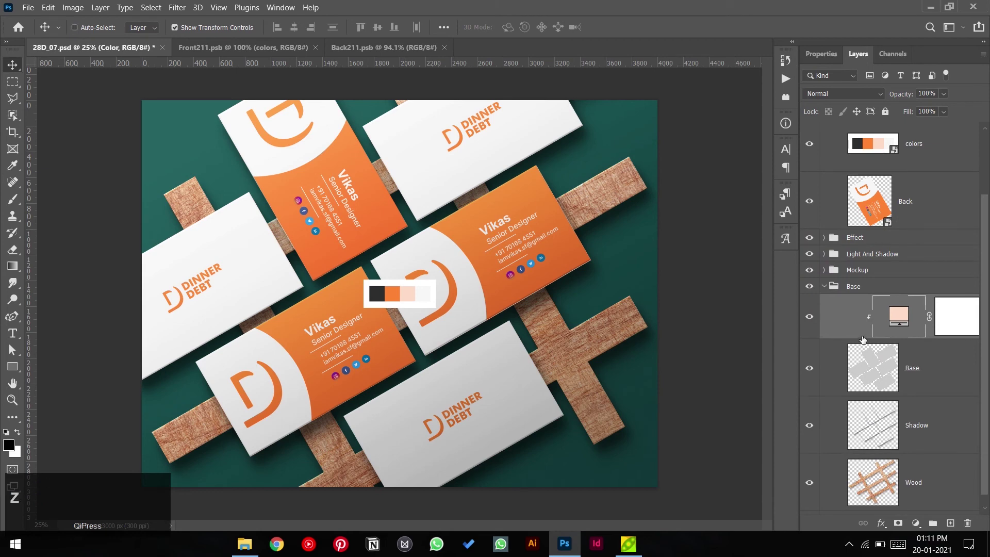
pyautogui.hotkey('ctrl', 'z')
pyautogui.hotkey('ctrl', 'z')
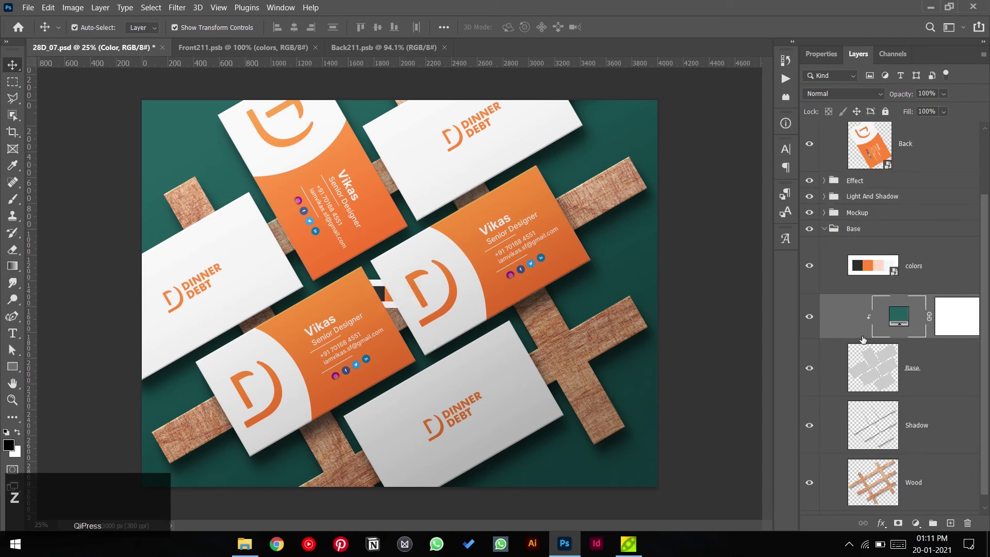
# - Sample a canvas colour for the card base's colour fill layer
pyautogui.scroll(-1, 865, 346)
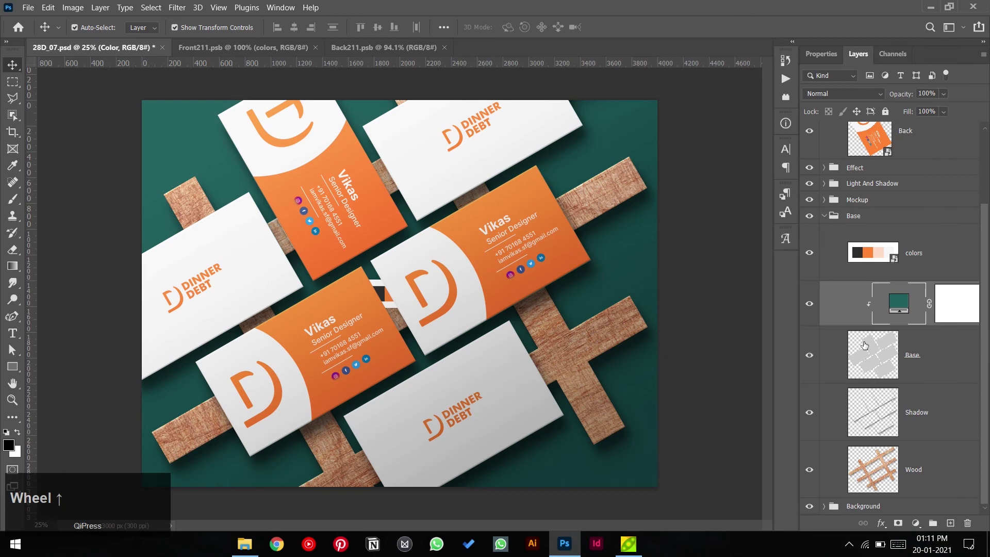
pyautogui.click(905, 306)
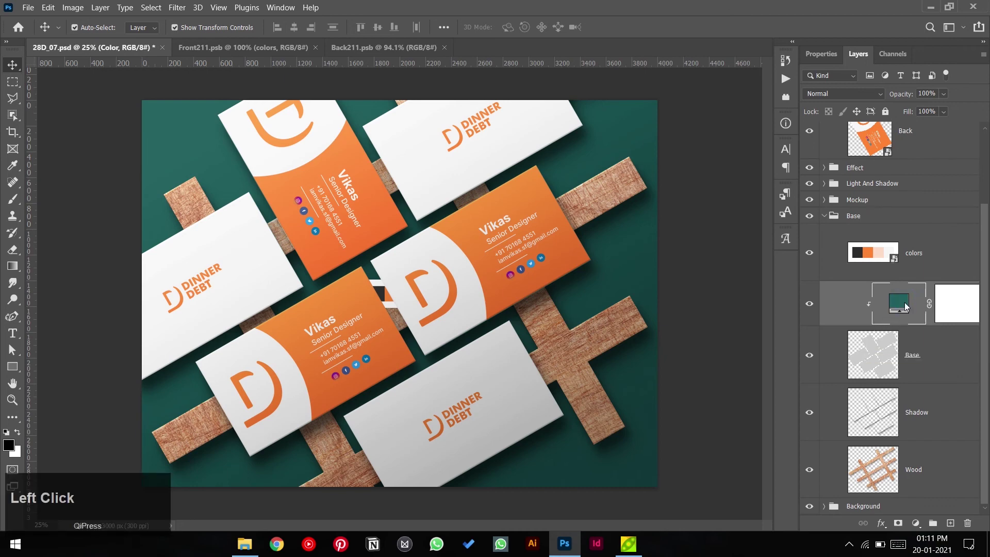
pyautogui.doubleClick(905, 306)
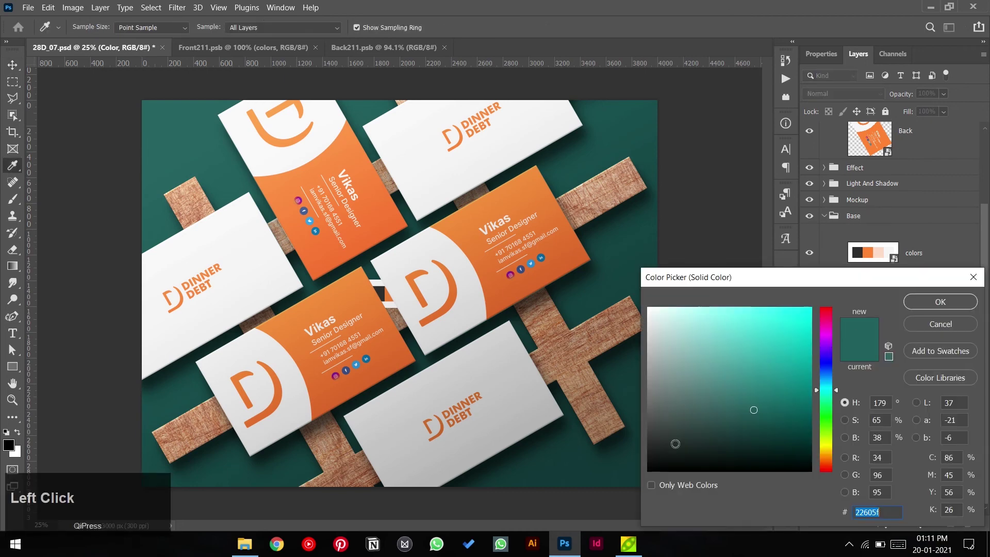
pyautogui.click(381, 293)
pyautogui.click(941, 302)
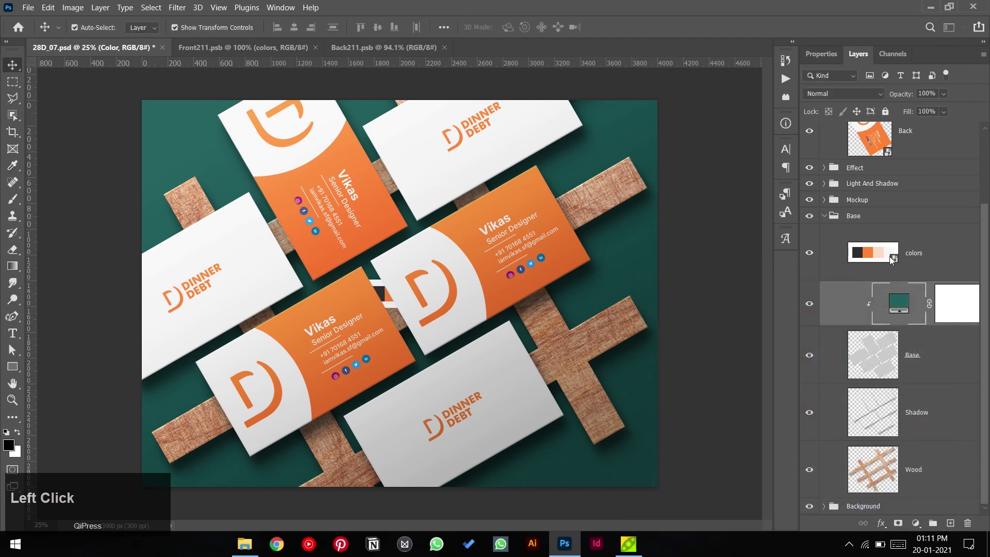
# - Move the colors layer below Back and try palette swatches on the Background fill, applying light grey
pyautogui.moveTo(898, 149); pyautogui.dragTo(897, 157)
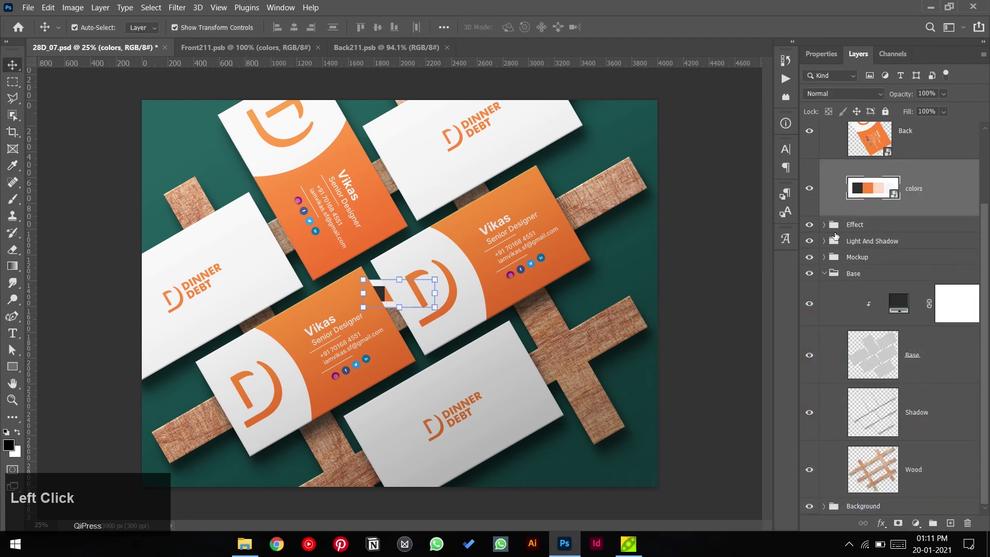
pyautogui.click(824, 273)
pyautogui.click(824, 383)
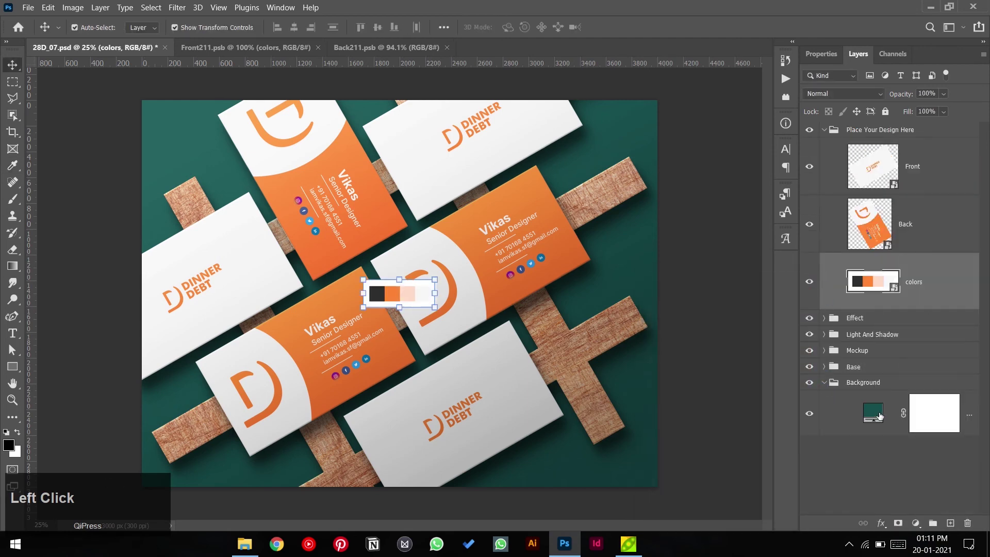
pyautogui.doubleClick(880, 417)
pyautogui.click(405, 294)
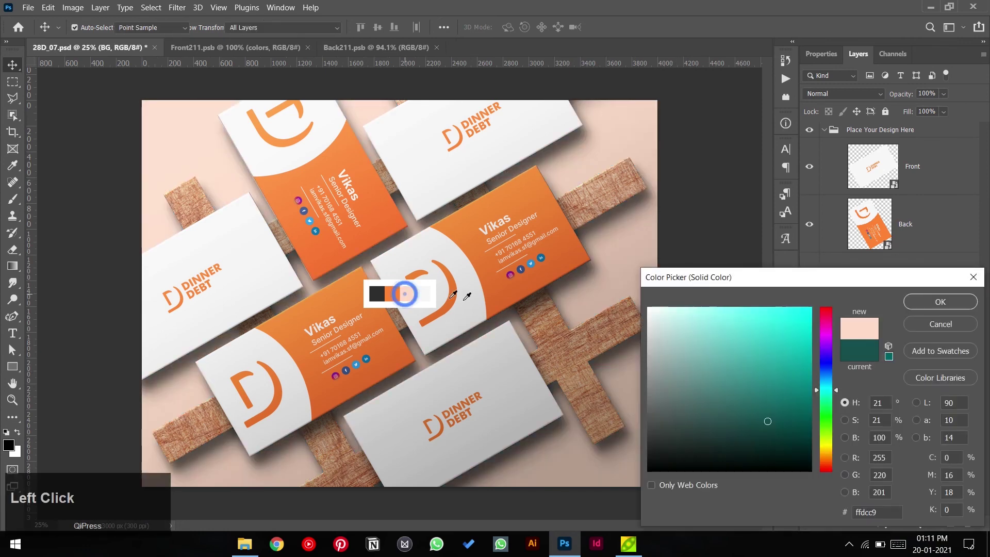
pyautogui.click(398, 293)
pyautogui.click(409, 294)
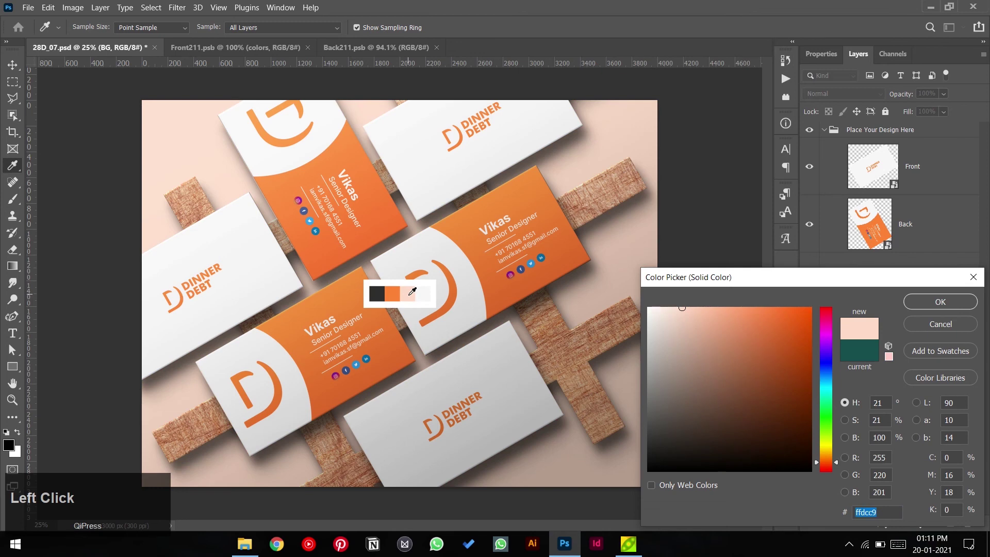
pyautogui.click(421, 296)
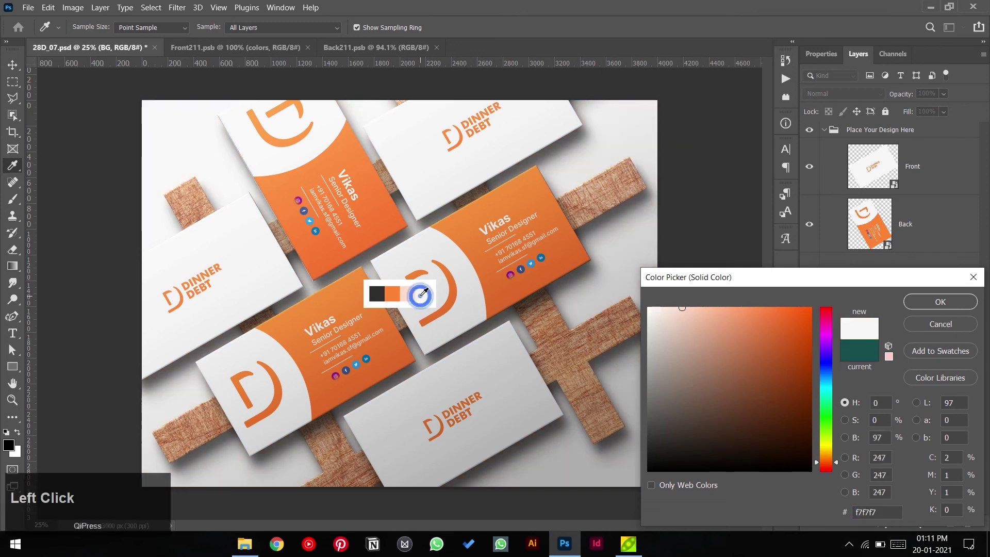
pyautogui.click(940, 302)
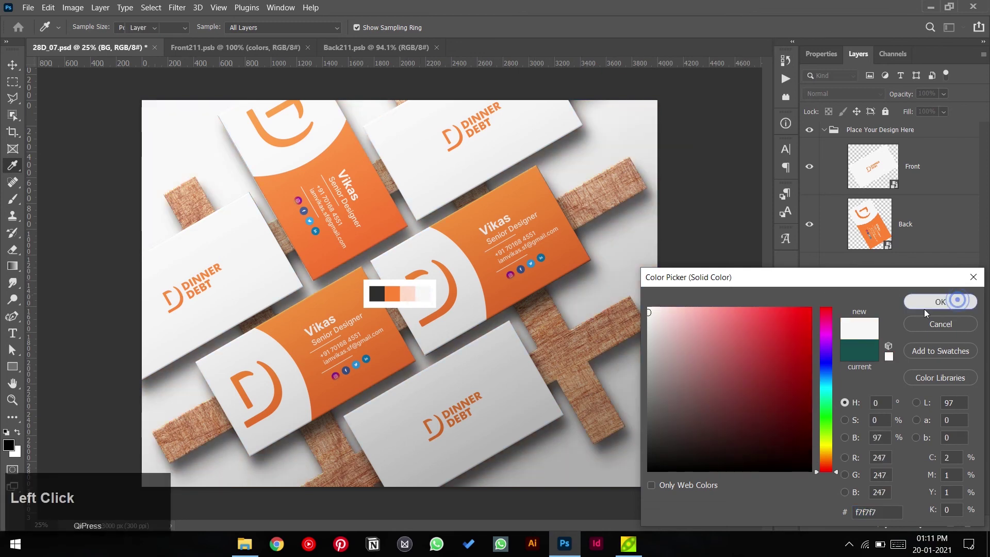
# - Set the background fill to pale peach #ffdcc9 and hide the colors swatch layer
pyautogui.doubleClick(873, 413)
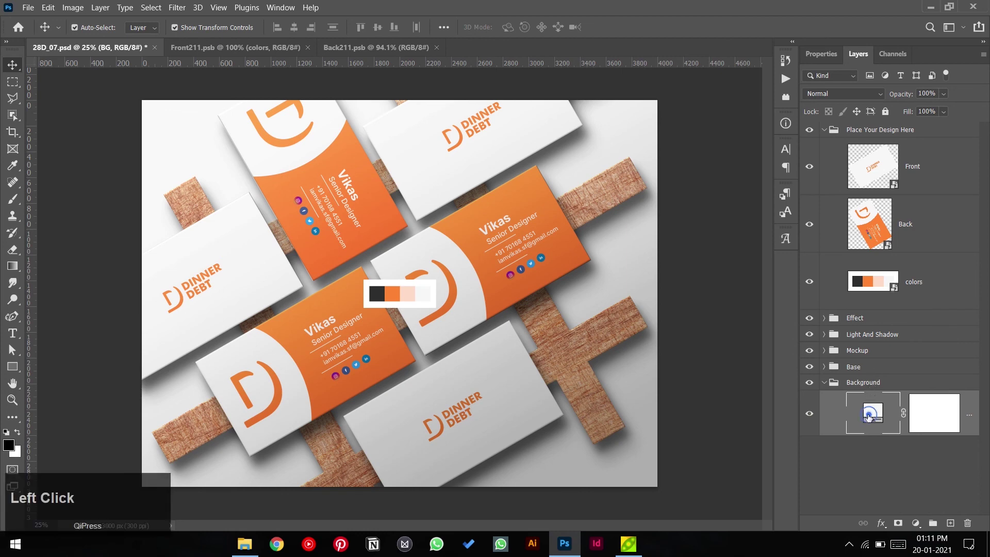
pyautogui.click(410, 290)
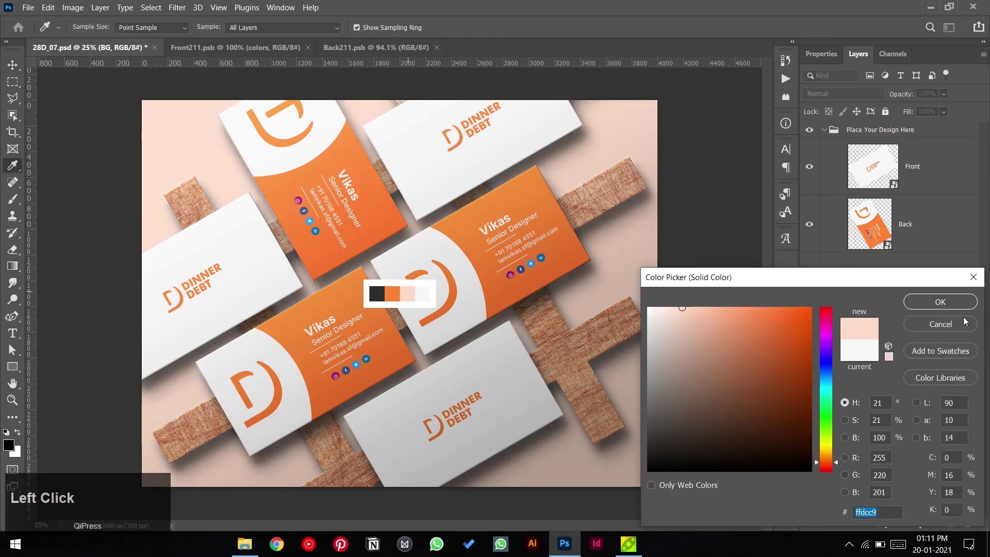
pyautogui.click(947, 304)
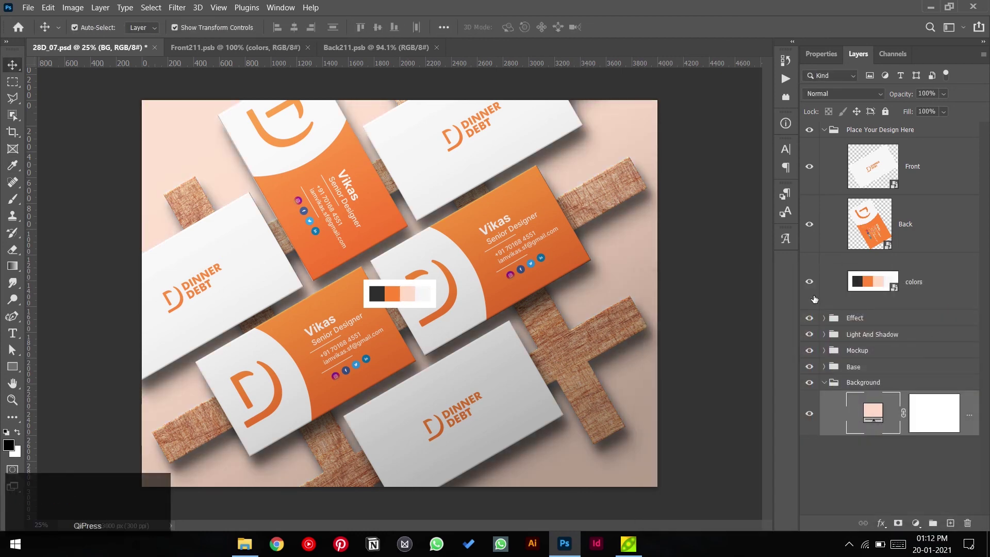
pyautogui.click(809, 281)
pyautogui.click(716, 270)
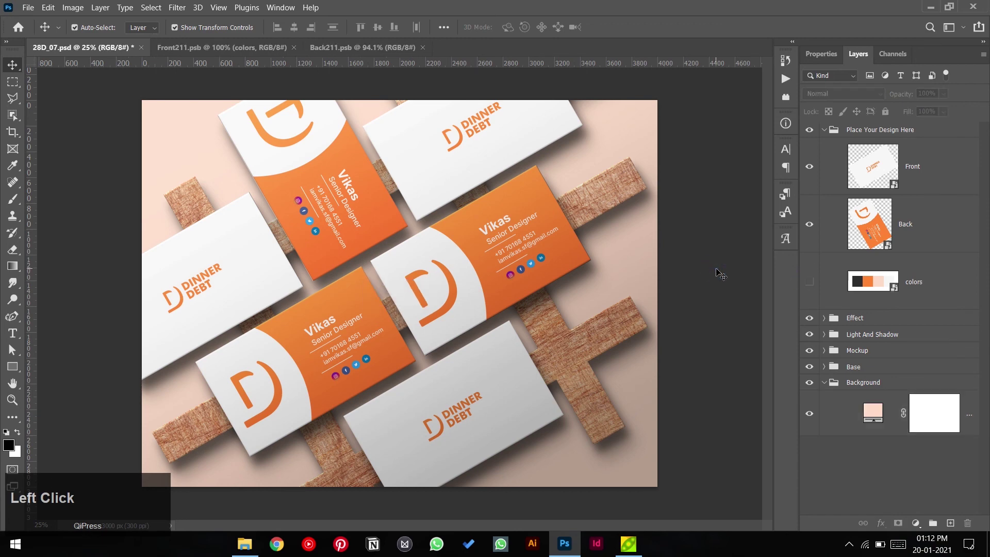
# - Save the mockup as 'Visiting Card mockup.psd' in Dinner Debt > Visiting Card
pyautogui.hotkey('ctrl', 'shift', 's')
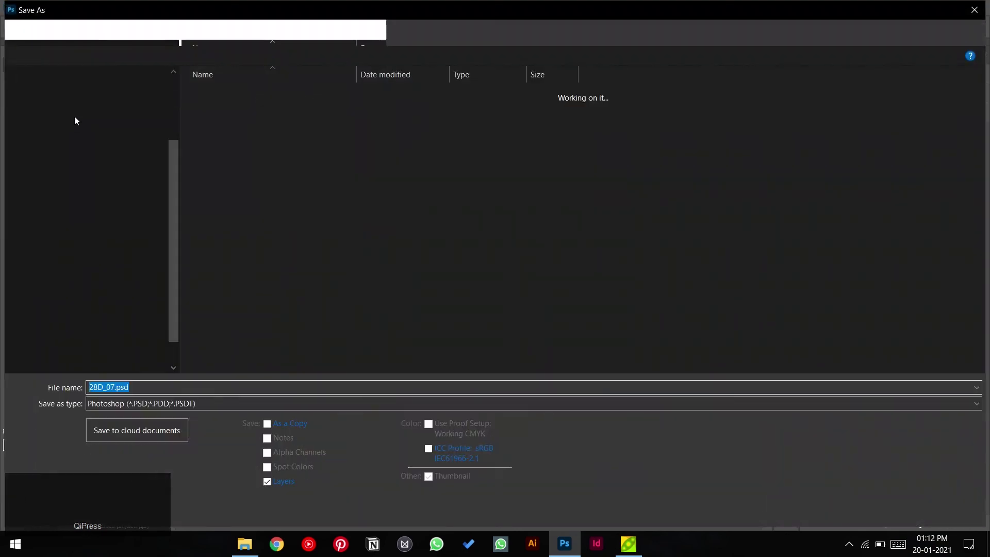
pyautogui.click(82, 74)
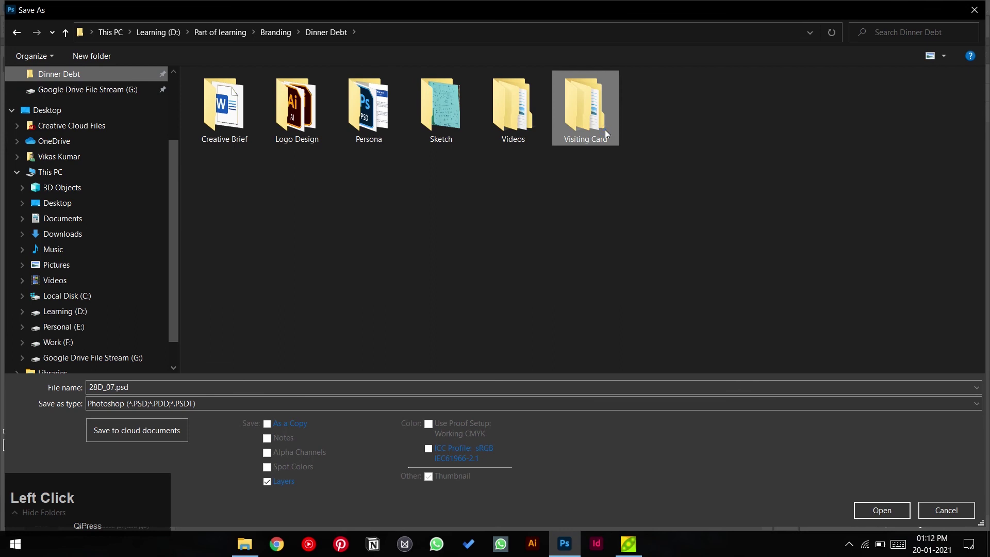
pyautogui.doubleClick(605, 129)
pyautogui.click(372, 392)
pyautogui.write('Visi')
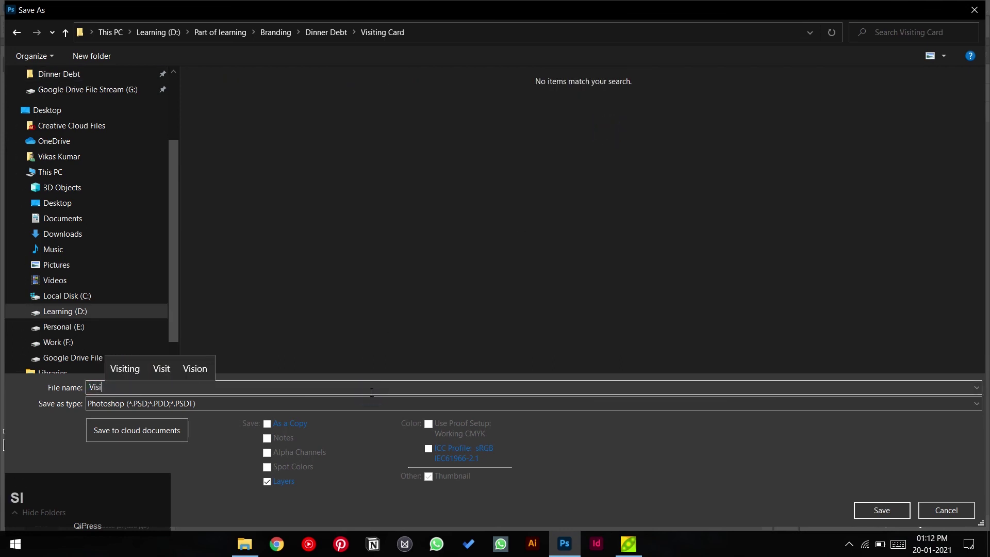
pyautogui.write('ting Card mockup')
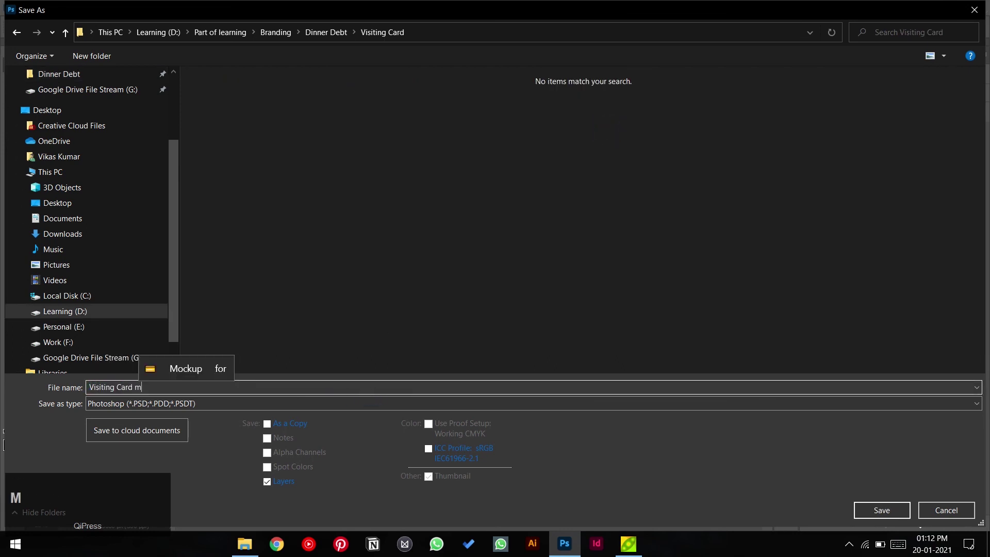
pyautogui.click(635, 357)
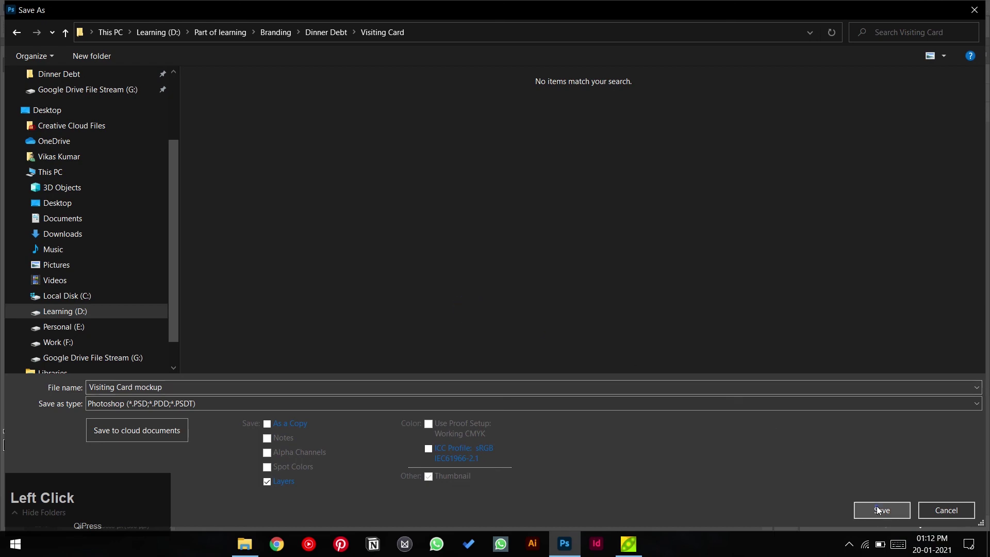
pyautogui.click(878, 509)
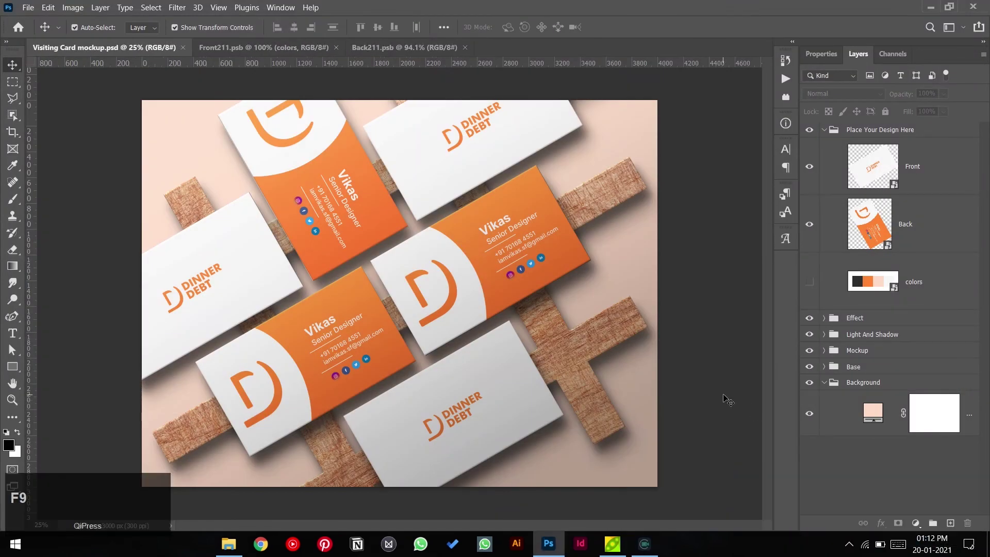
# - Save a JPEG copy 'Visiting Card mockup.jpg' at high quality beside the PSD
pyautogui.hotkey('ctrl', 'shift', 's')
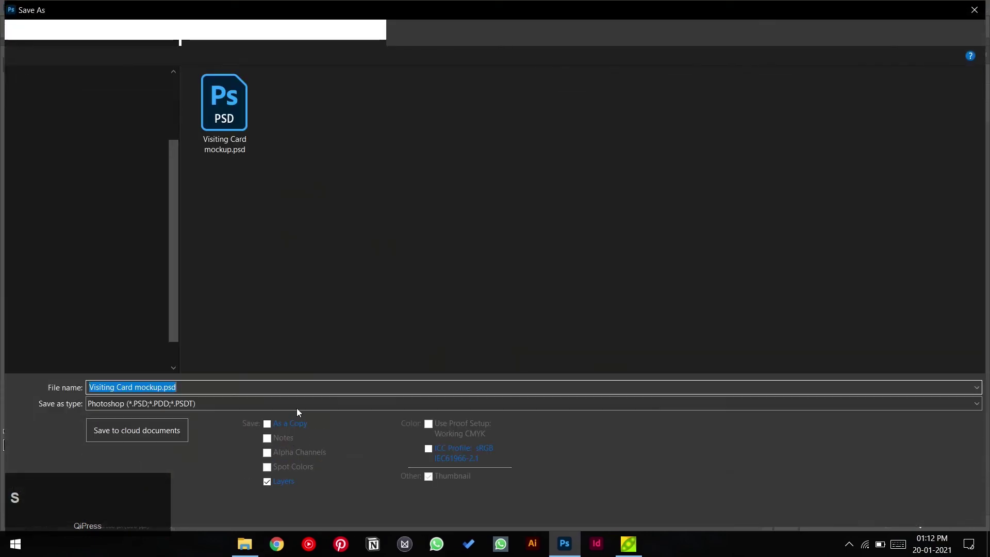
pyautogui.click(305, 403)
pyautogui.click(209, 267)
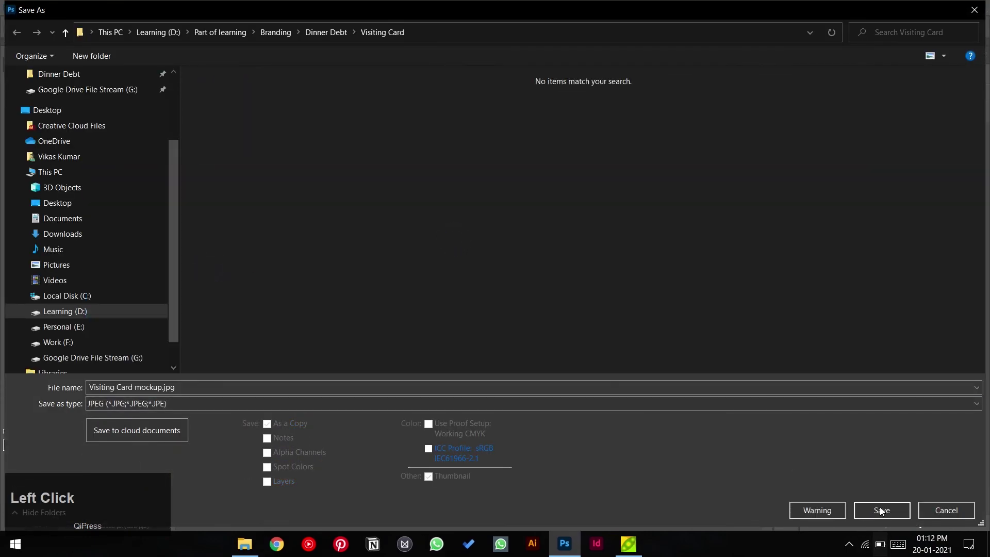
pyautogui.click(882, 510)
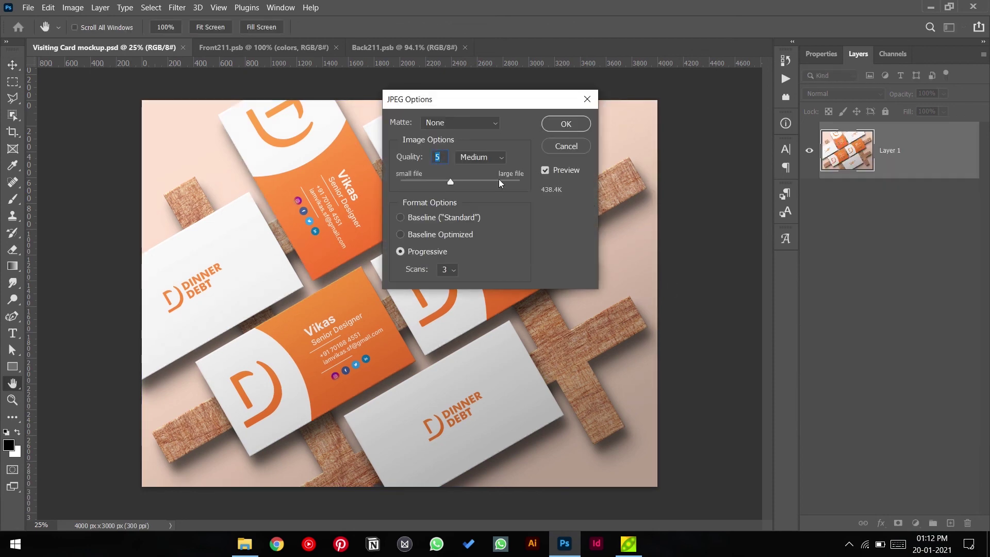
pyautogui.click(485, 182)
pyautogui.click(493, 182)
pyautogui.click(566, 123)
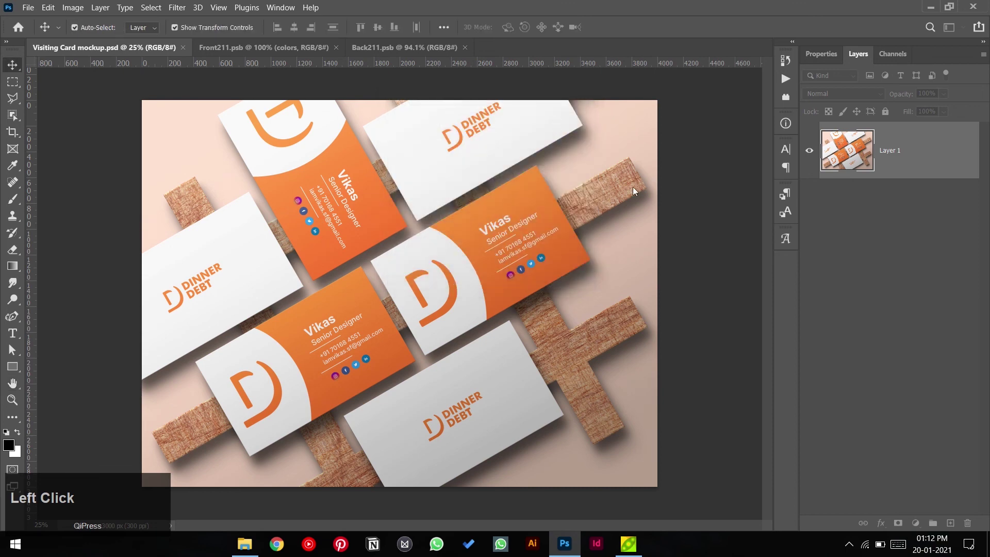
# - Open the Dinner Debt > Visiting Card folder in File Explorer to check the saved files
pyautogui.click(245, 544)
pyautogui.click(56, 220)
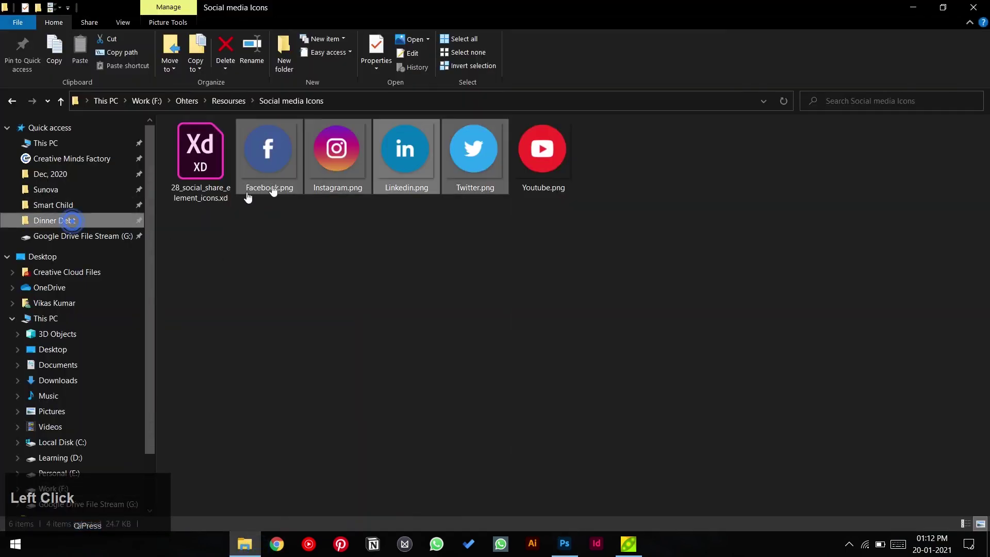
pyautogui.doubleClick(527, 149)
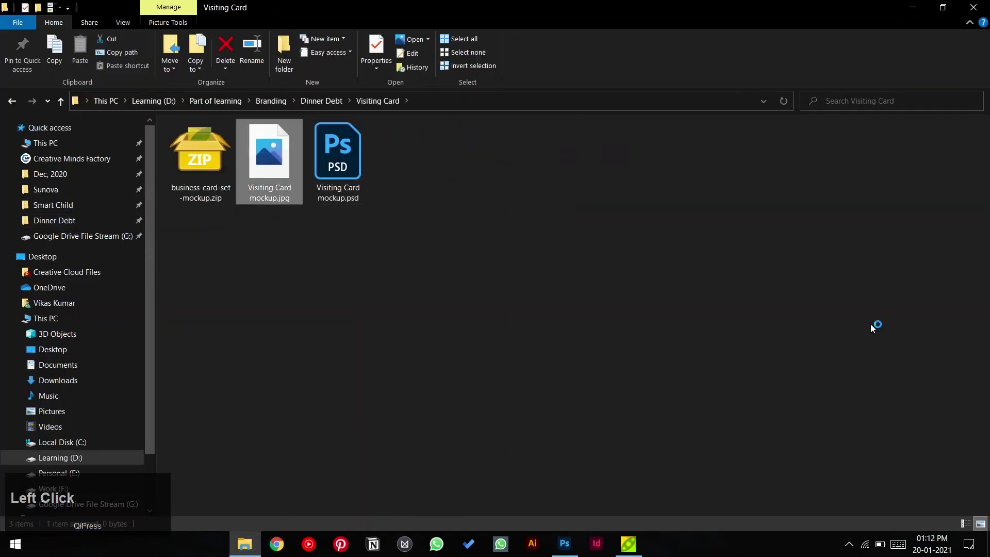